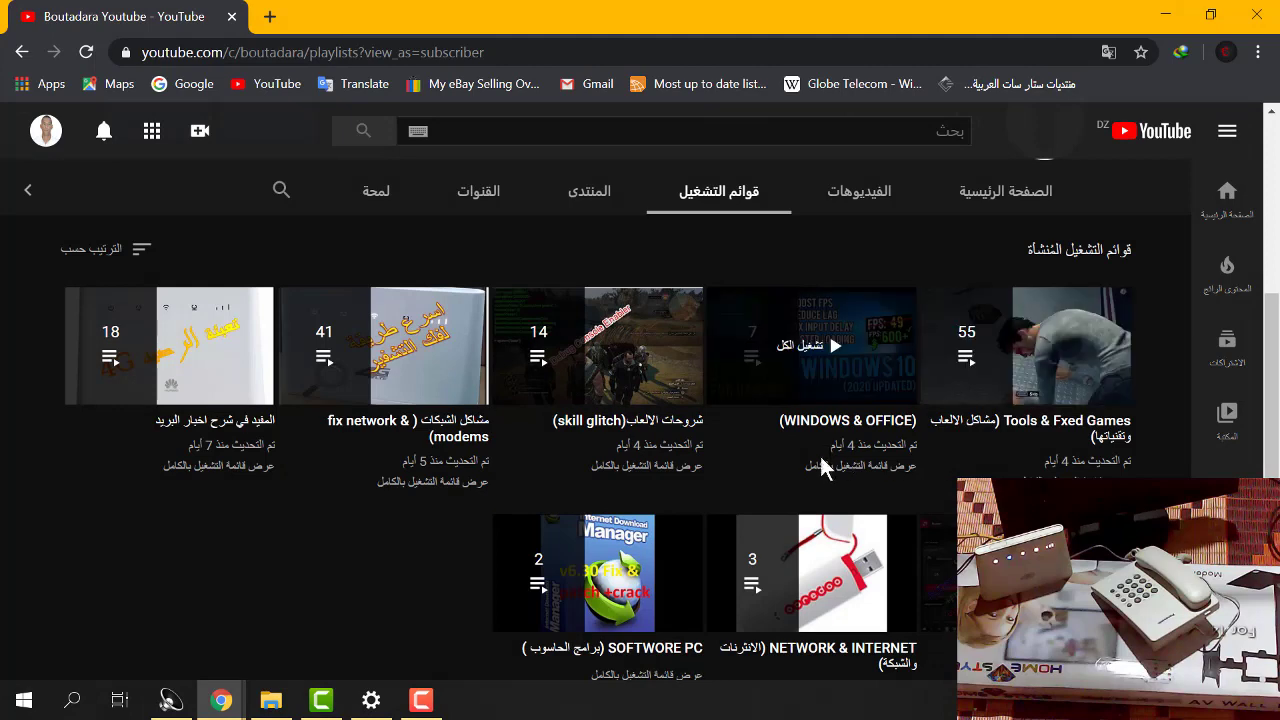
scroll(822, 458, "up", 1)
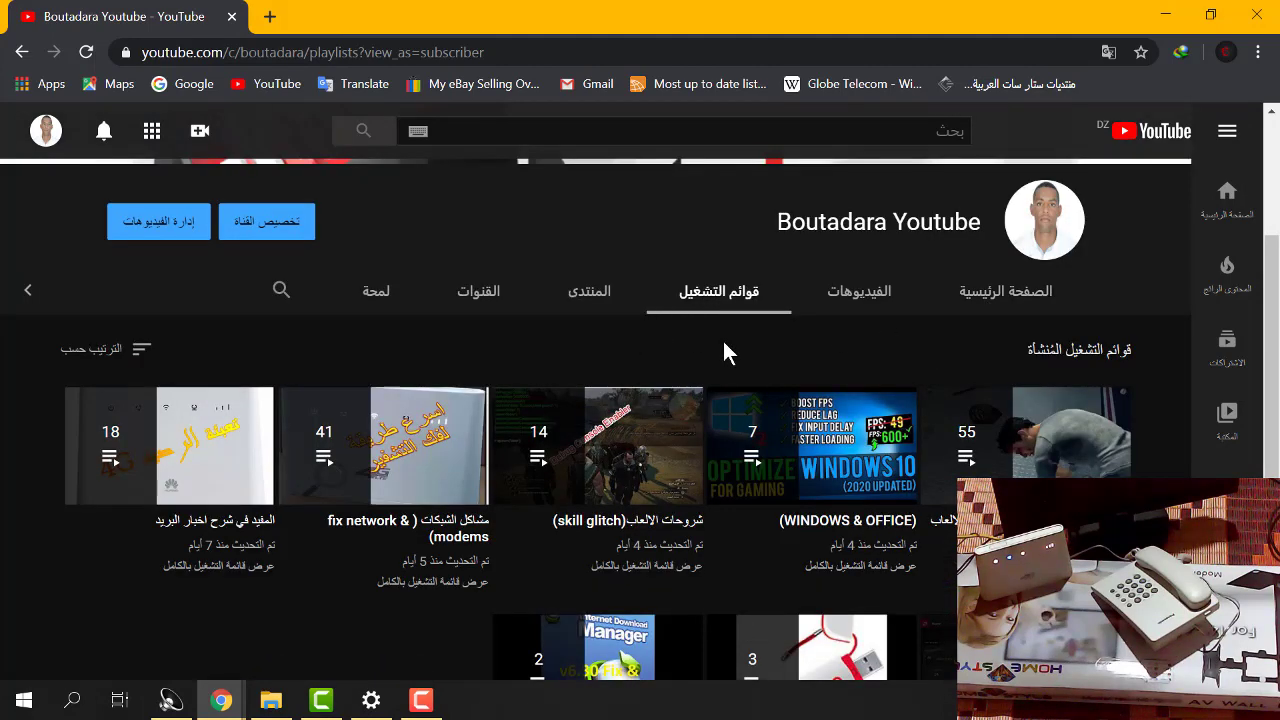
scroll(726, 350, "down", 1)
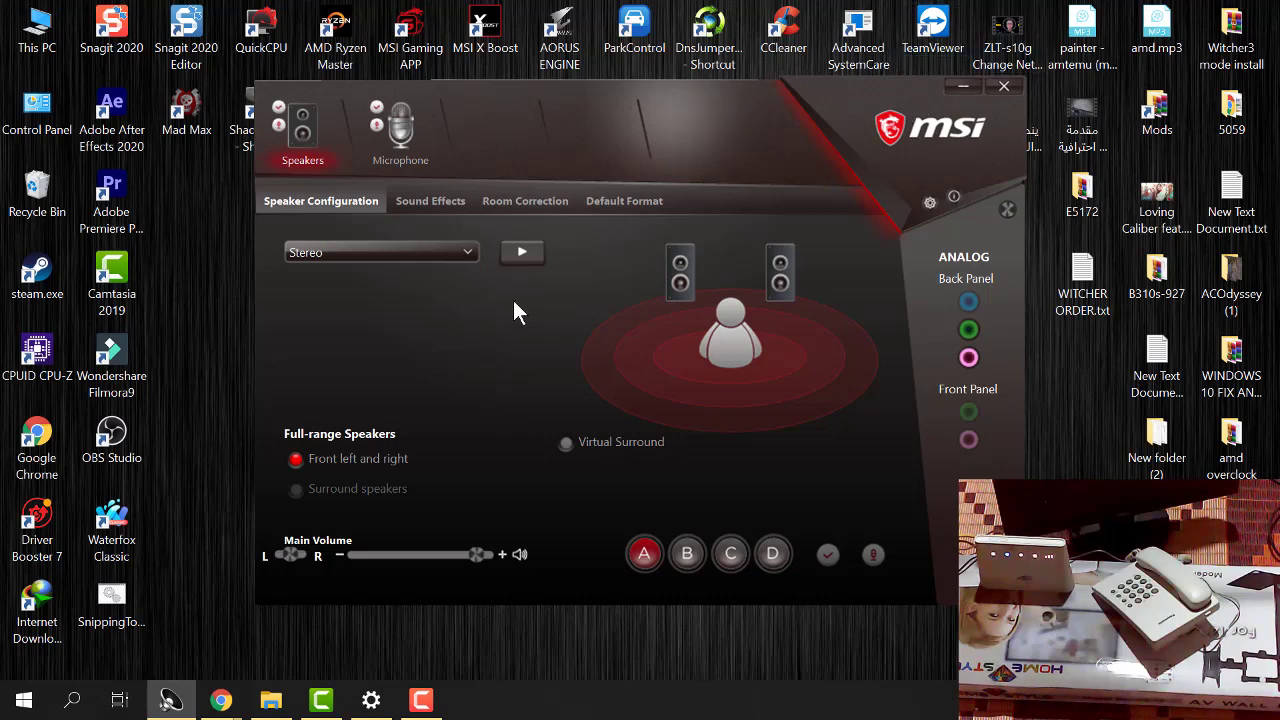
Switch to the Huawei Mobile Broadband page in Chrome and log in to the router with the saved admin password
mouse_move(205, 700)
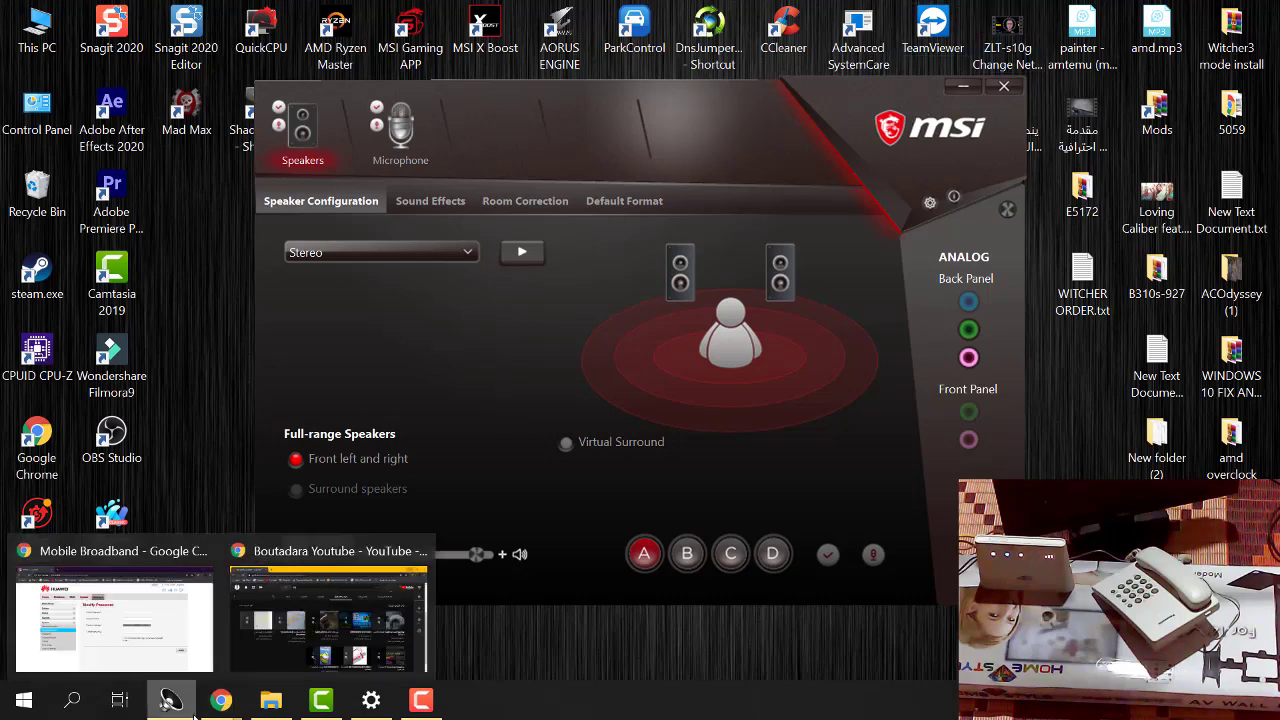
left_click(419, 551)
left_click(318, 601)
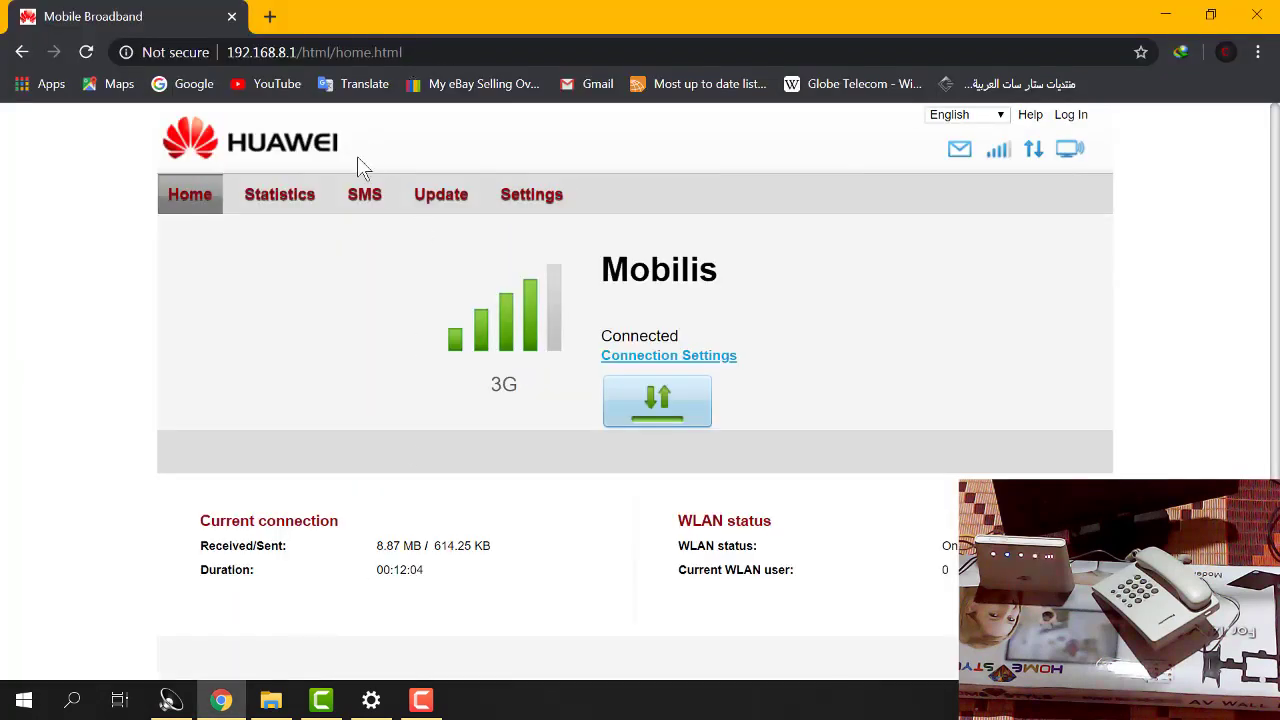
left_click(712, 362)
left_click(594, 380)
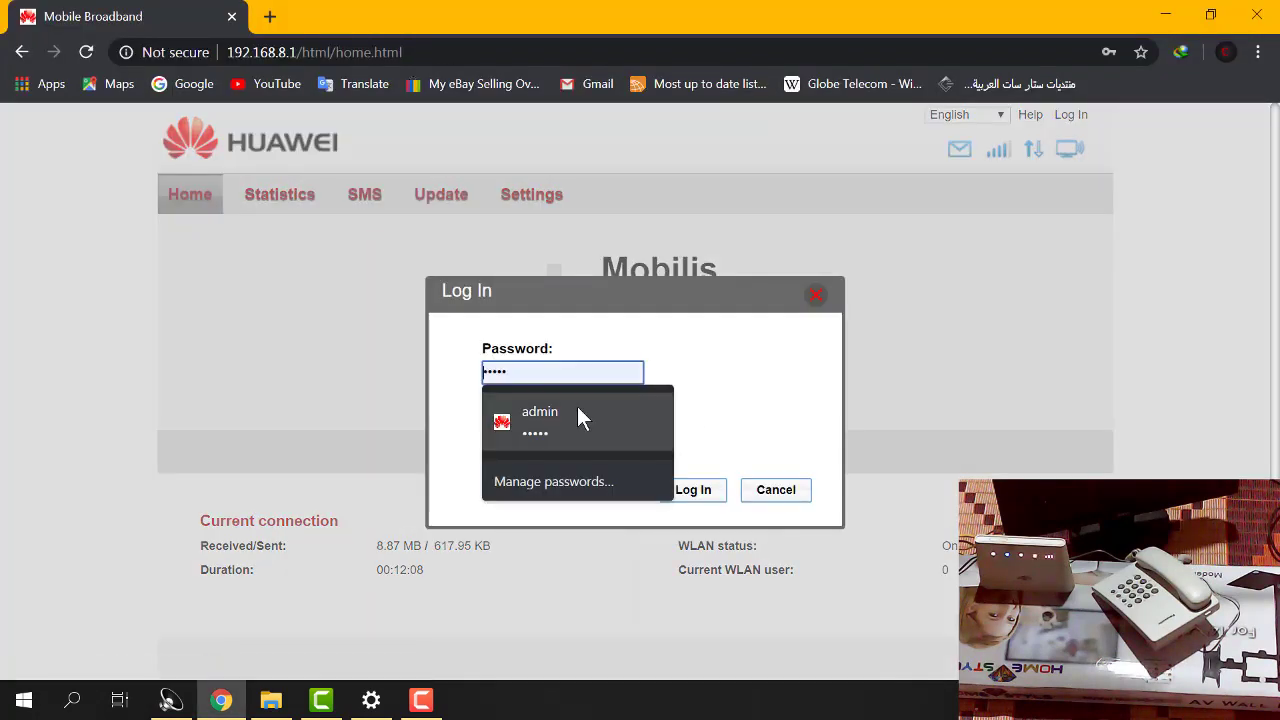
left_click(586, 417)
left_click(693, 490)
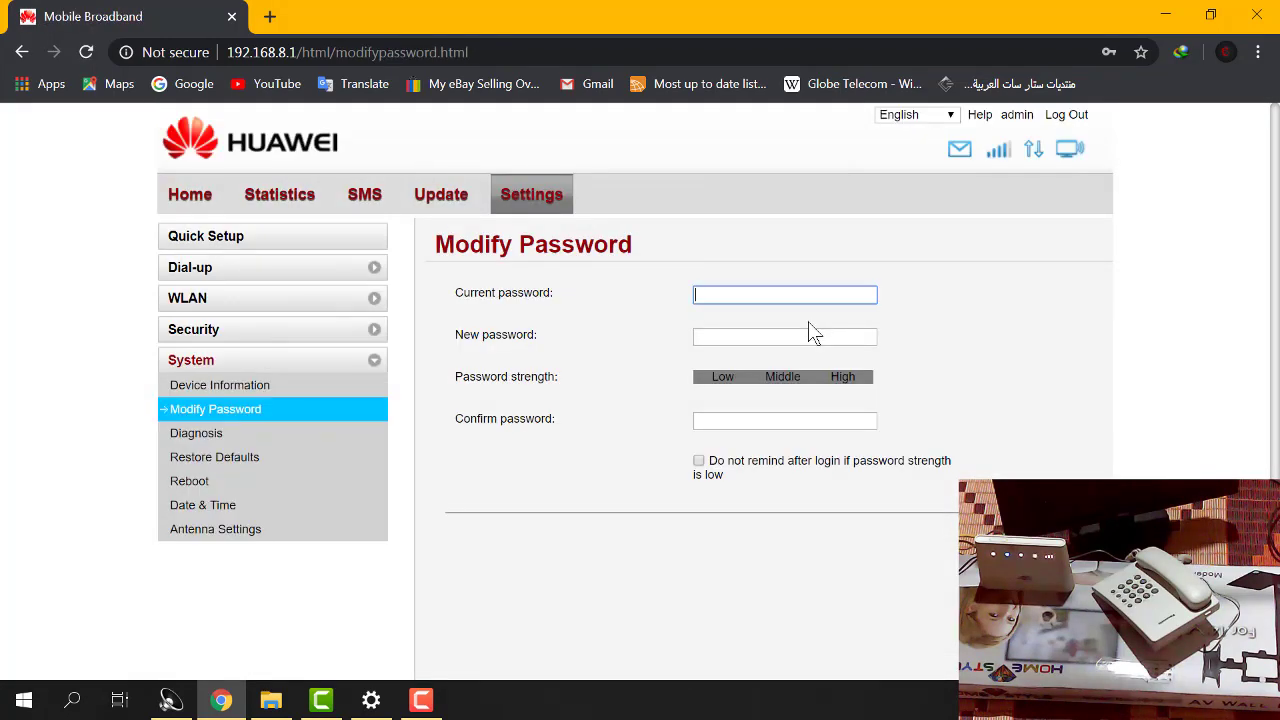
View the router's Device Information page and the list of available interface languages
left_click(258, 388)
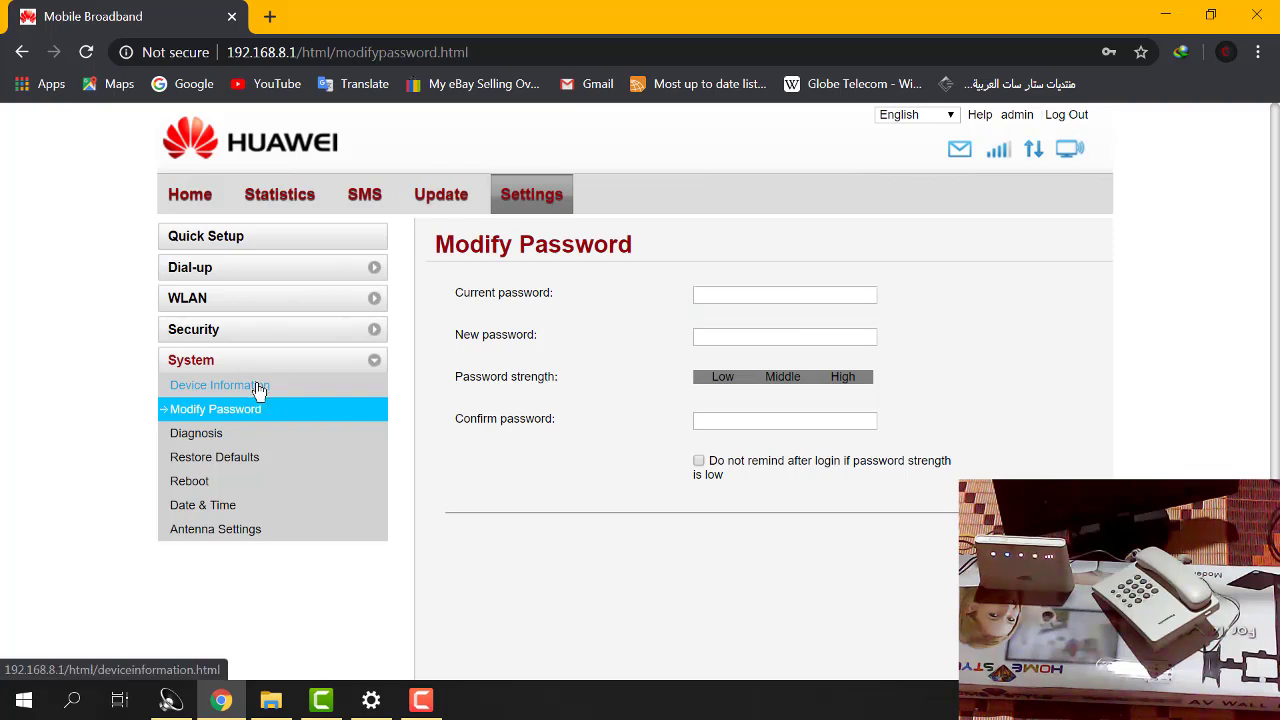
left_click(835, 345)
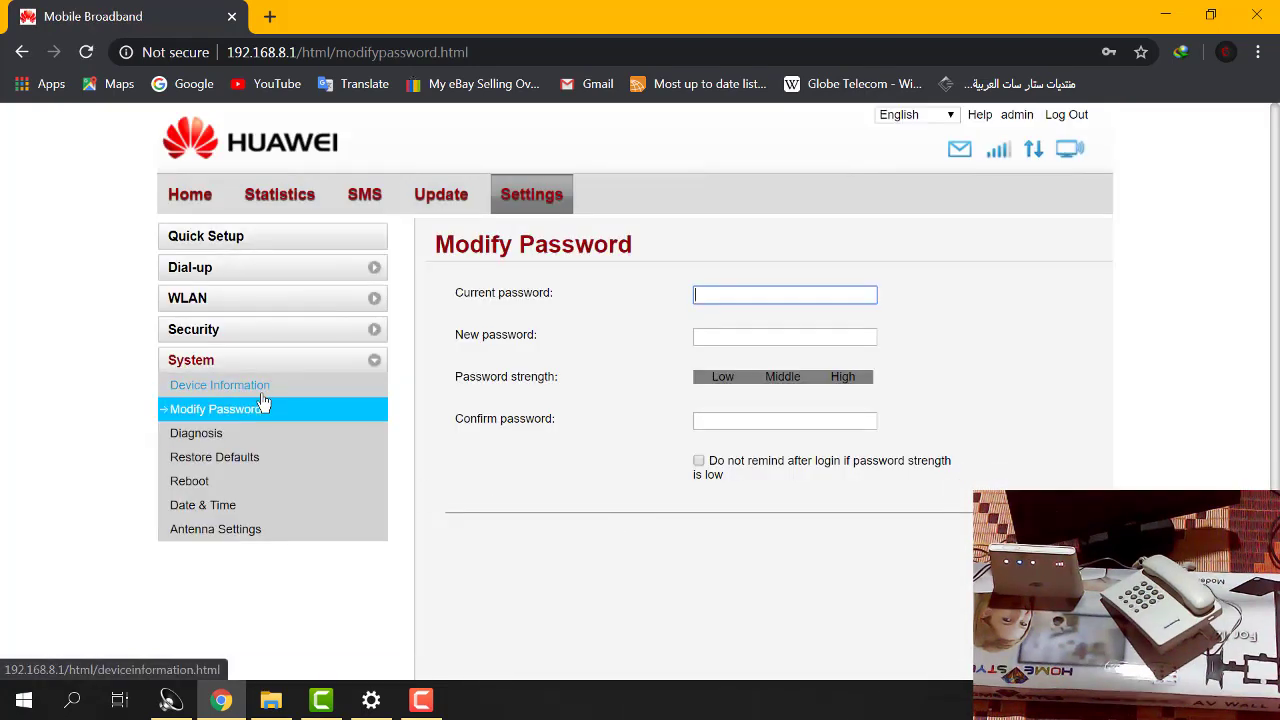
left_click(259, 391)
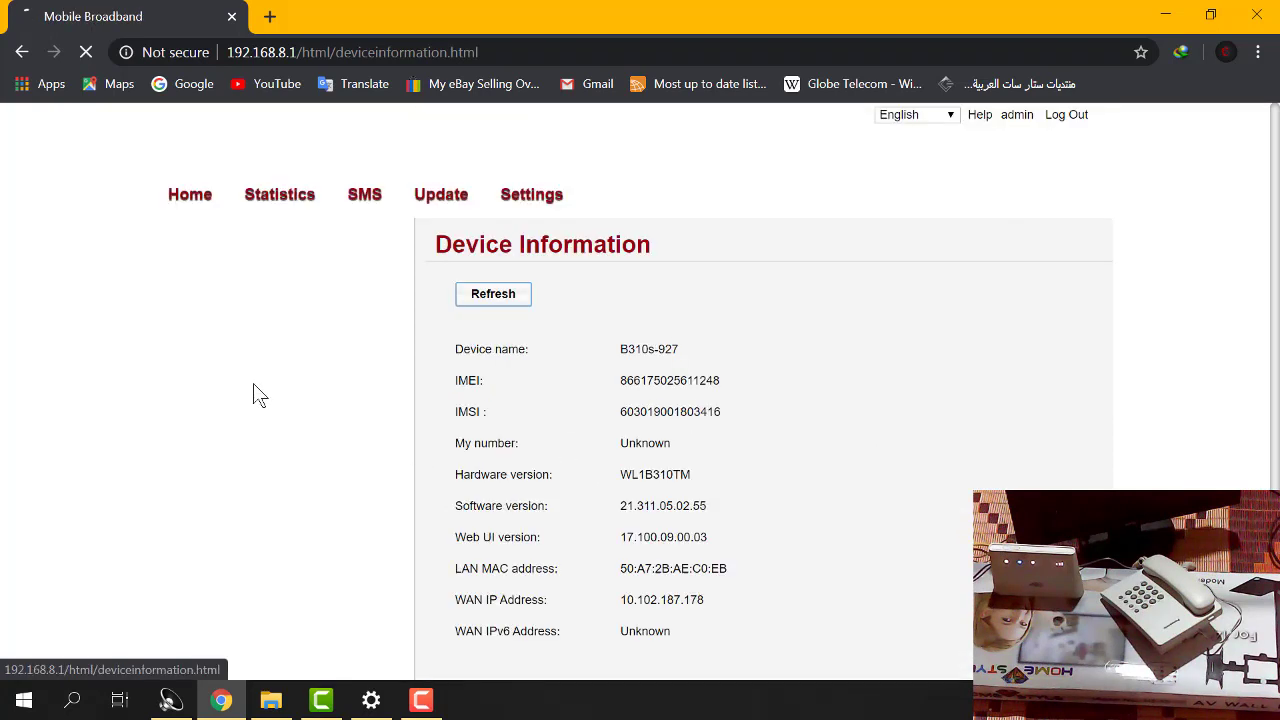
left_click_drag(256, 392, 666, 509)
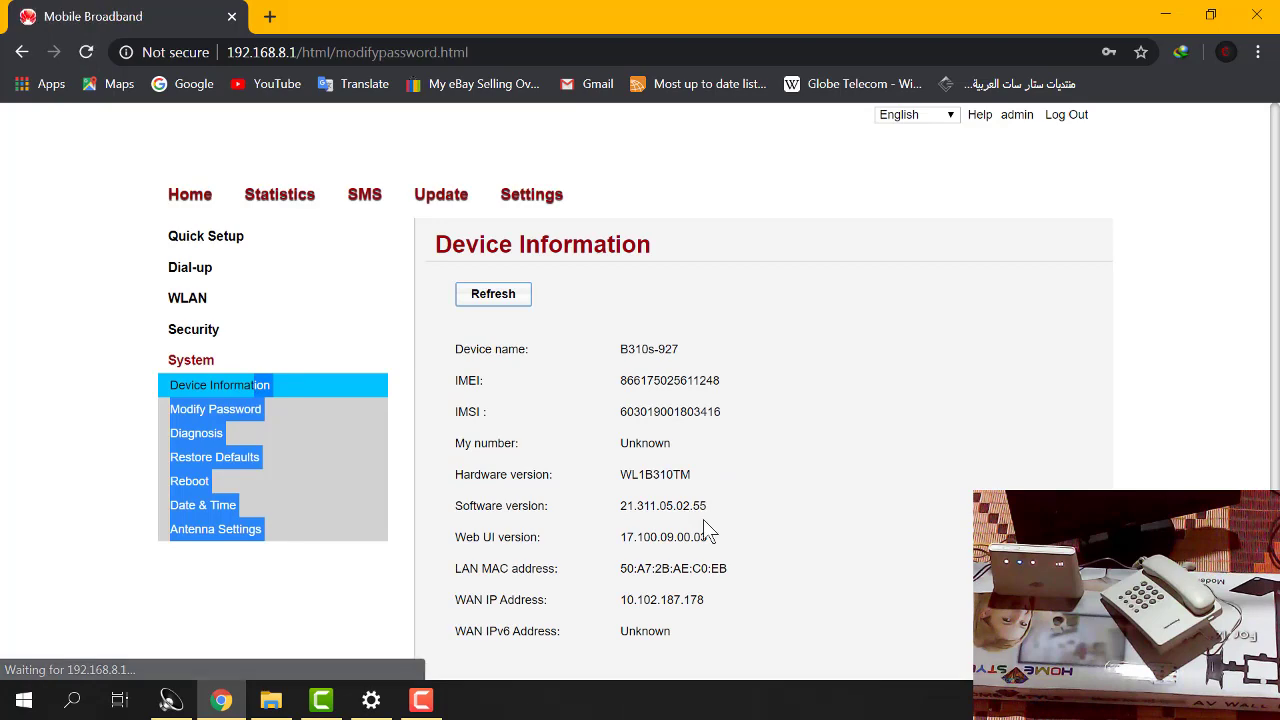
left_click(250, 388)
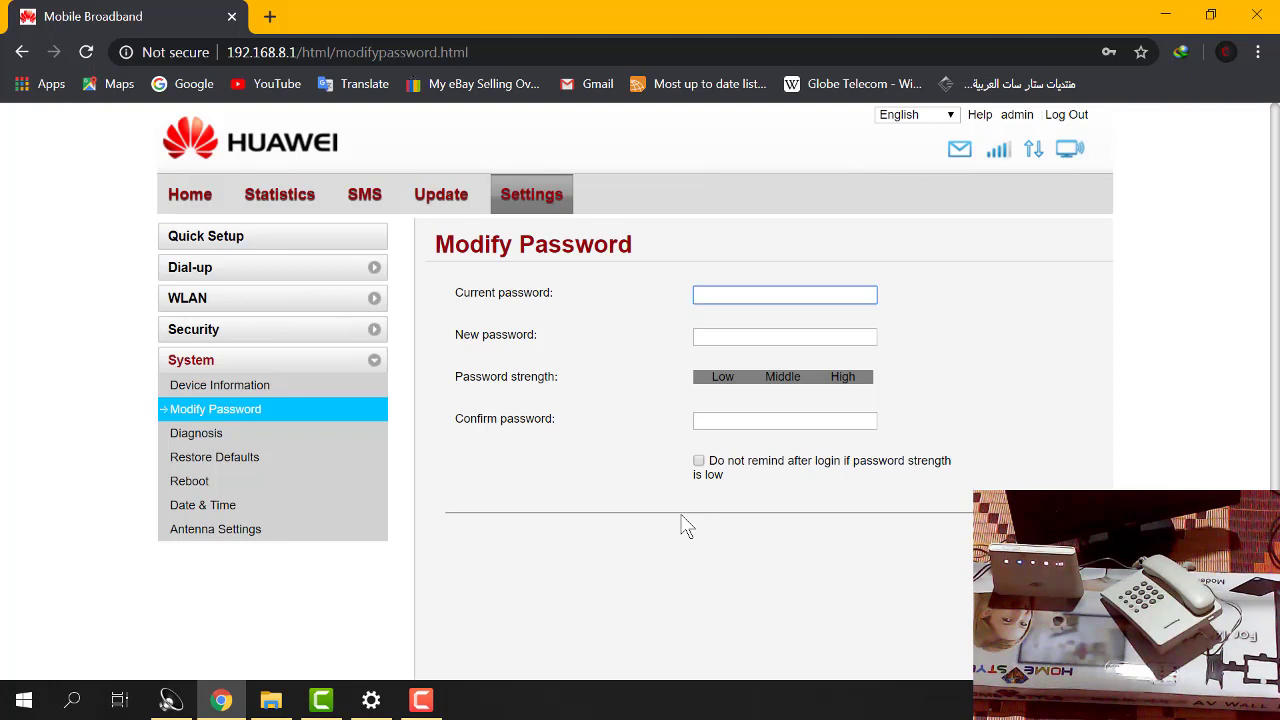
left_click(951, 116)
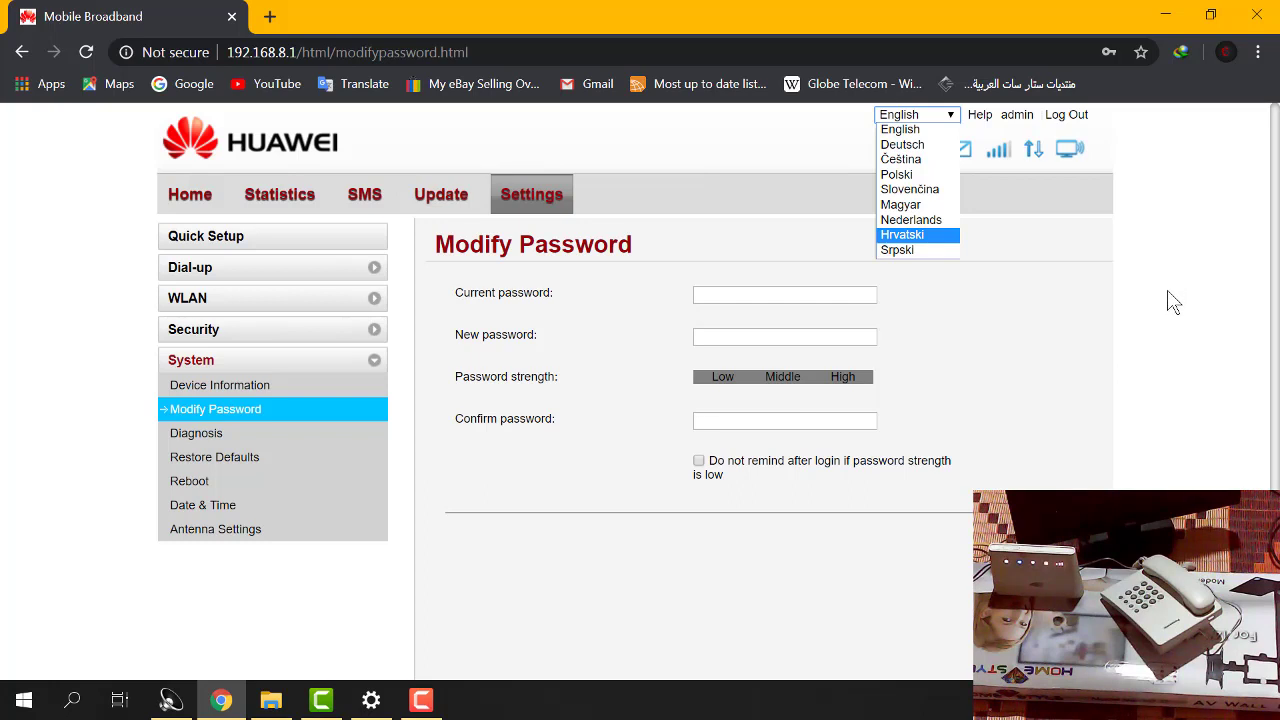
left_click(1121, 343)
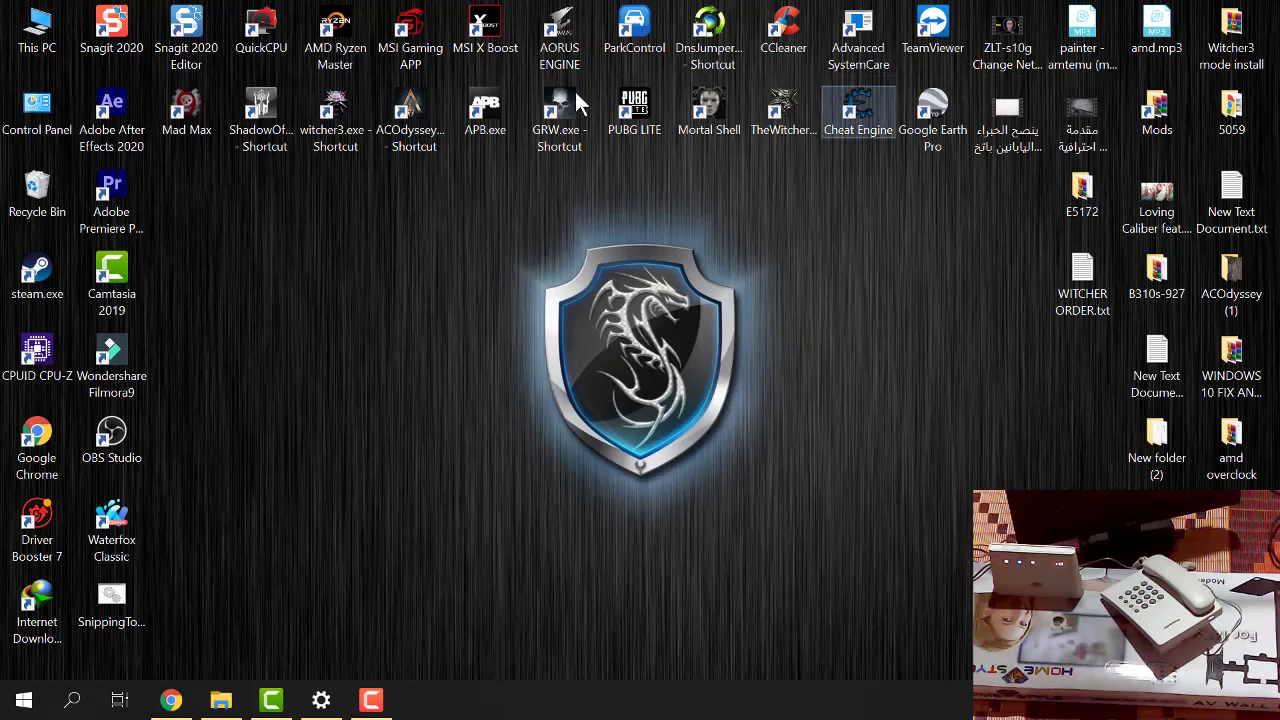
Open the All b310 updat folder under PROGRAM\HWAUWI FIX on Local Disk (E:) in a maximized File Explorer window
double_click(37, 30)
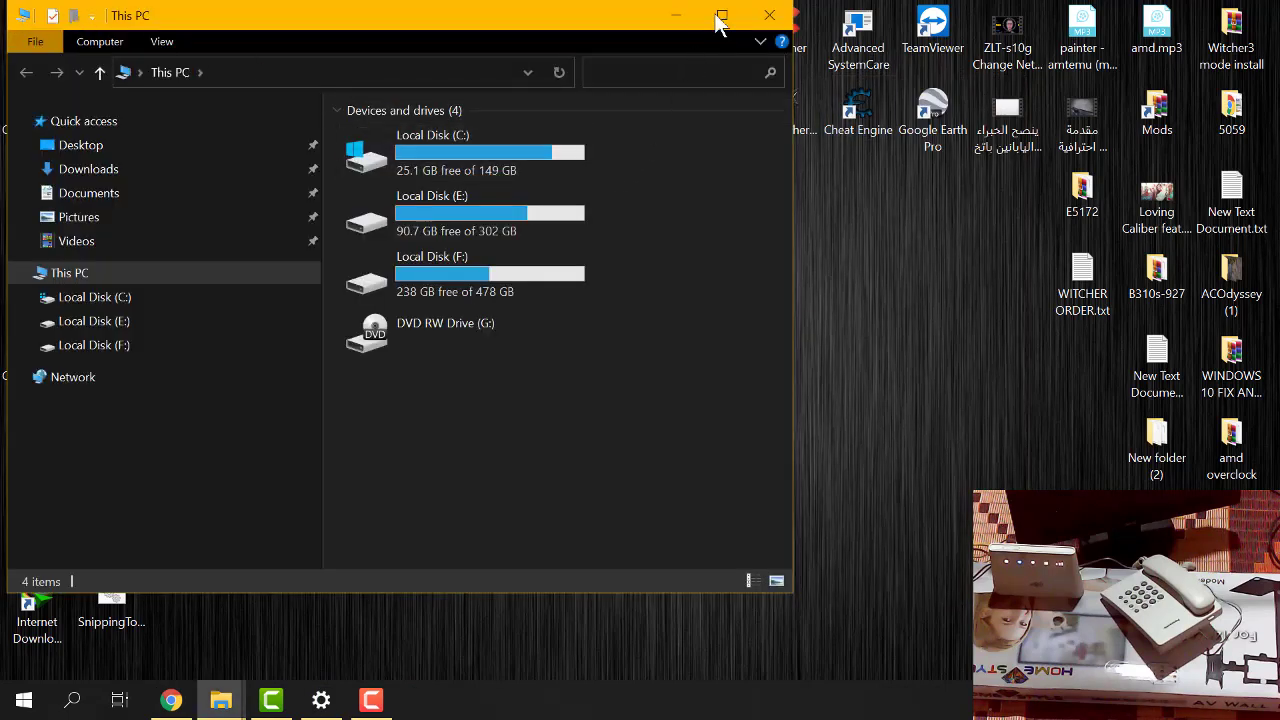
left_click(720, 17)
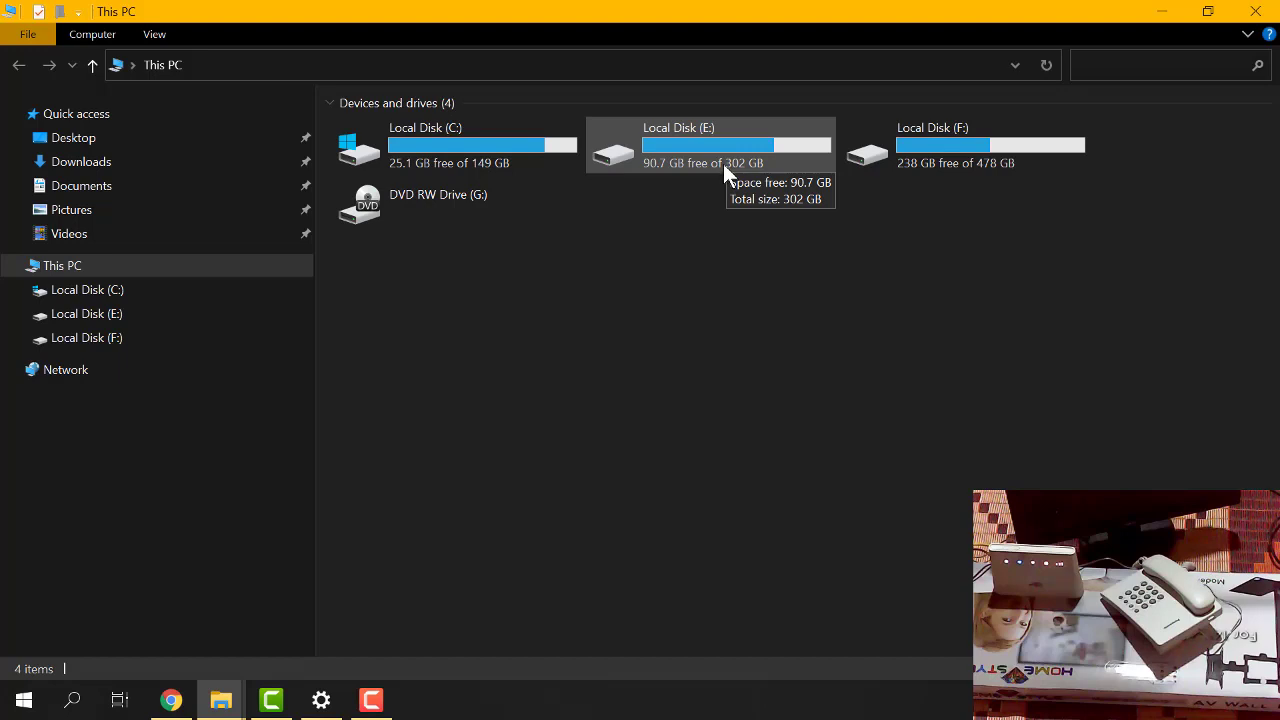
double_click(796, 153)
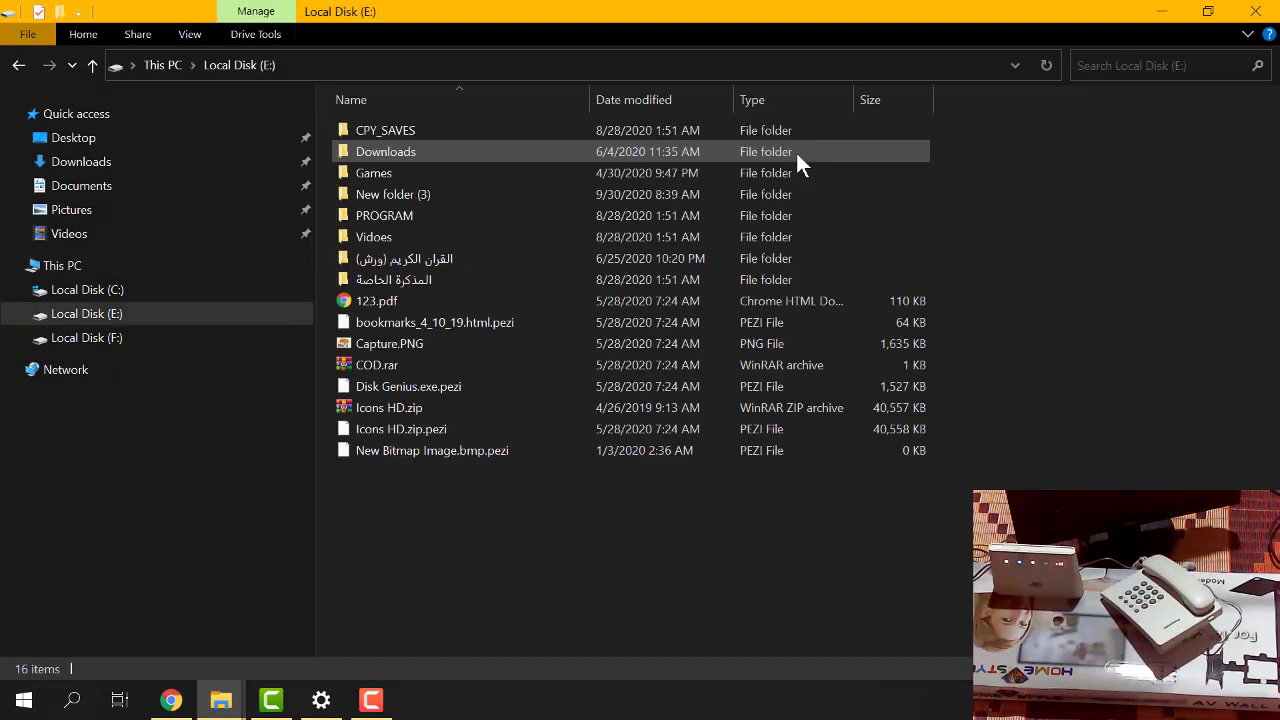
double_click(399, 215)
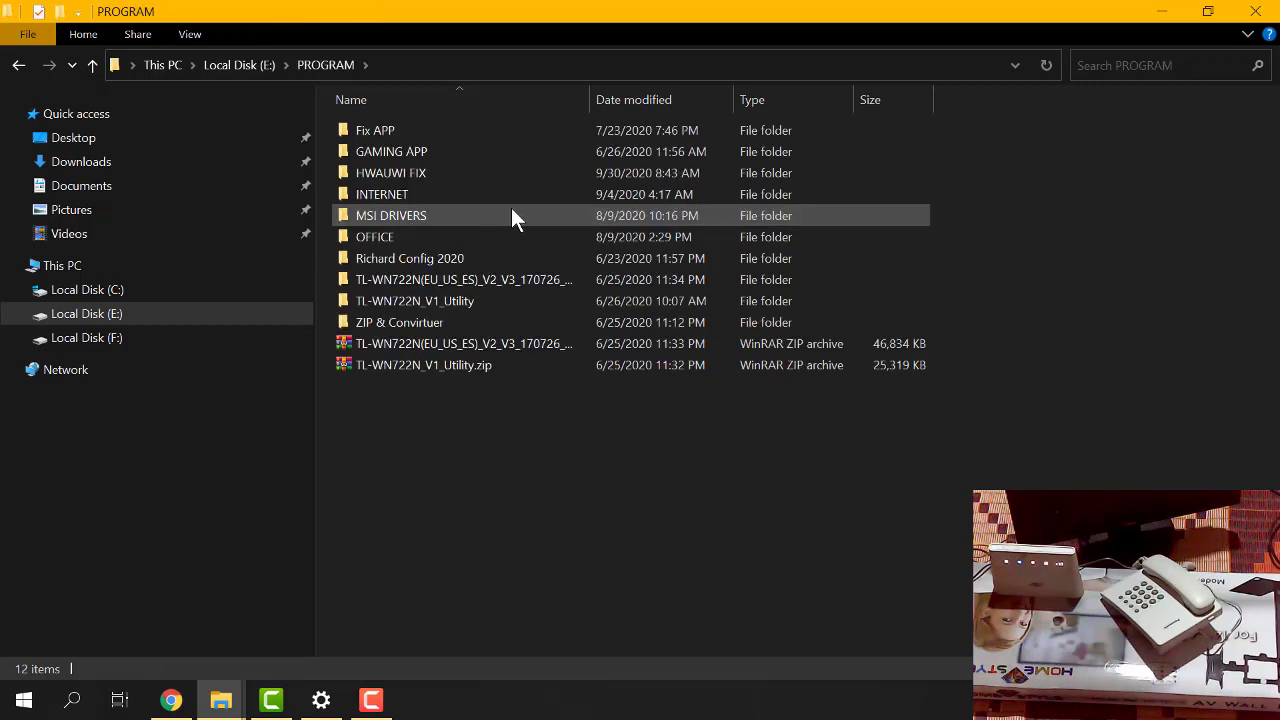
left_click(417, 172)
double_click(417, 172)
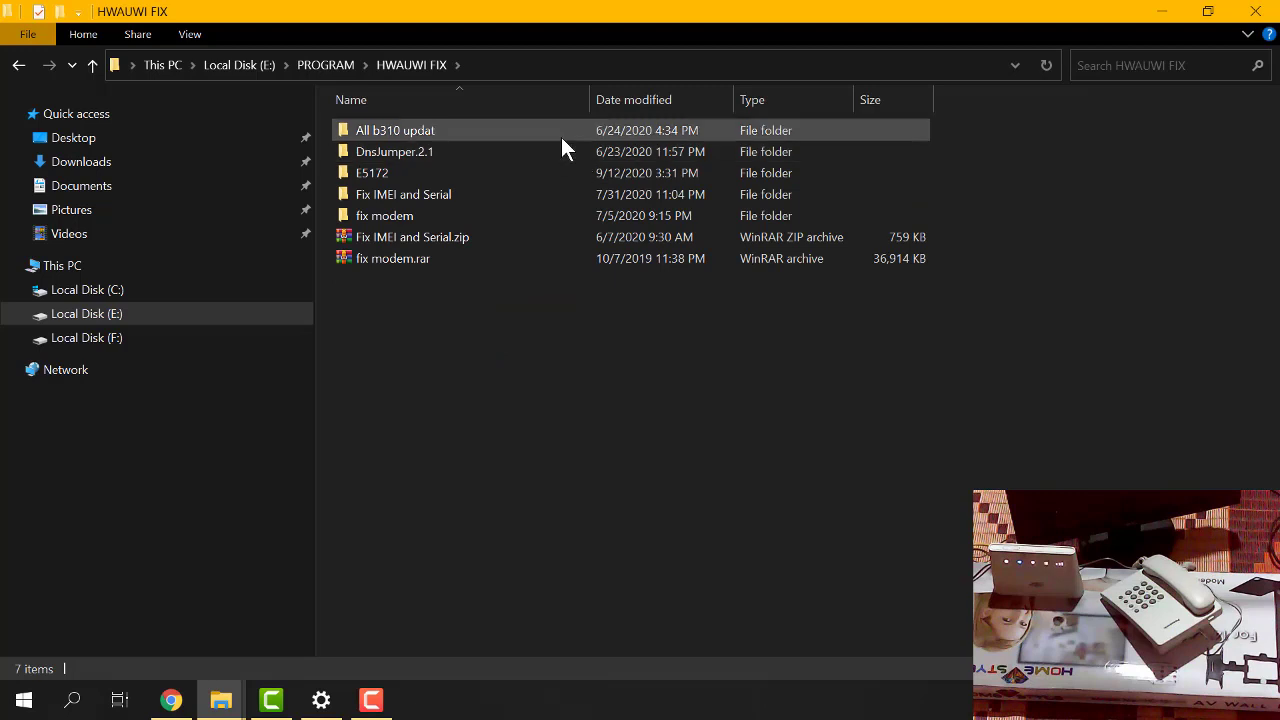
double_click(410, 134)
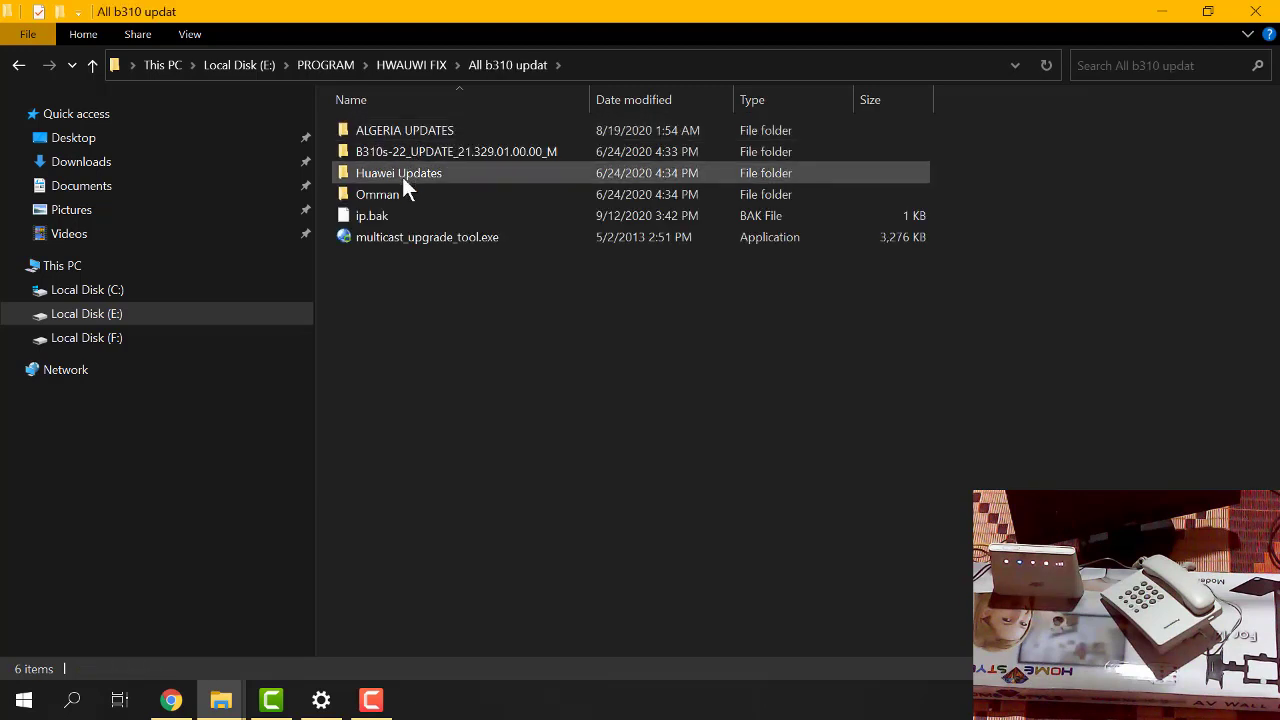
Check the firmware files in the Huawei Updates folder and launch multicast_upgrade_tool.exe from the All b310 updat folder
double_click(393, 173)
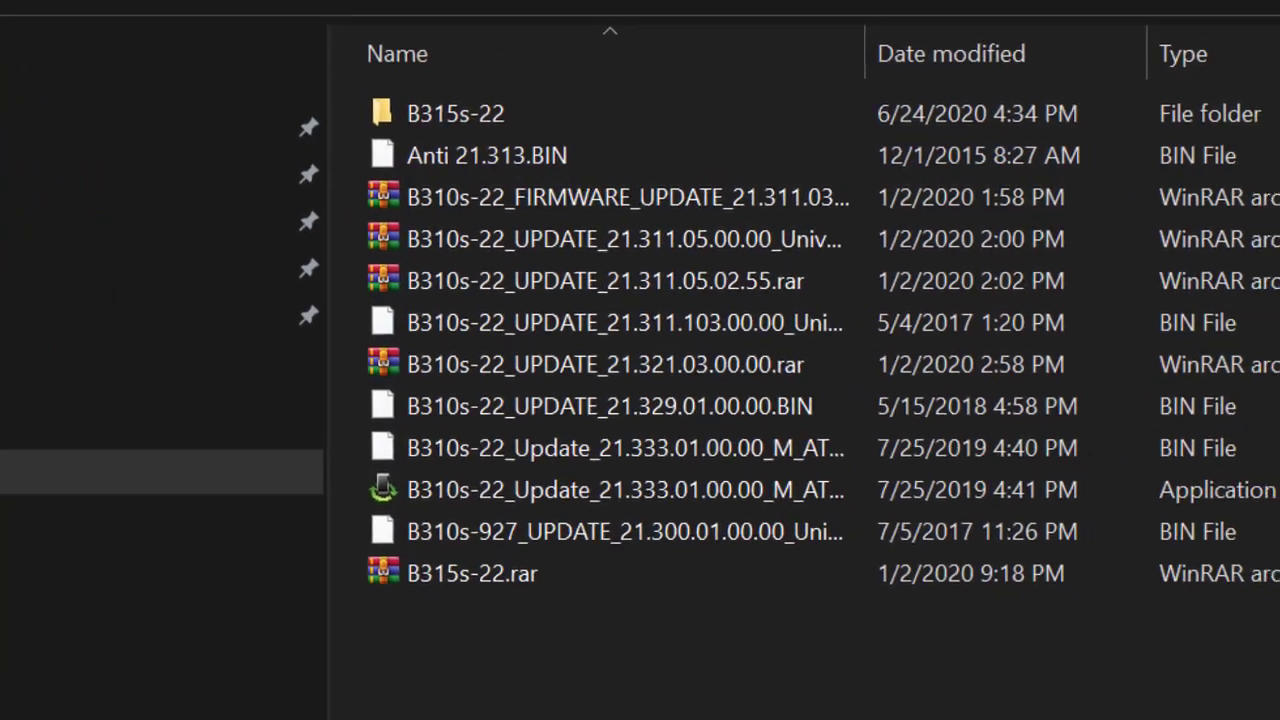
key("alt+Up")
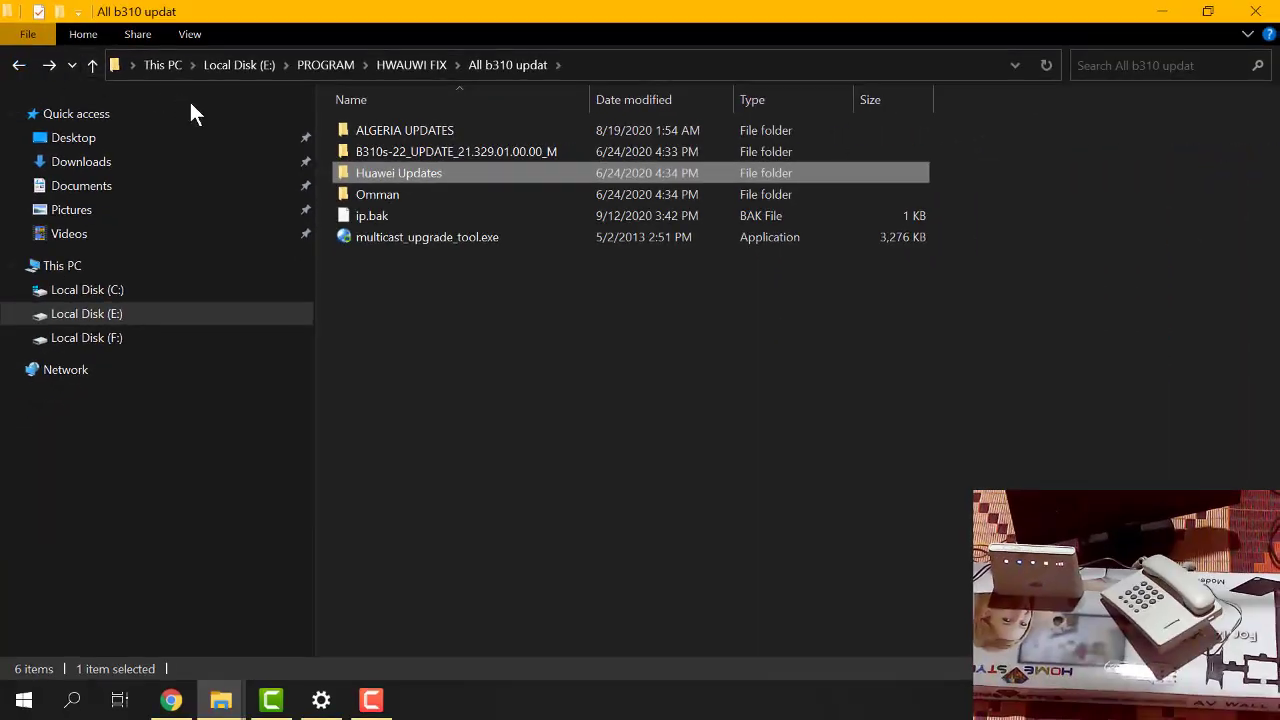
double_click(419, 242)
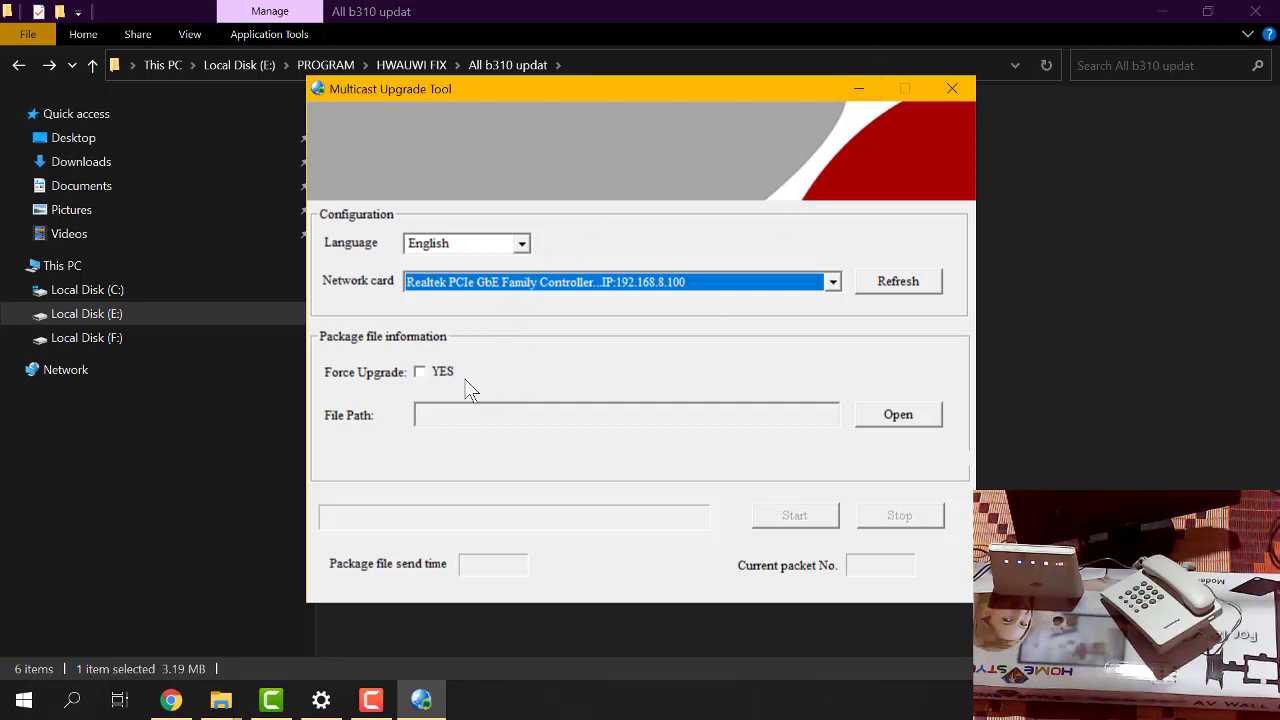
Revisit the router's Device Information page in Chrome and return to the Multicast Upgrade Tool
left_click(171, 700)
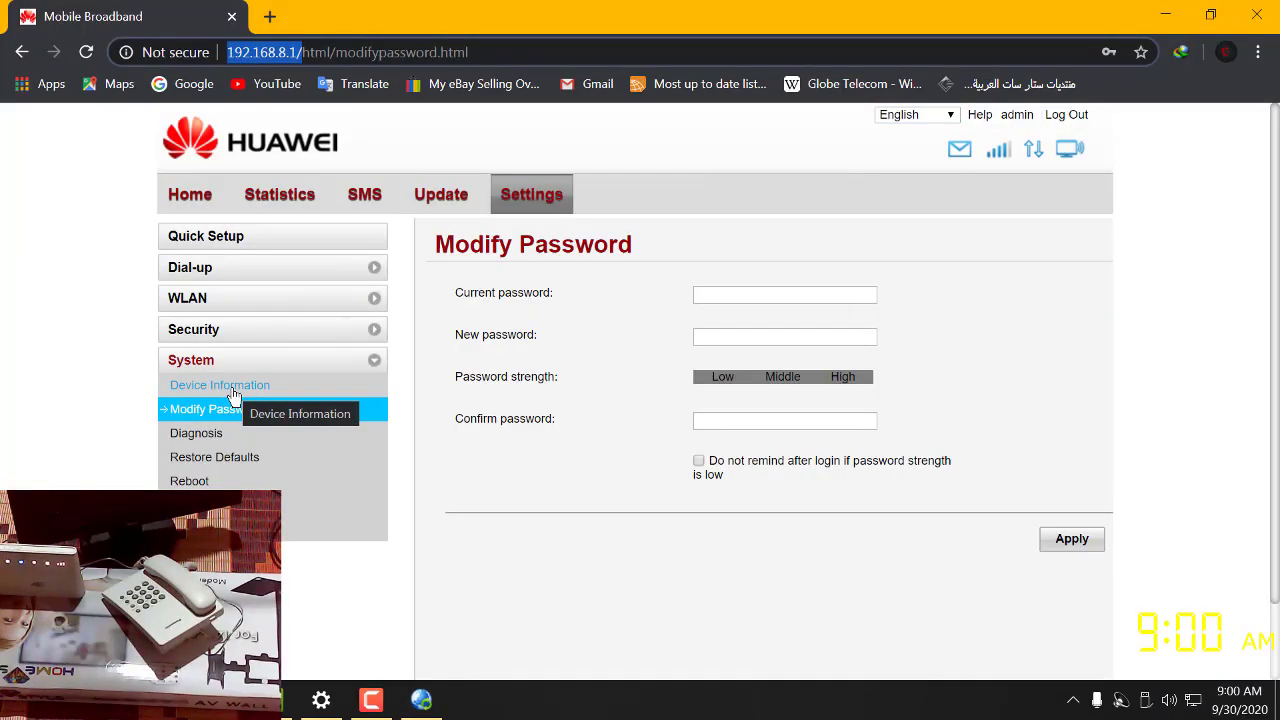
left_click(233, 393)
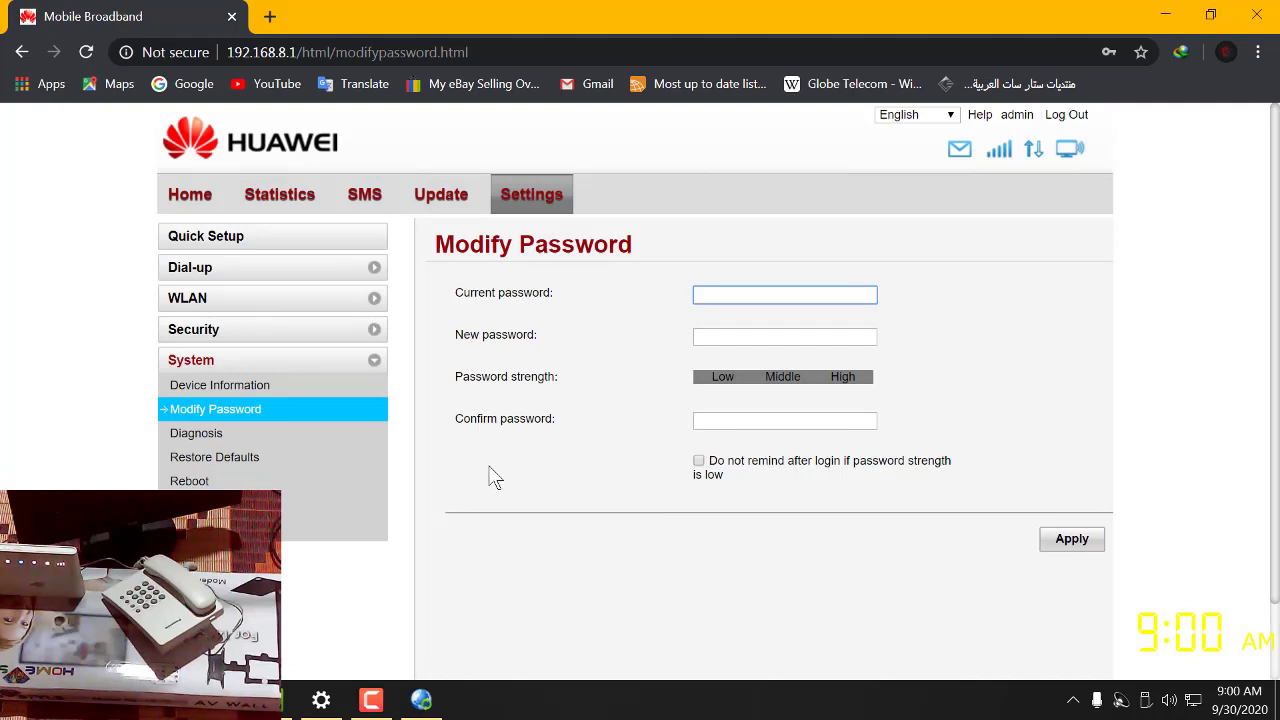
left_click(1163, 14)
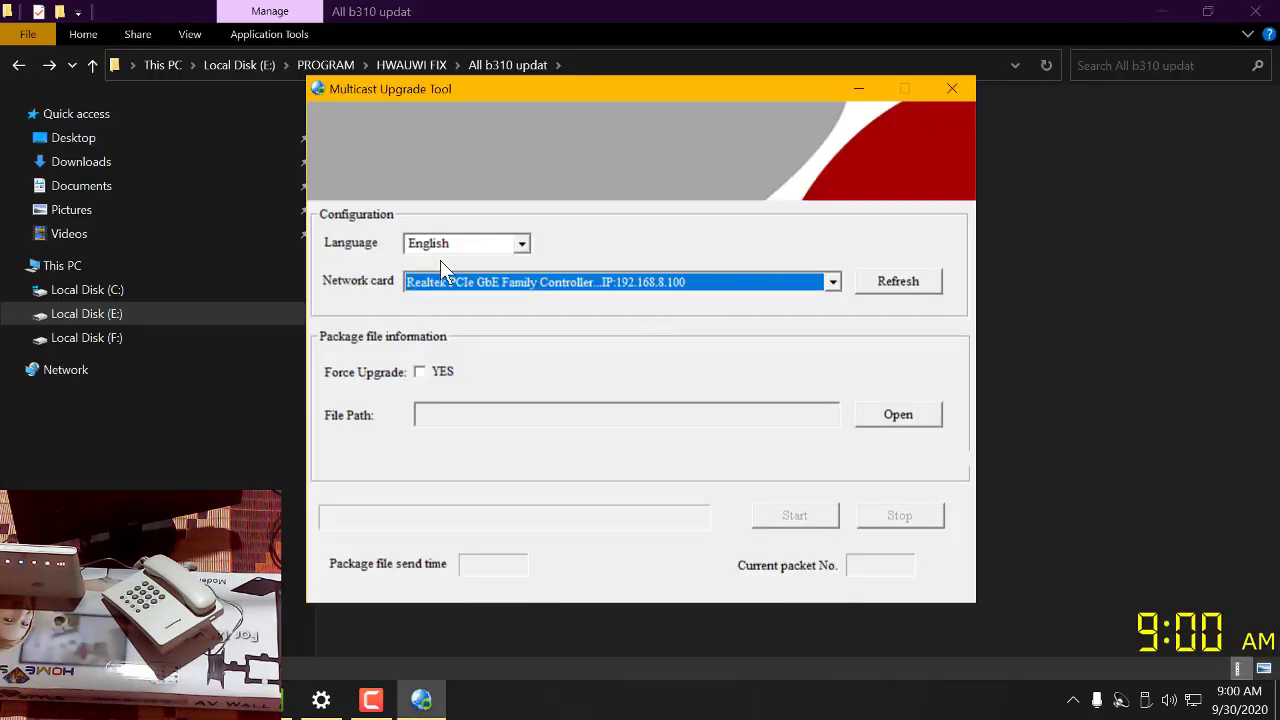
Reposition the Multicast Upgrade Tool window on the desktop and keep English as its language
left_click_drag(515, 91, 735, 121)
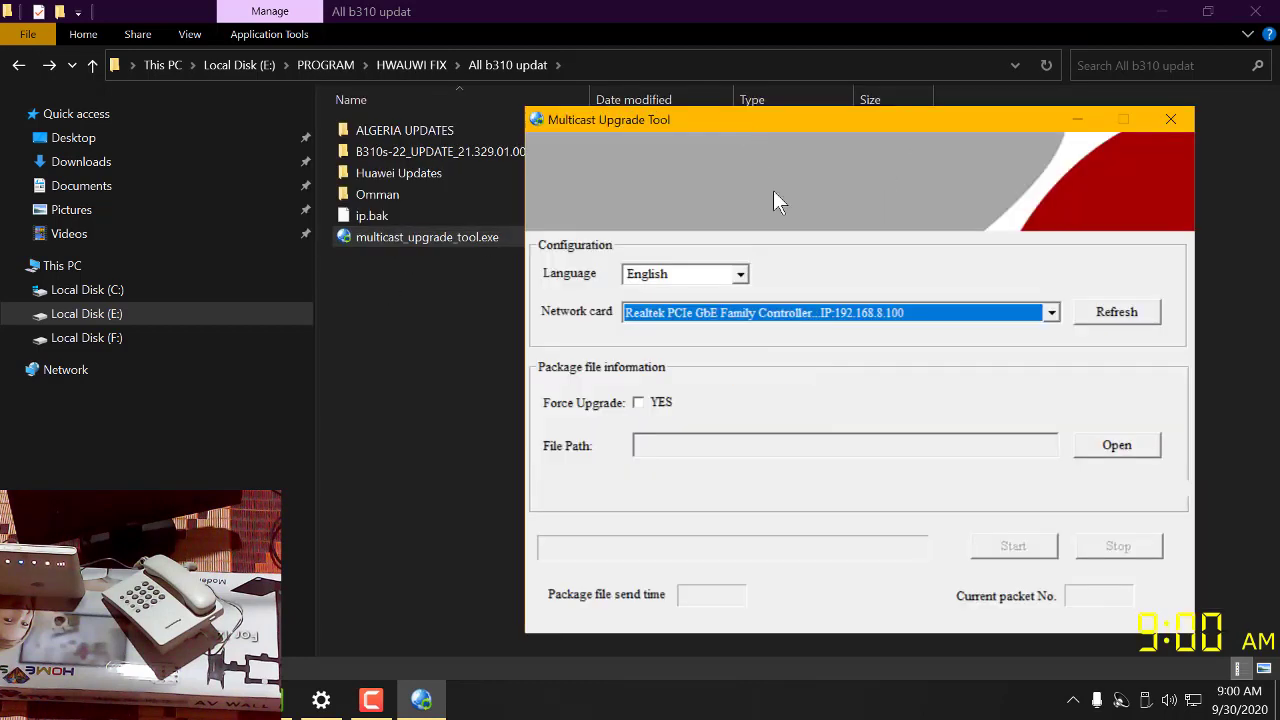
left_click(740, 277)
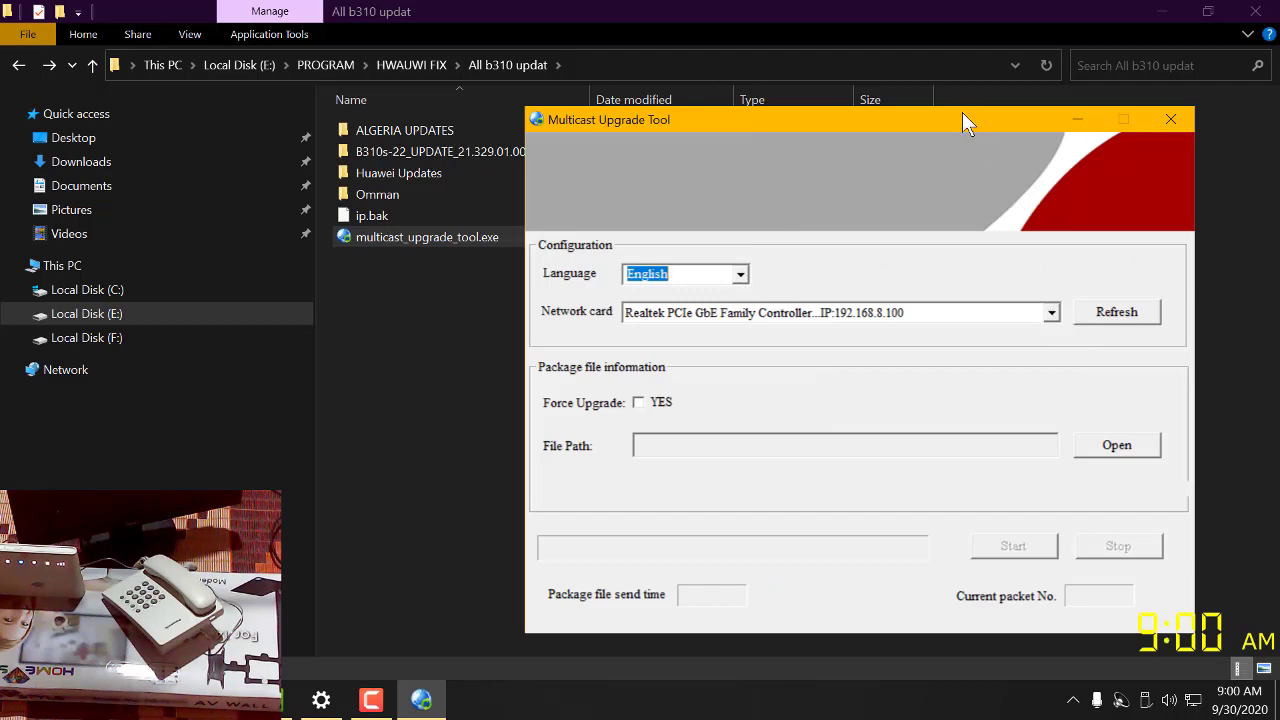
left_click_drag(944, 124, 866, 90)
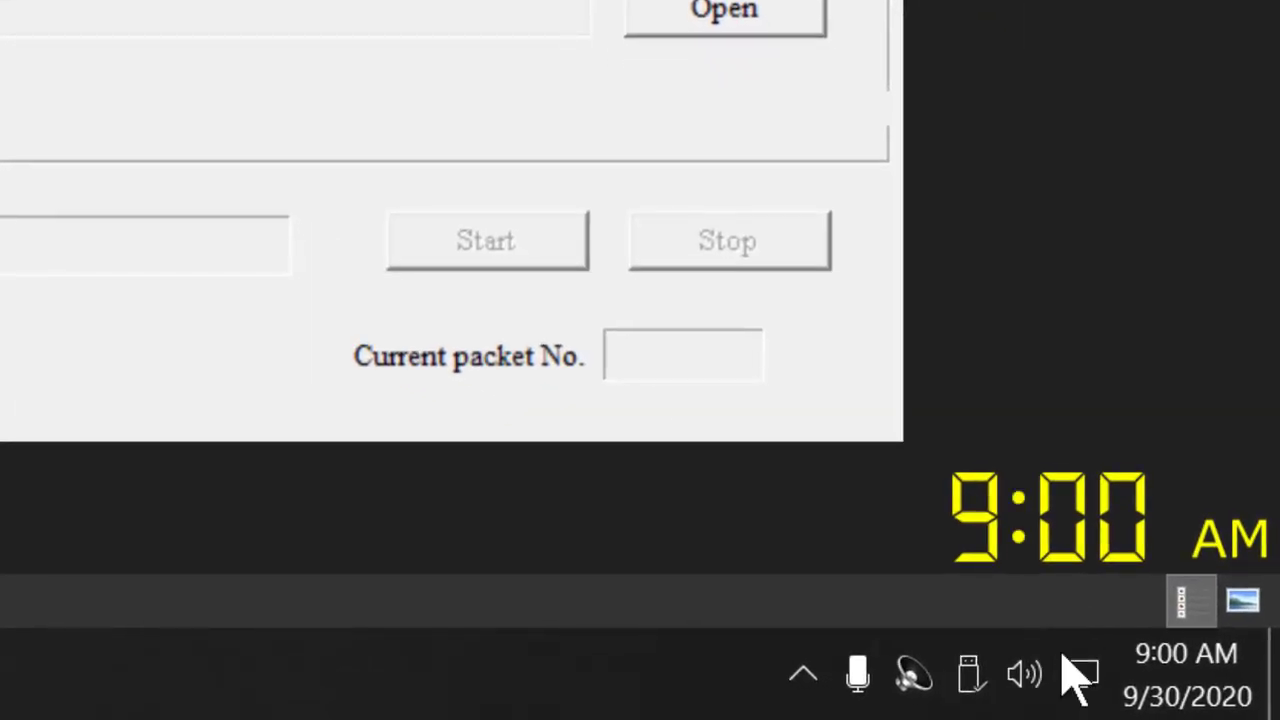
Check the computer's available network connections in Windows
left_click(1080, 677)
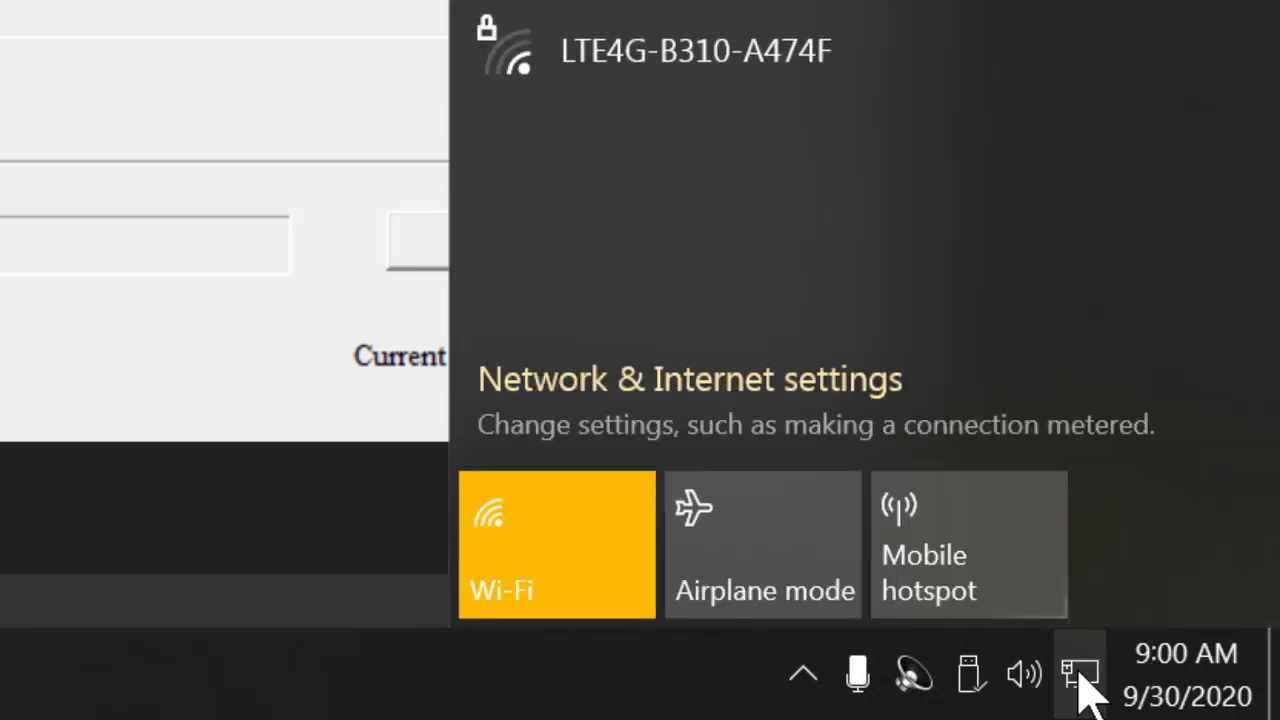
left_click(1080, 672)
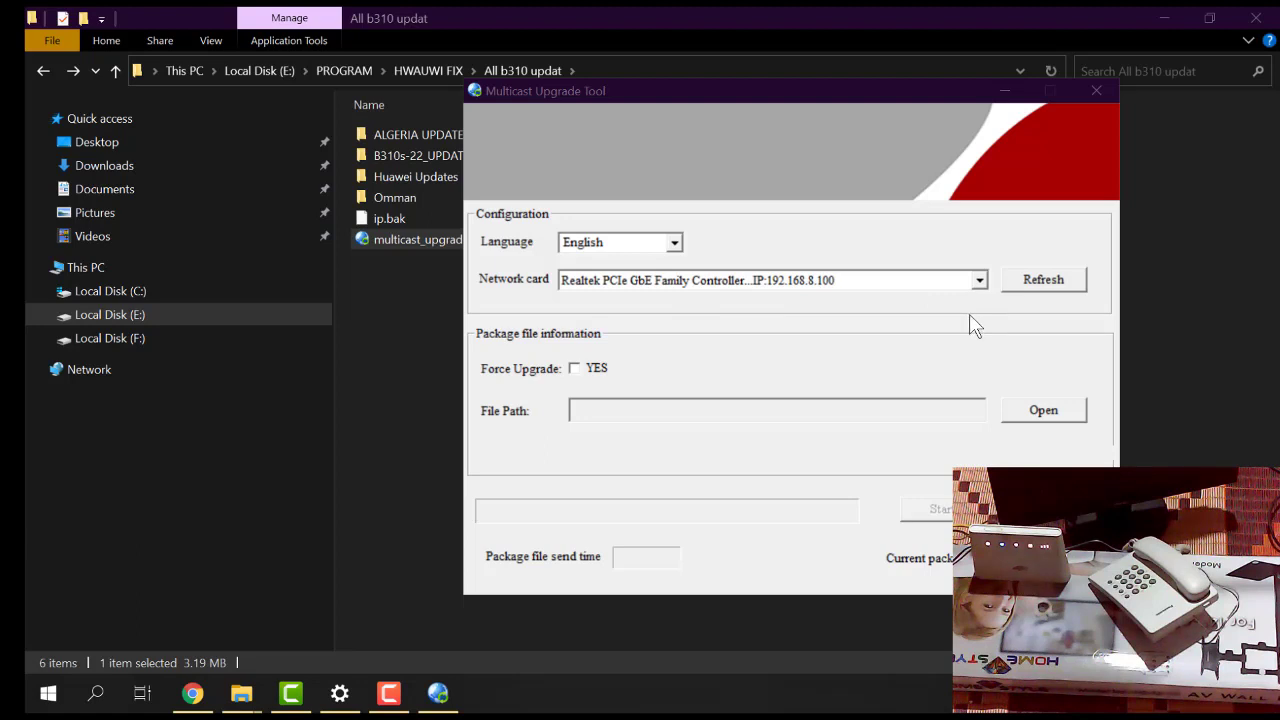
Refresh the network card list, reselect the Realtek PCIe GbE Family Controller, and switch to the TP-LINK Wireless USB Adapter
left_click(1040, 285)
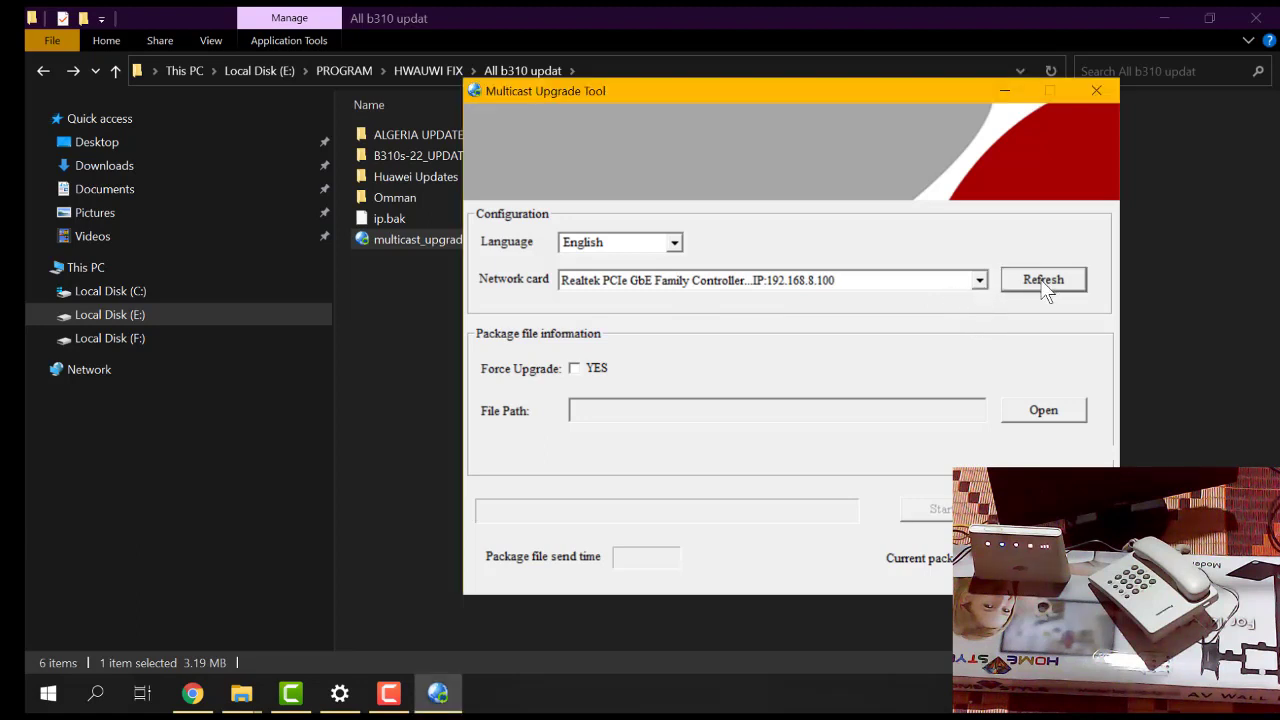
left_click(763, 284)
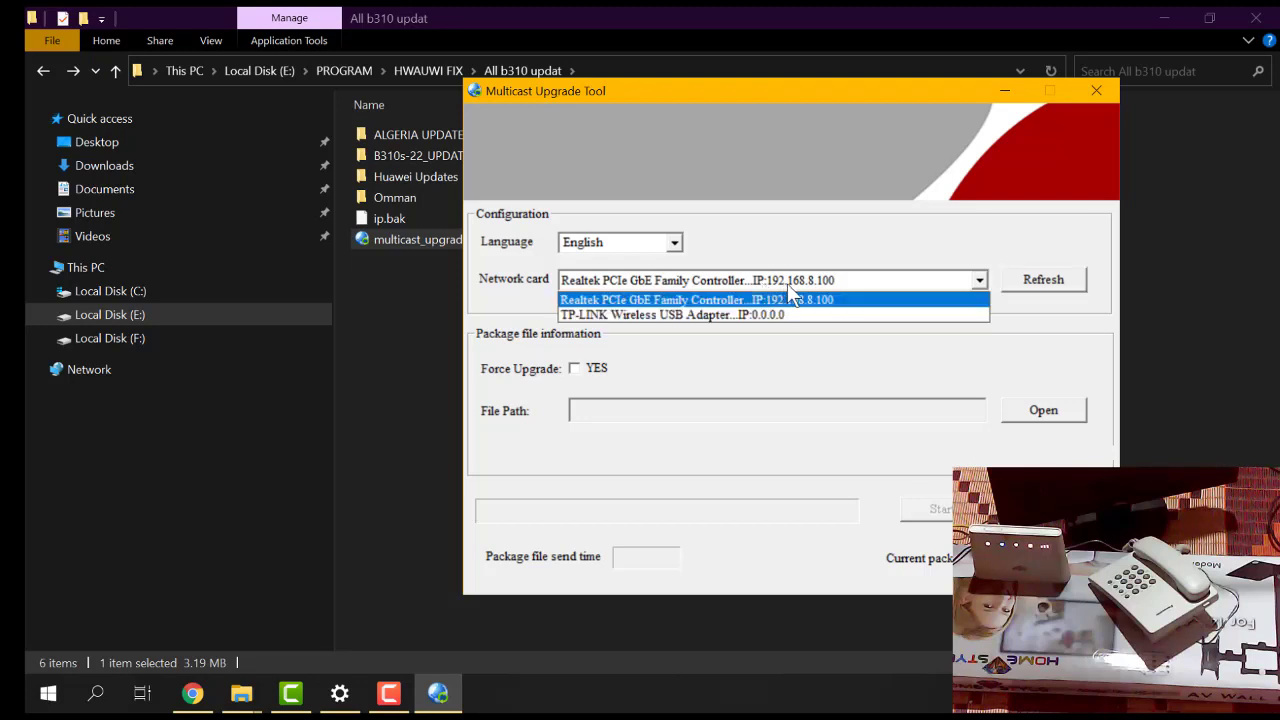
left_click(842, 300)
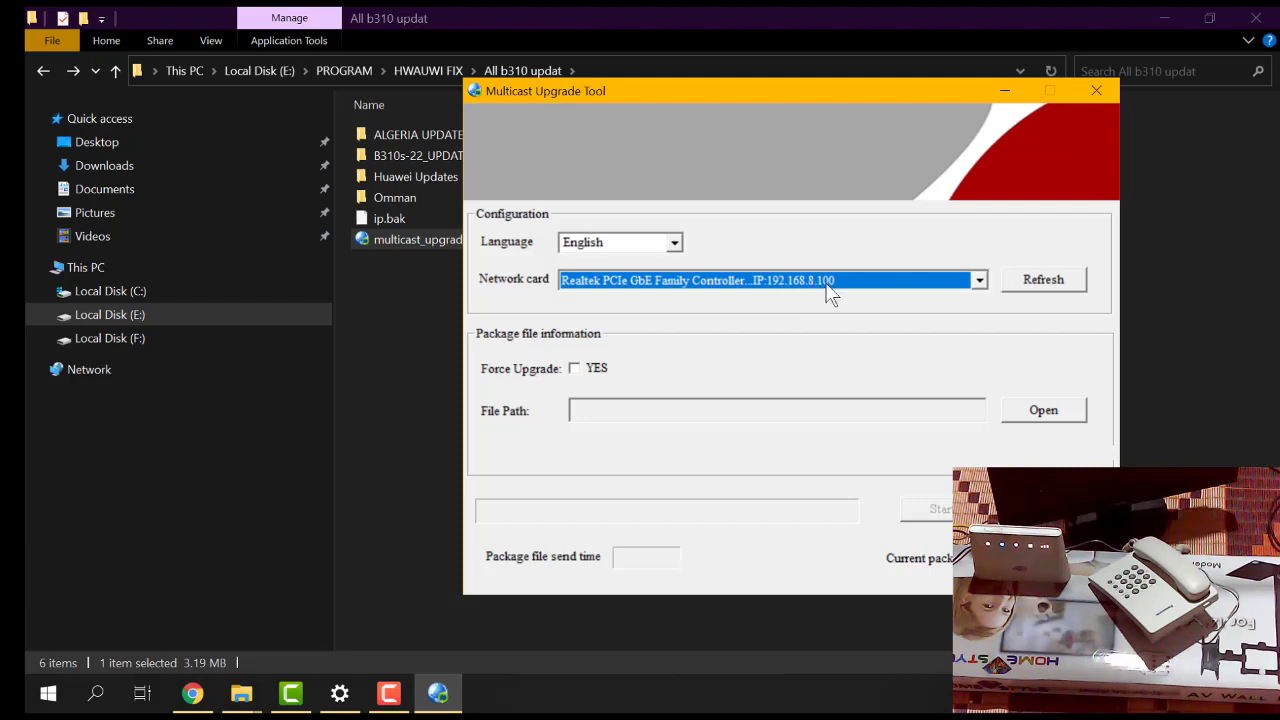
left_click(979, 282)
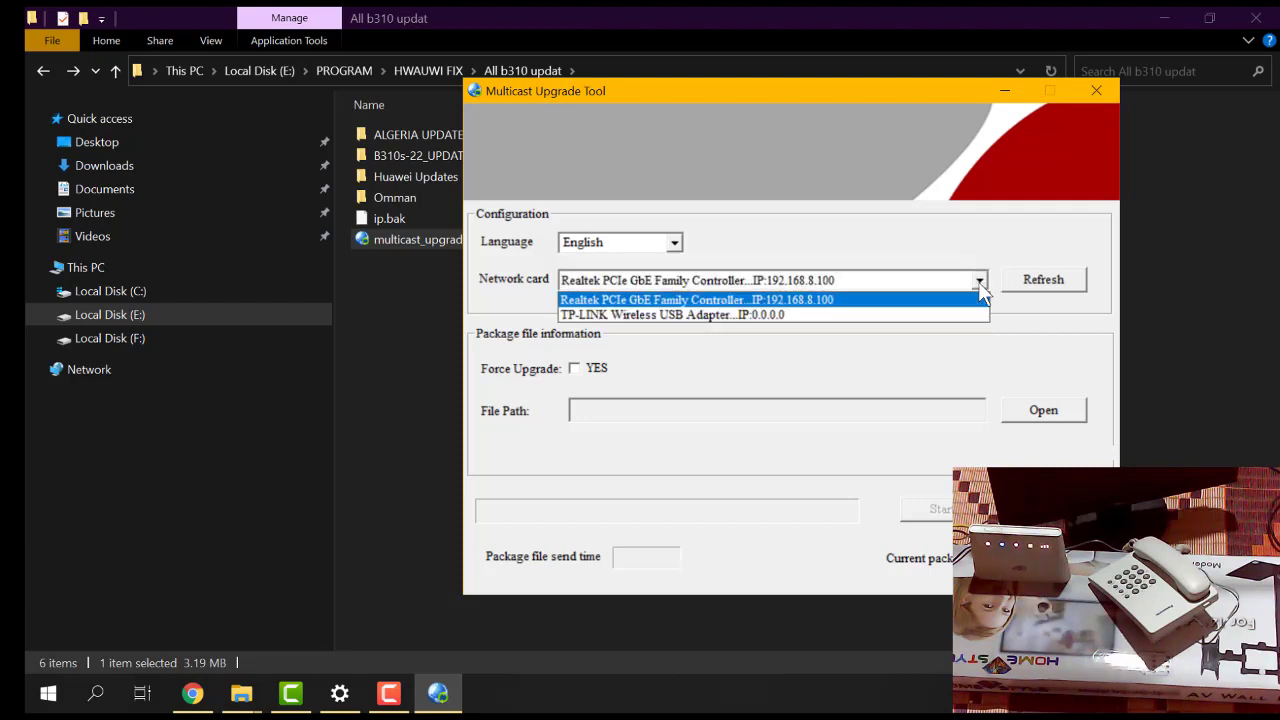
left_click(835, 316)
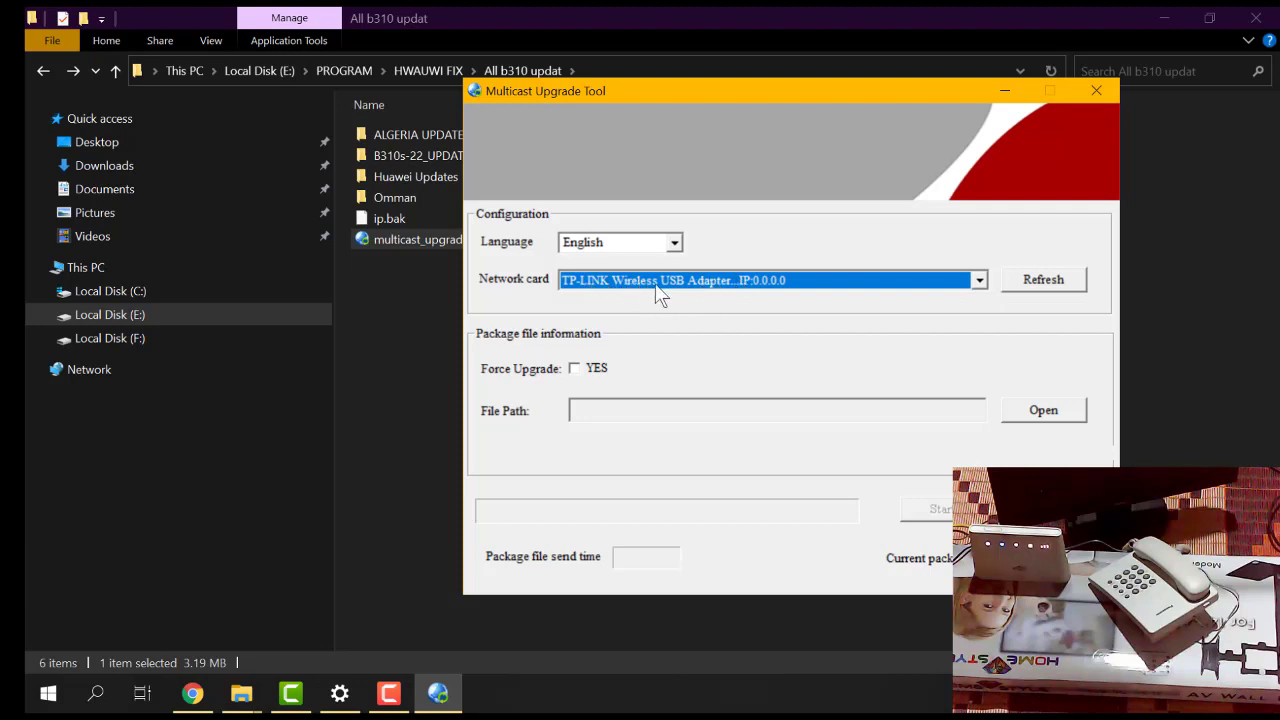
Select the Realtek PCIe GbE Family Controller as the network card and enable Force Upgrade
left_click(976, 286)
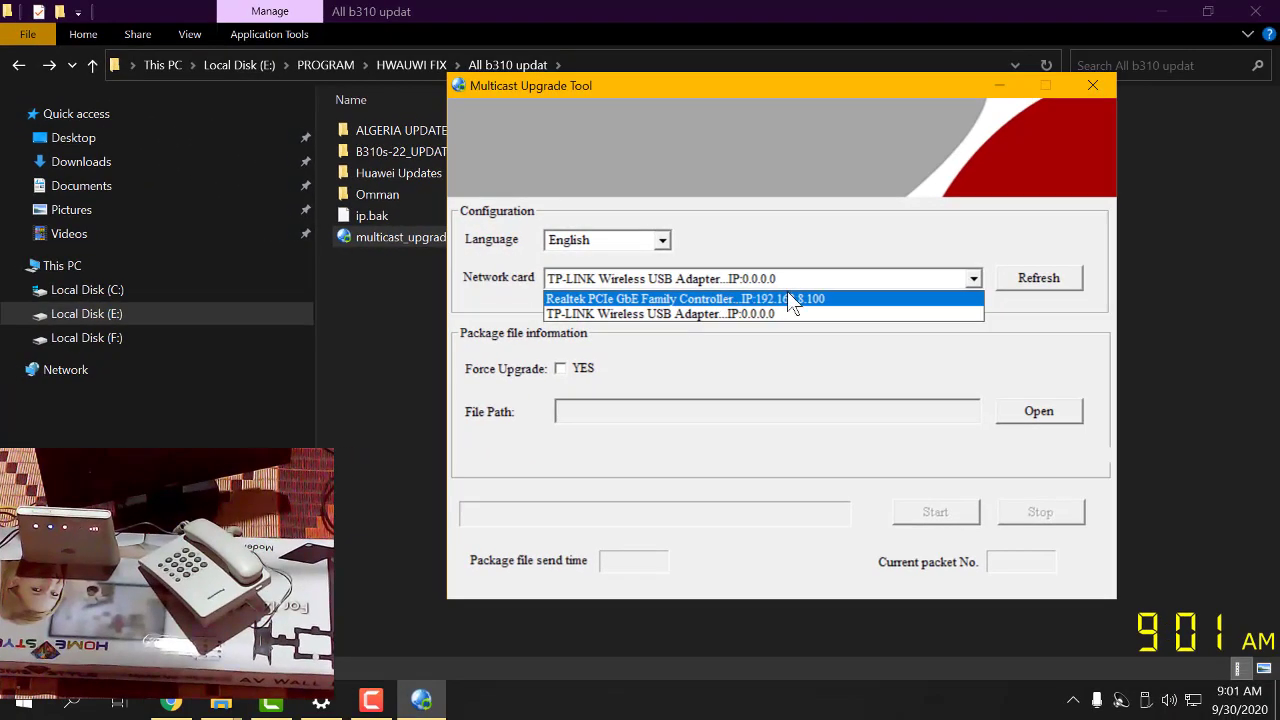
left_click(790, 299)
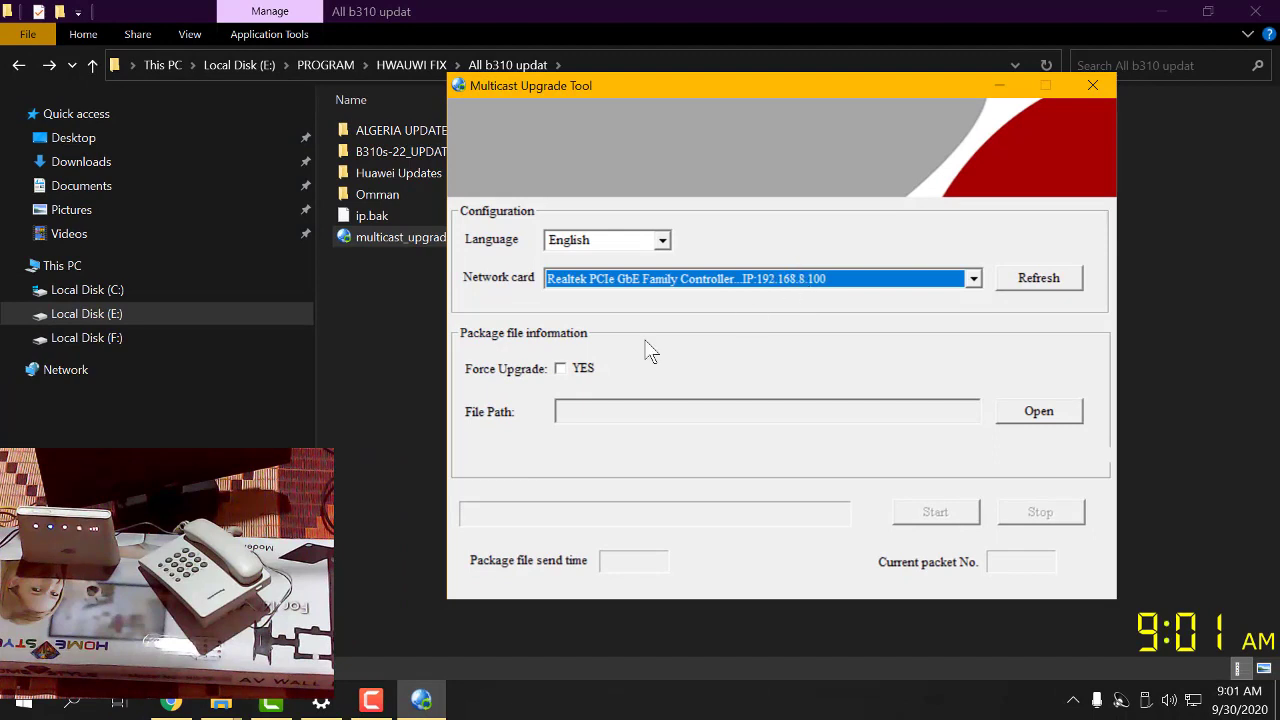
left_click(563, 369)
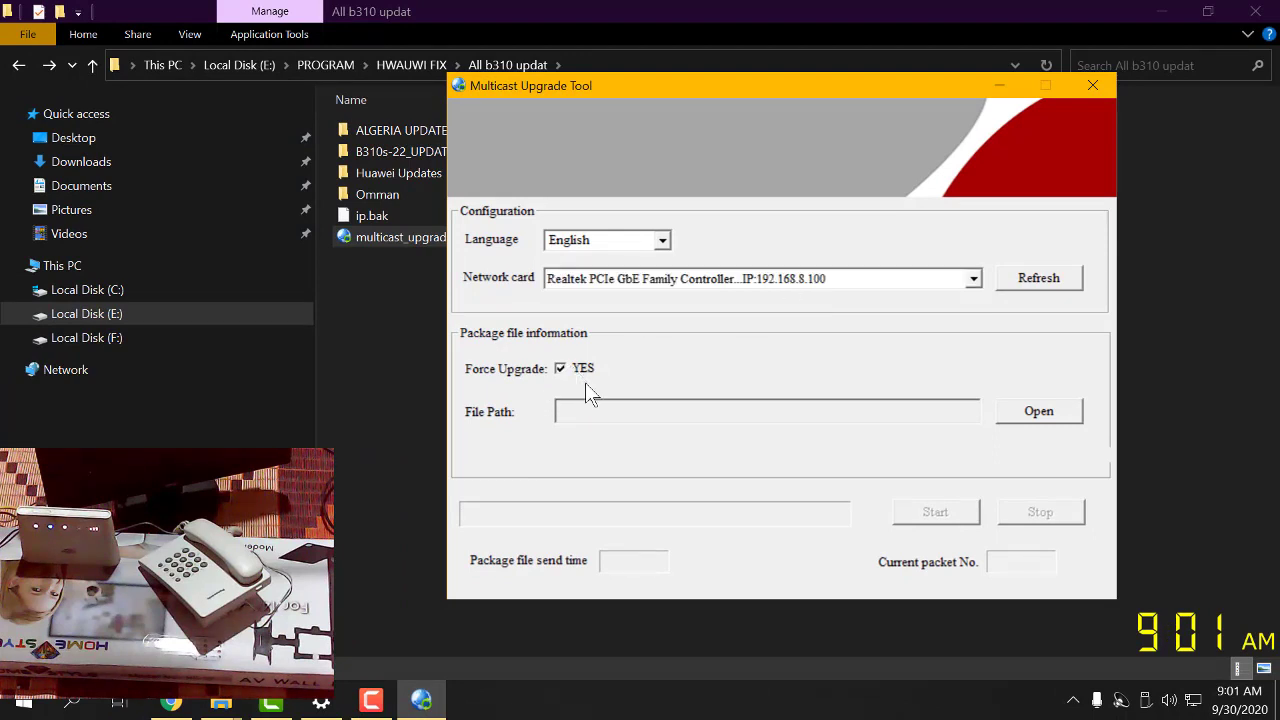
Load the upgrade file B310s-22_UPDATE_21.329.01.00.00.BIN from E:\PROGRAM\HWAUWI FIX\All b310 updat\Huawei Updates
left_click(1032, 411)
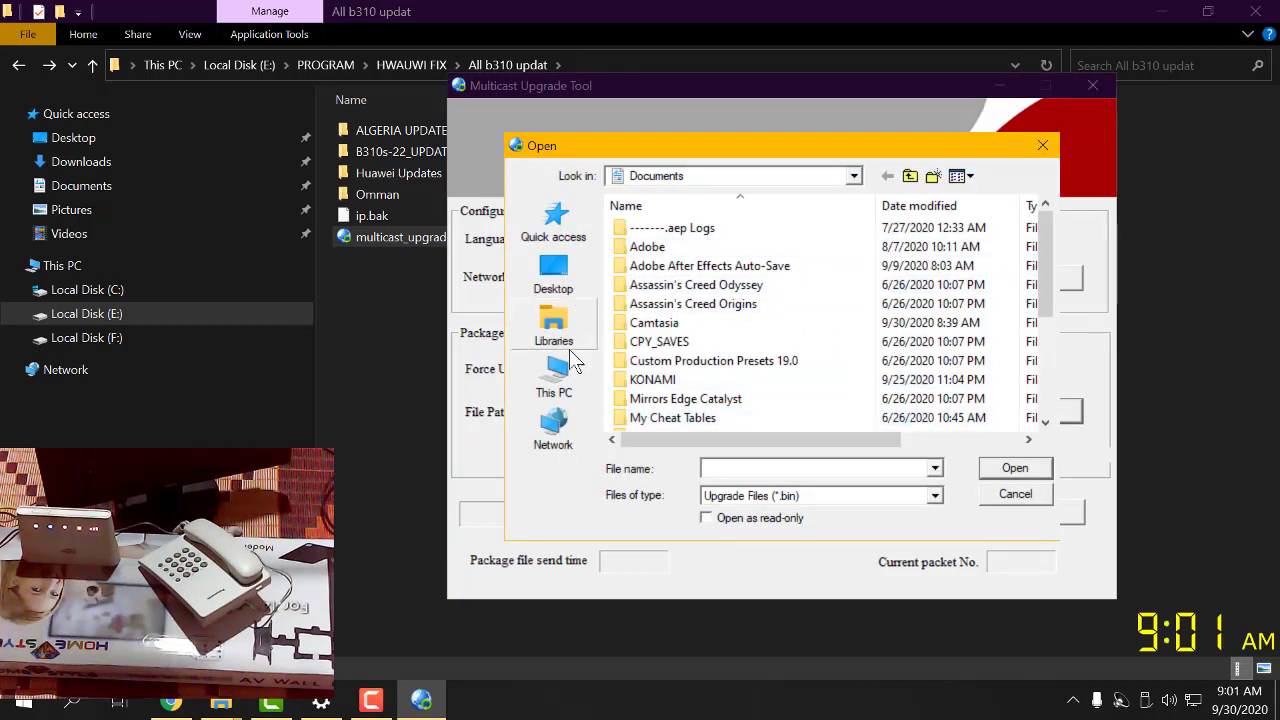
left_click(560, 380)
left_click(735, 305)
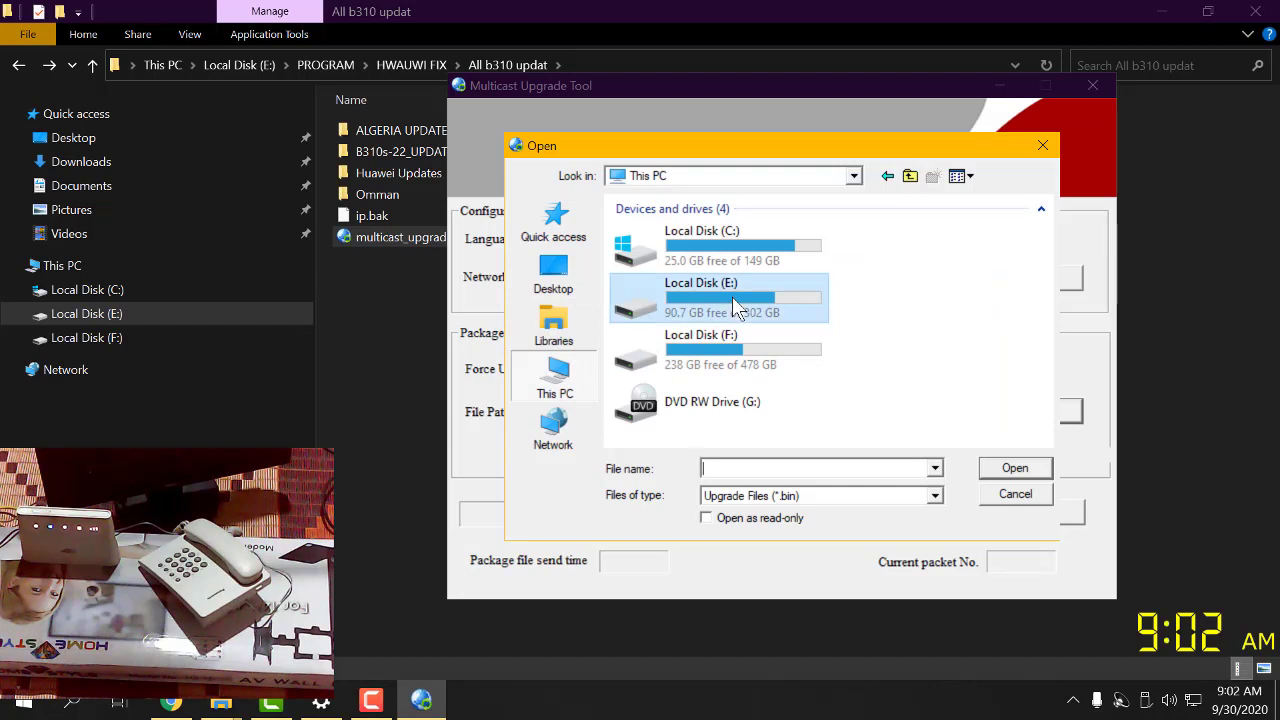
double_click(732, 301)
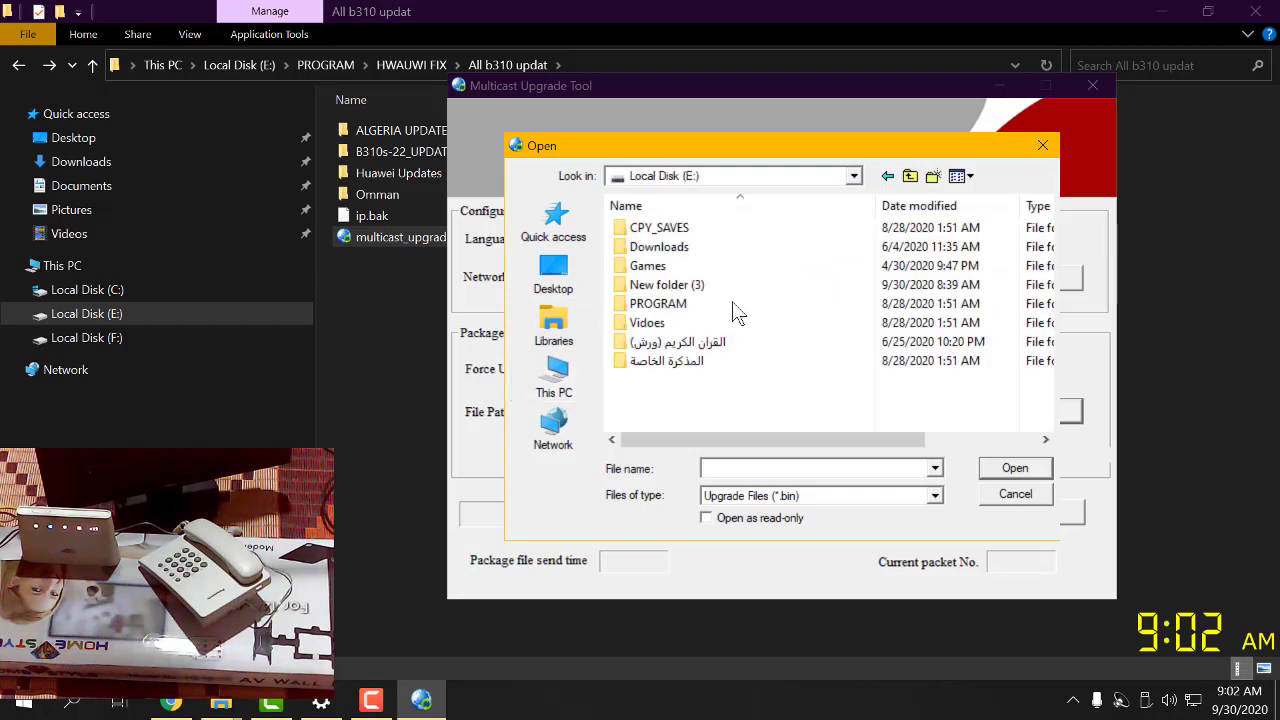
double_click(676, 308)
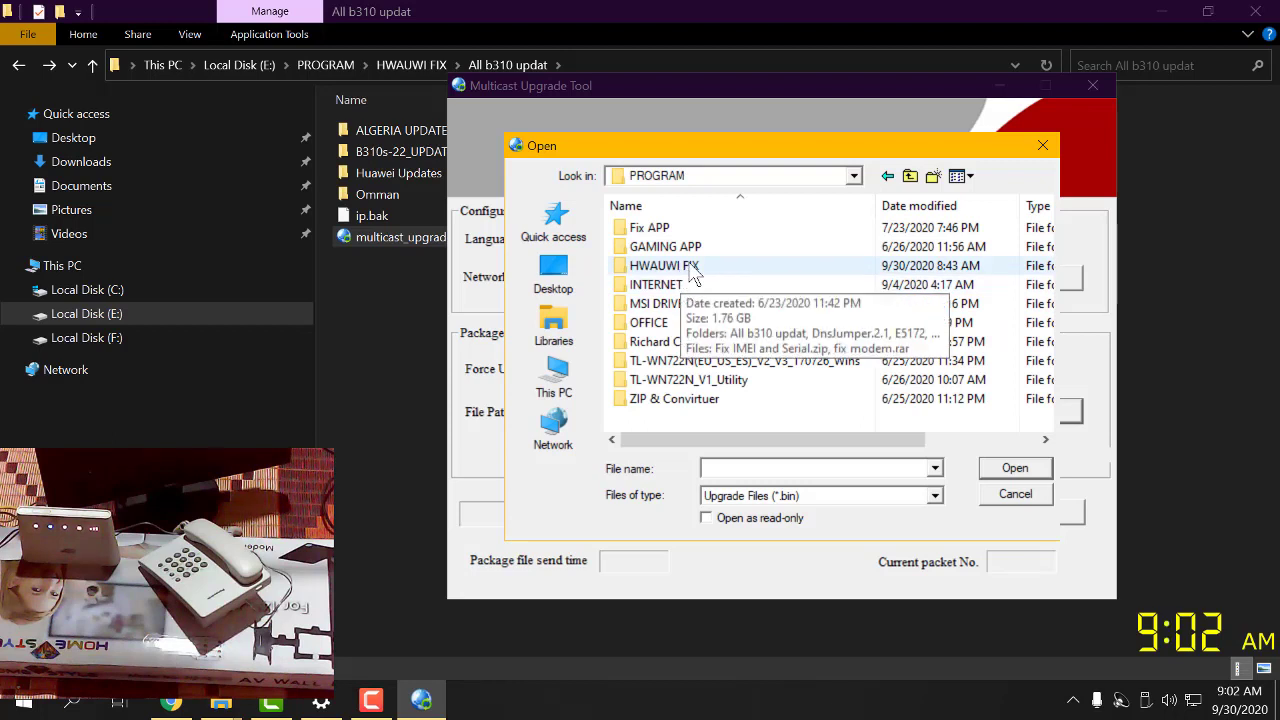
double_click(692, 267)
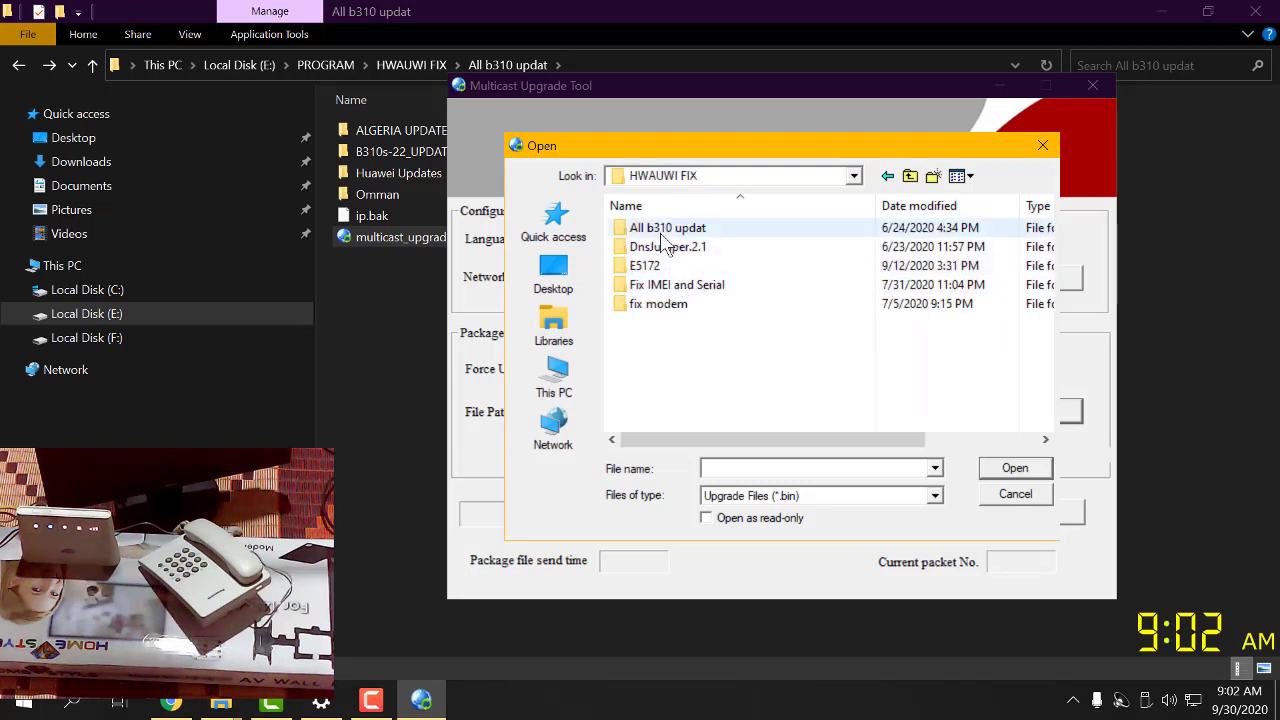
double_click(662, 236)
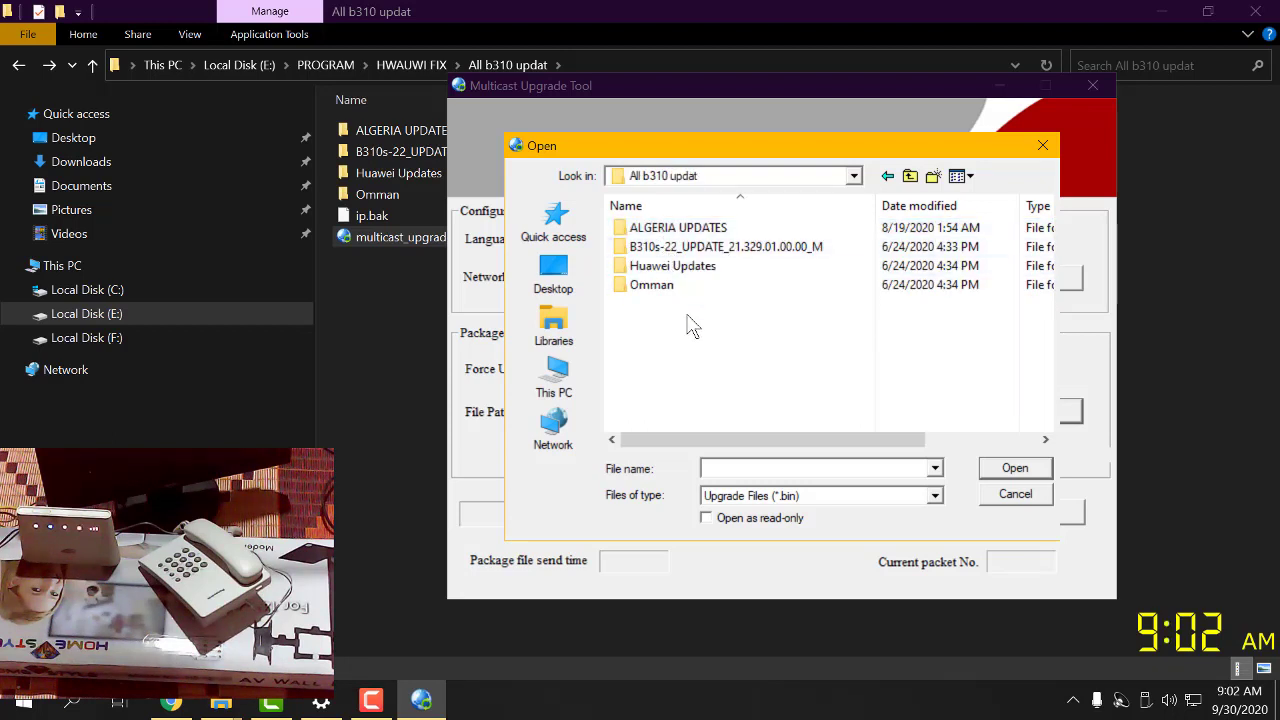
double_click(672, 267)
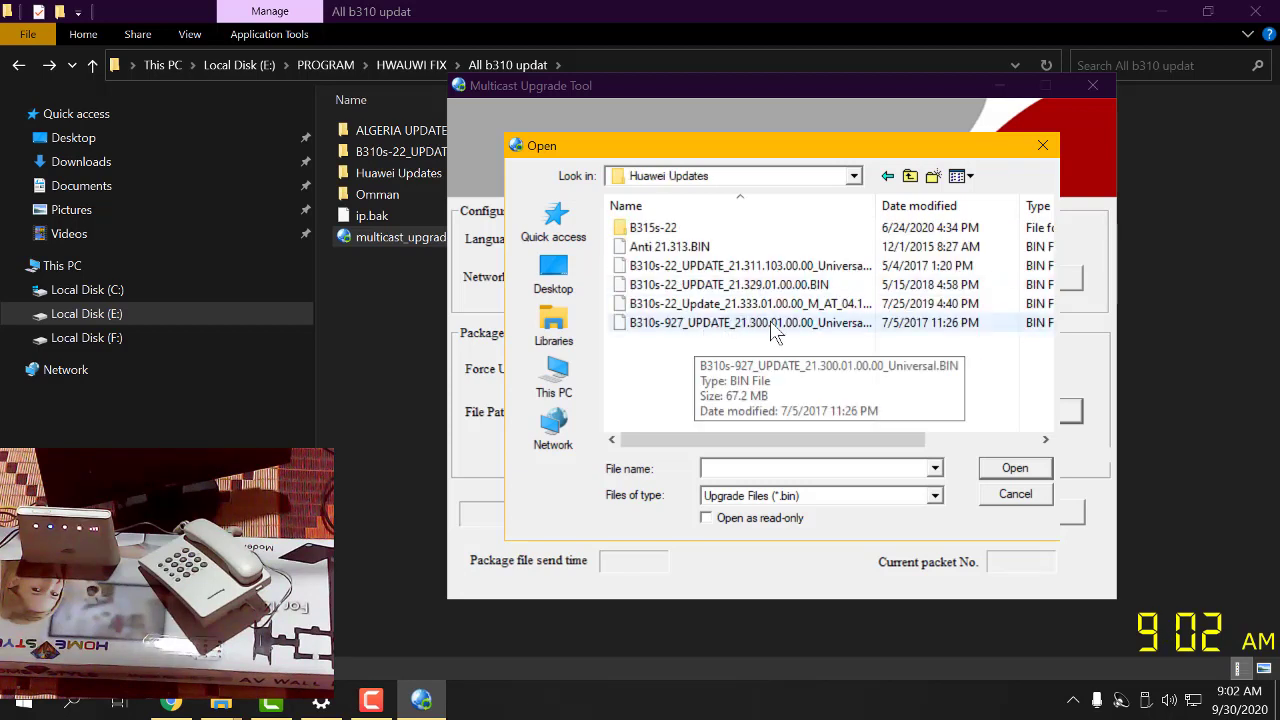
double_click(745, 285)
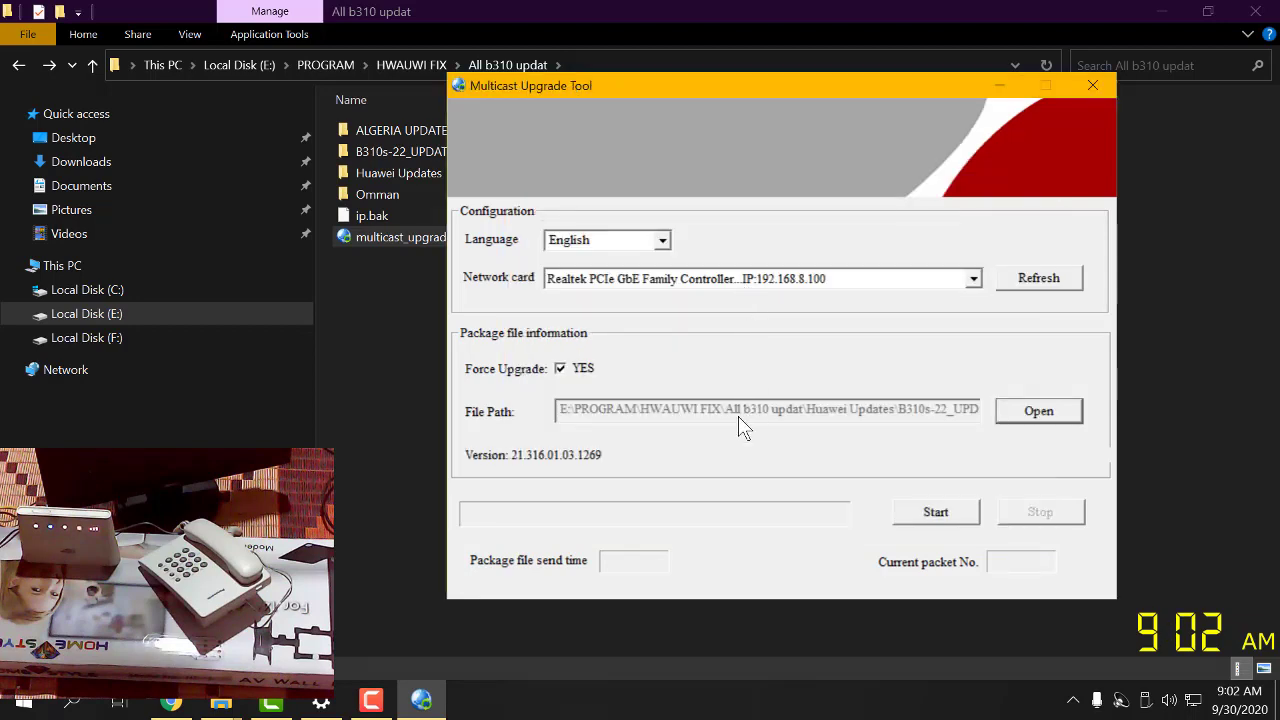
Start sending the upgrade package, allow the tool through Windows Defender Firewall on private networks, and stop the transfer
left_click(940, 515)
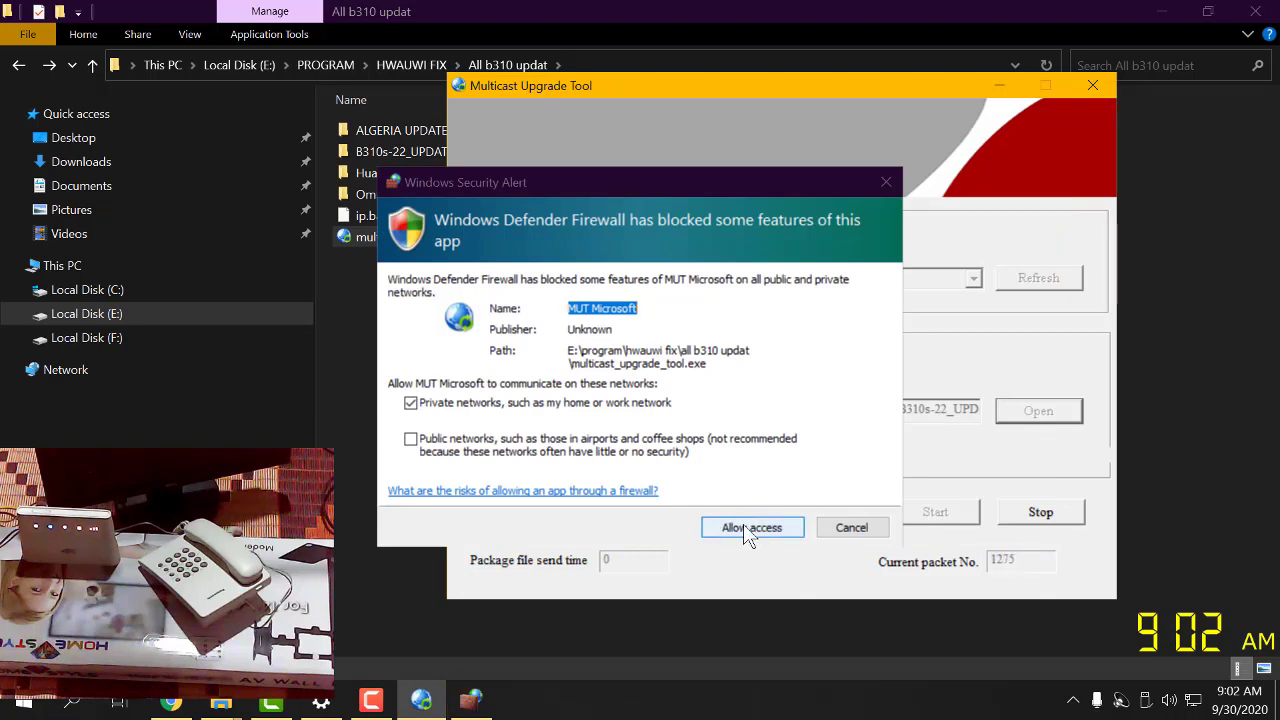
left_click(750, 530)
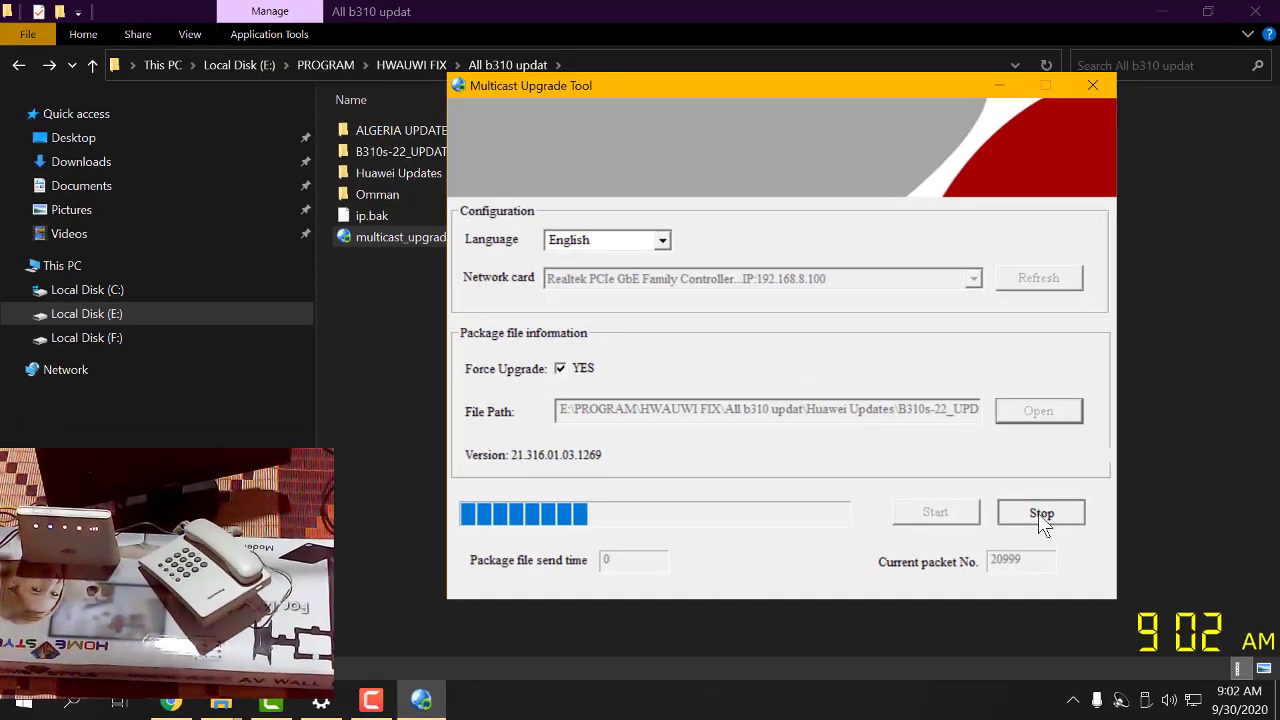
left_click(1039, 513)
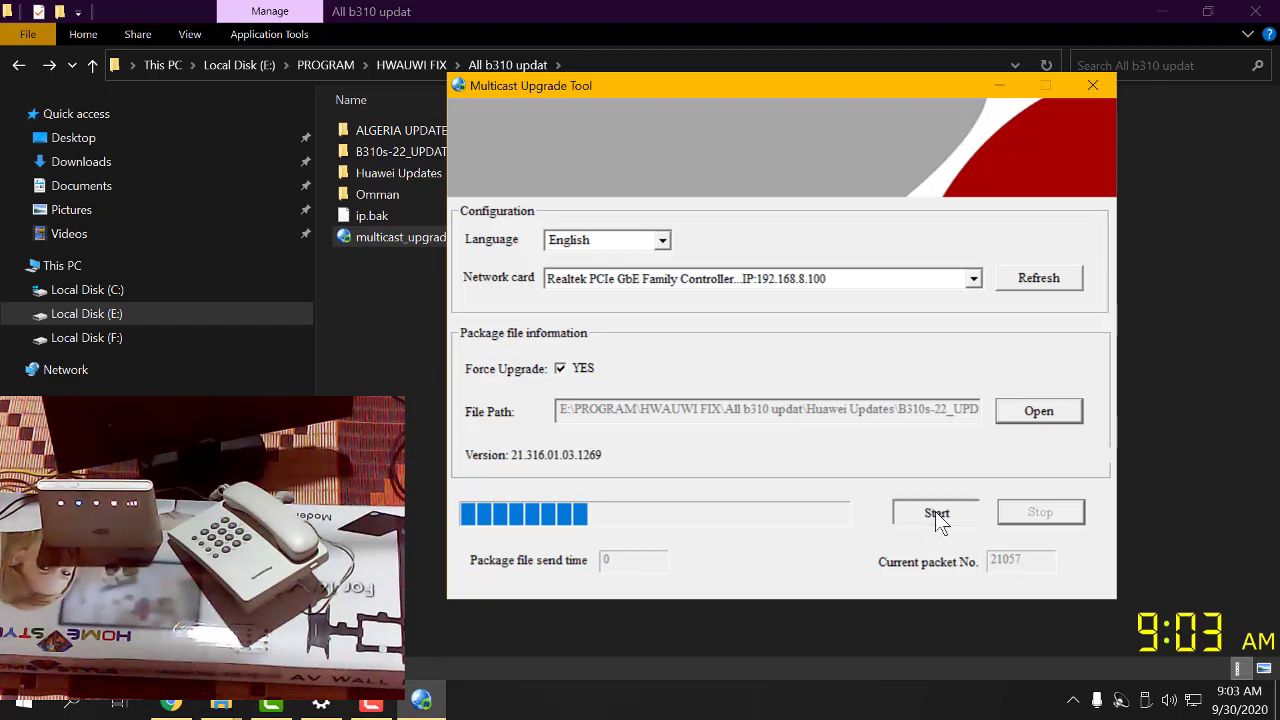
Send the upgrade package to the router again, then stop the transfer and close the Multicast Upgrade Tool
left_click(935, 512)
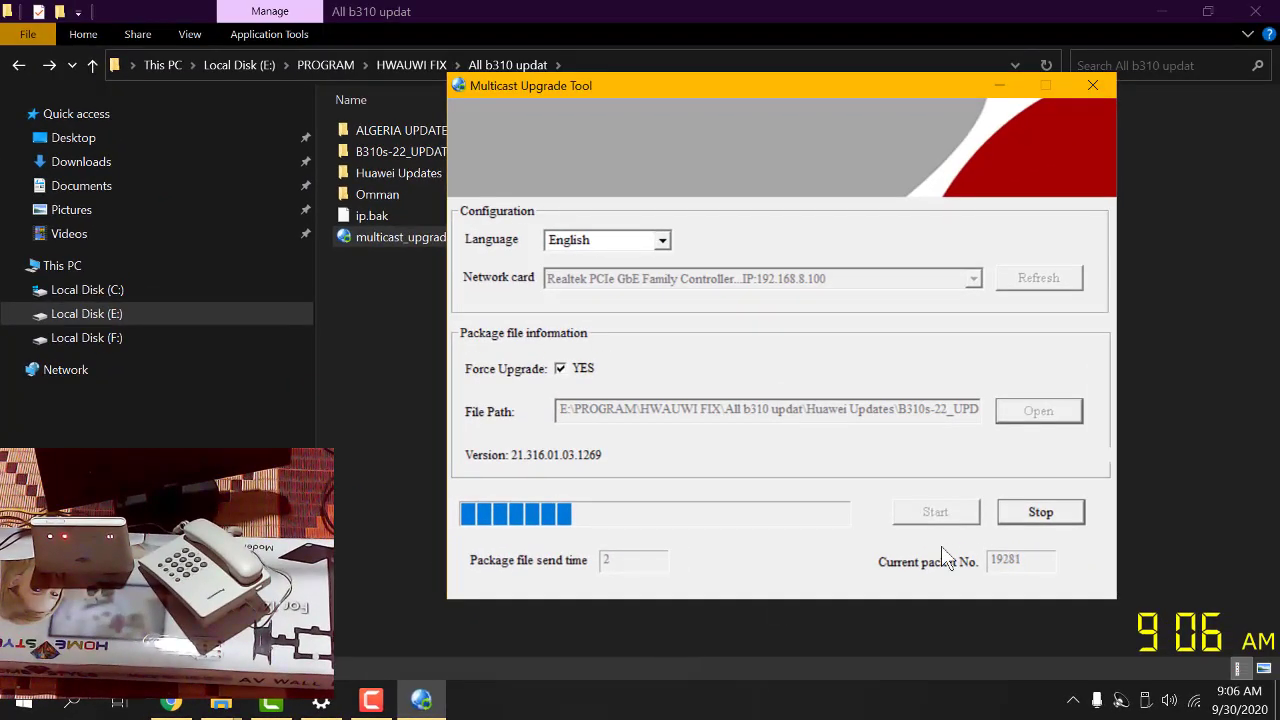
left_click(1063, 514)
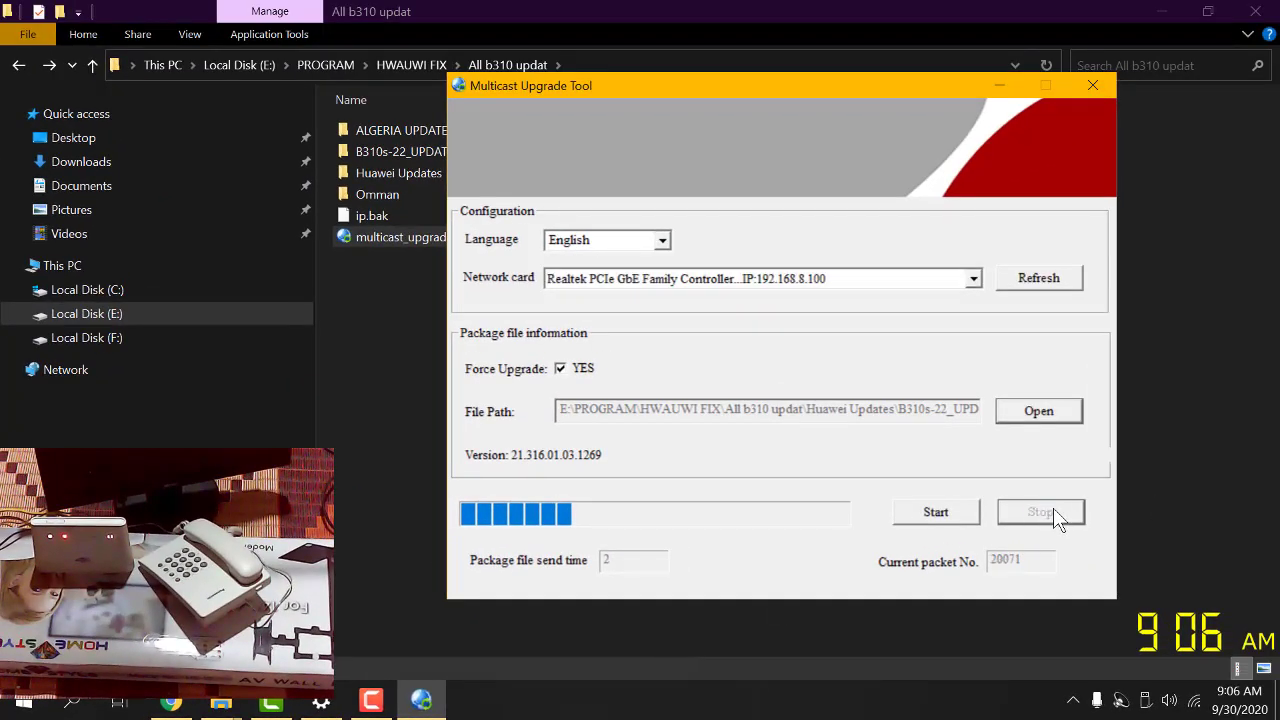
left_click(1093, 88)
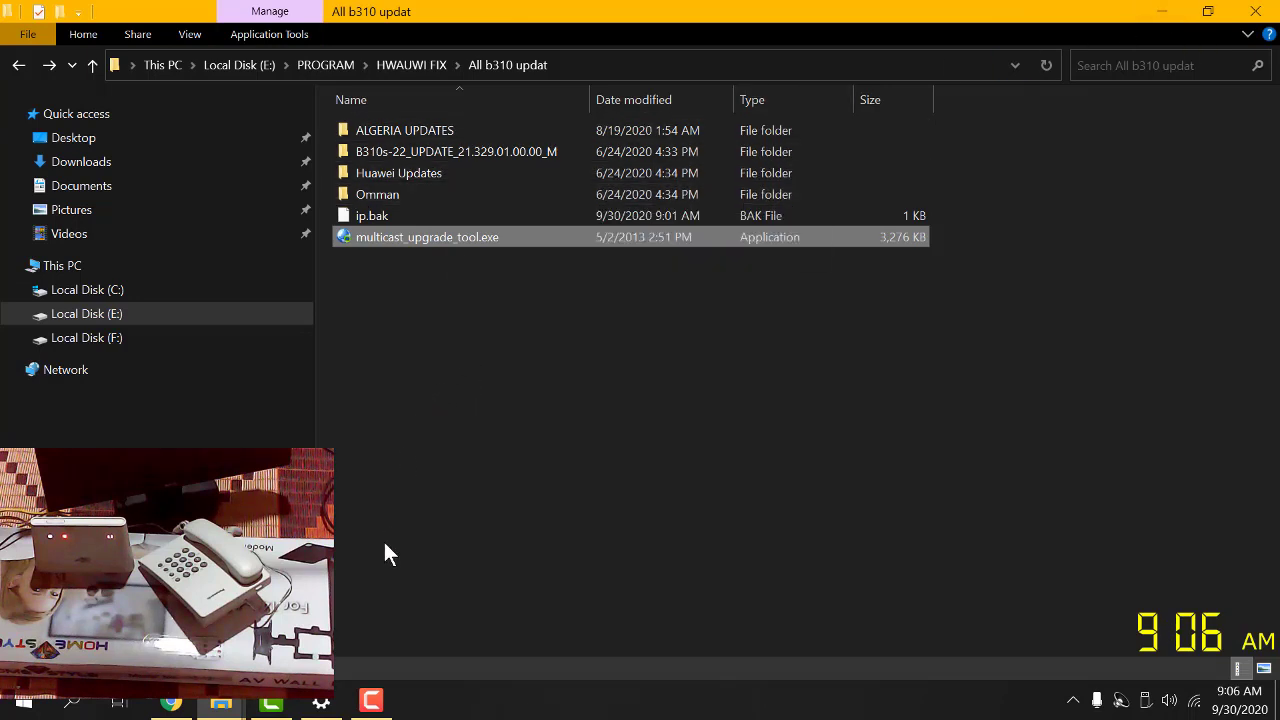
Look through the nested fix modem folders in HWAUWI FIX and the files in the B310s-927 folder
mouse_move(268, 708)
mouse_move(313, 705)
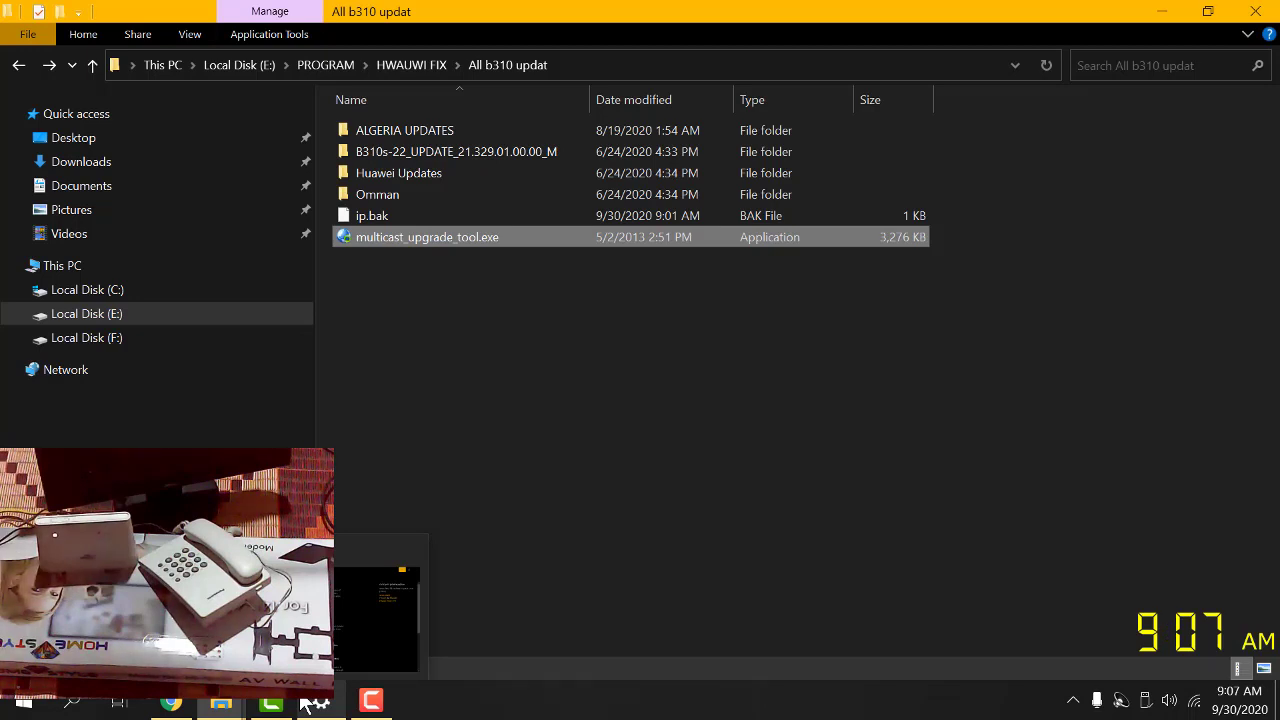
left_click(12, 65)
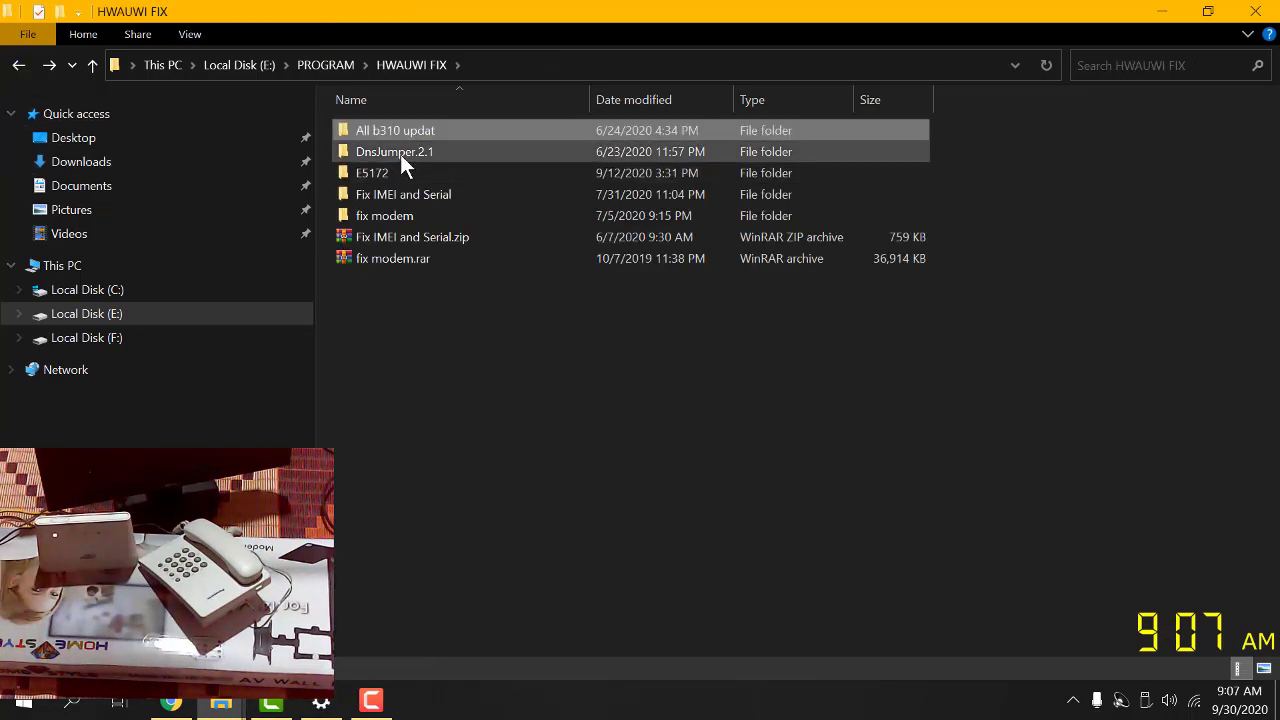
double_click(449, 214)
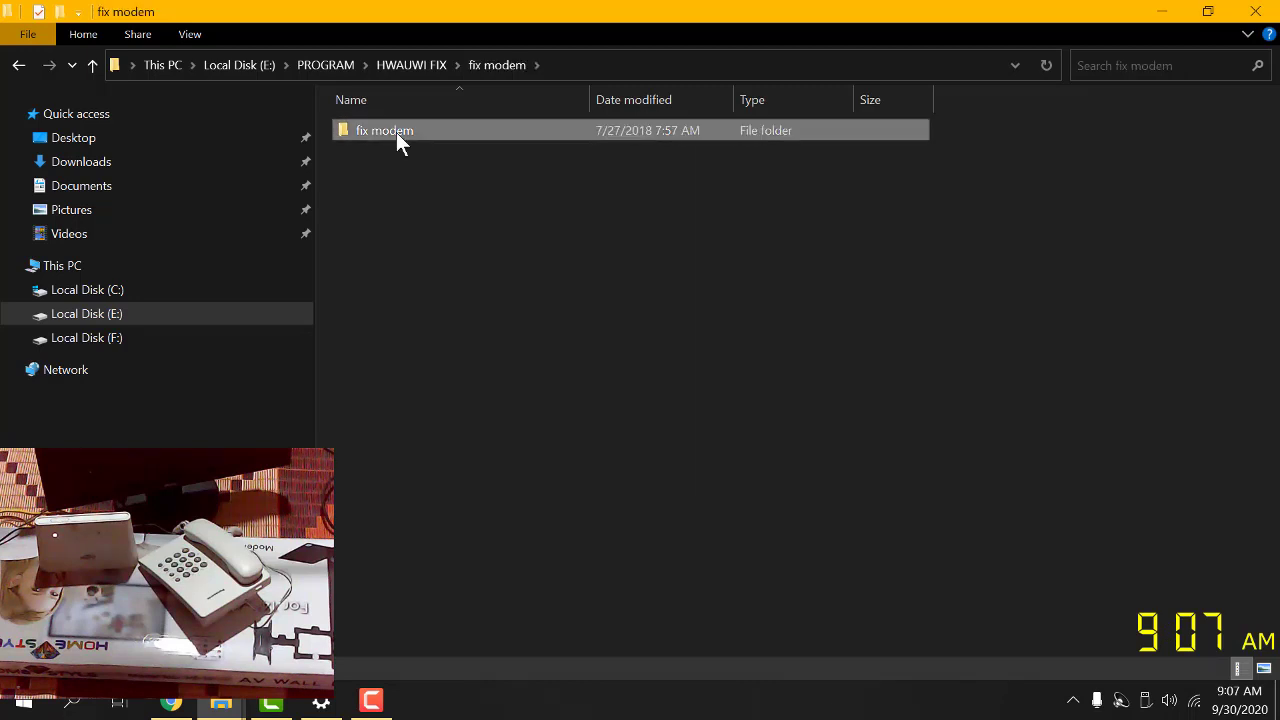
double_click(396, 132)
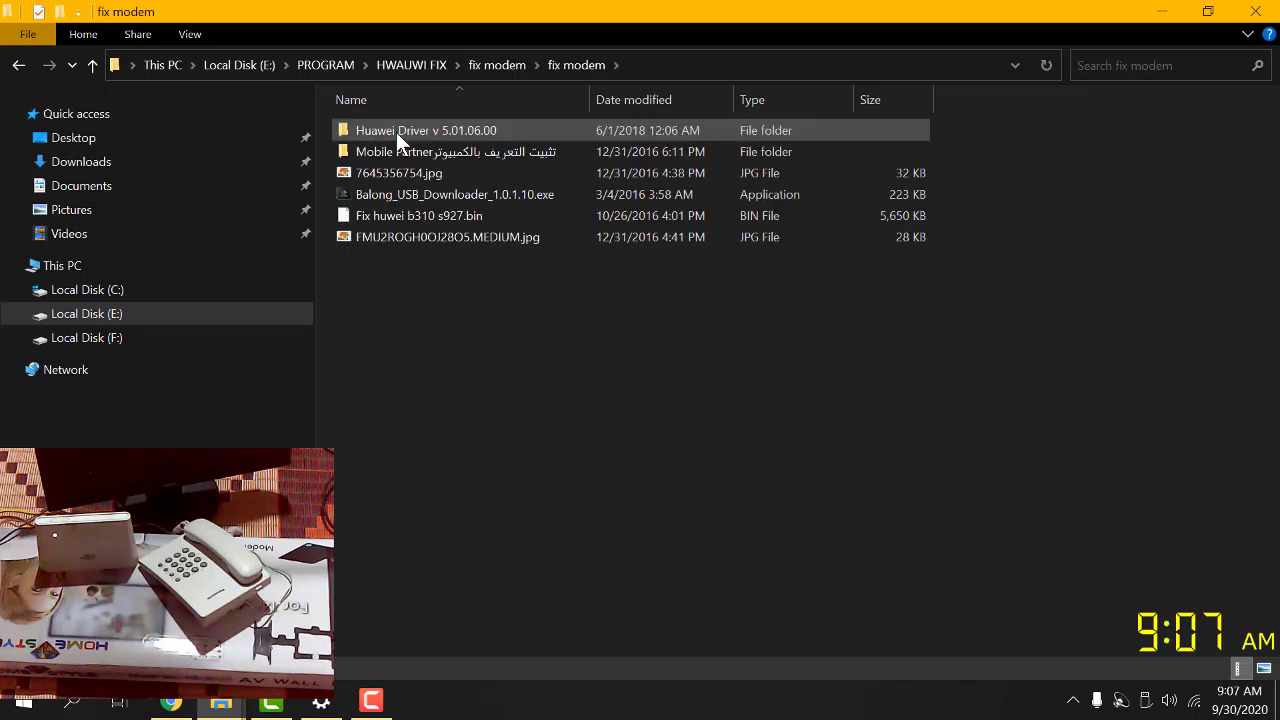
left_click(19, 64)
left_click(19, 64)
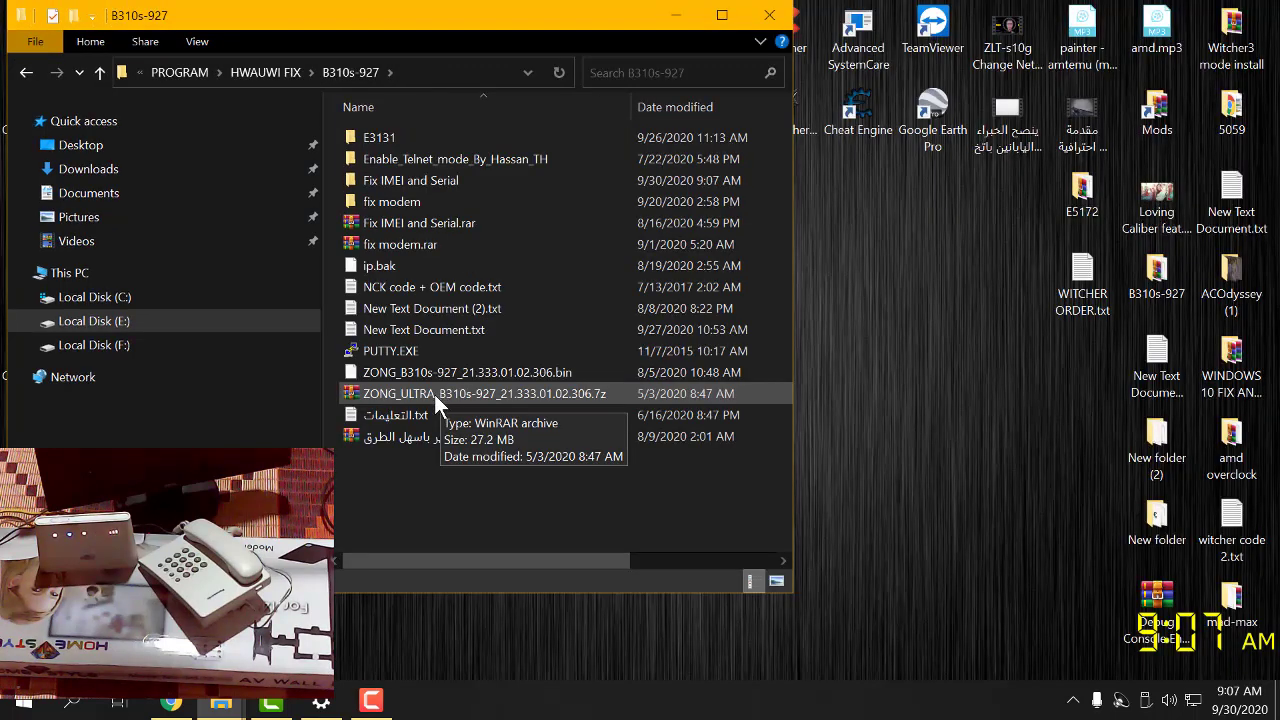
double_click(415, 345)
Switch to Chrome, reload the router's web page, and open it again at the address 192.168.8.1
left_click(170, 704)
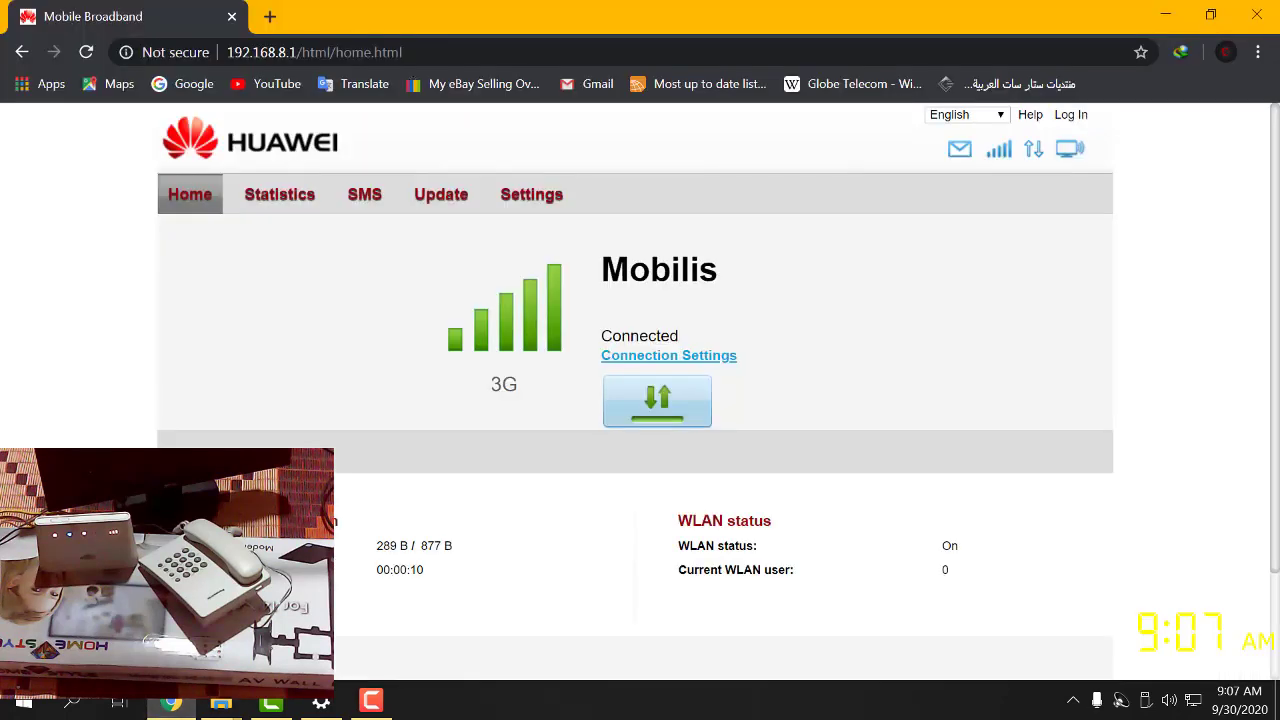
left_click(86, 52)
left_click(372, 47)
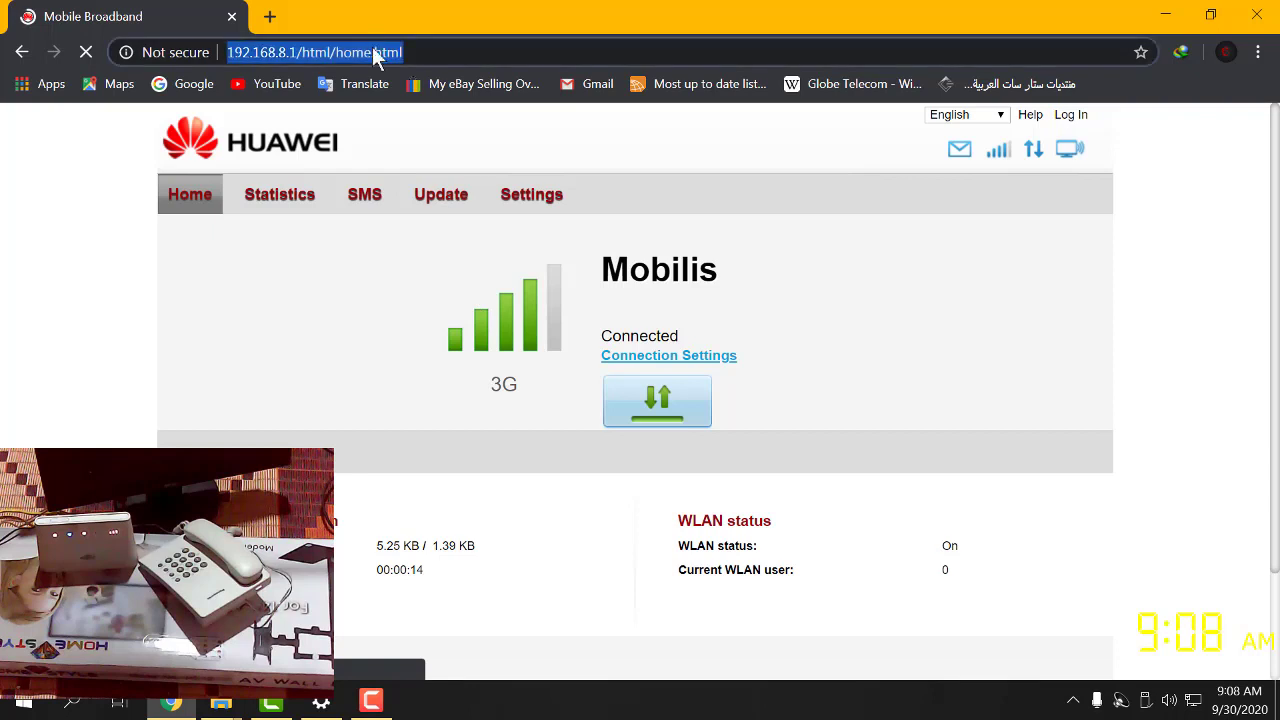
left_click(372, 47)
left_click(372, 47)
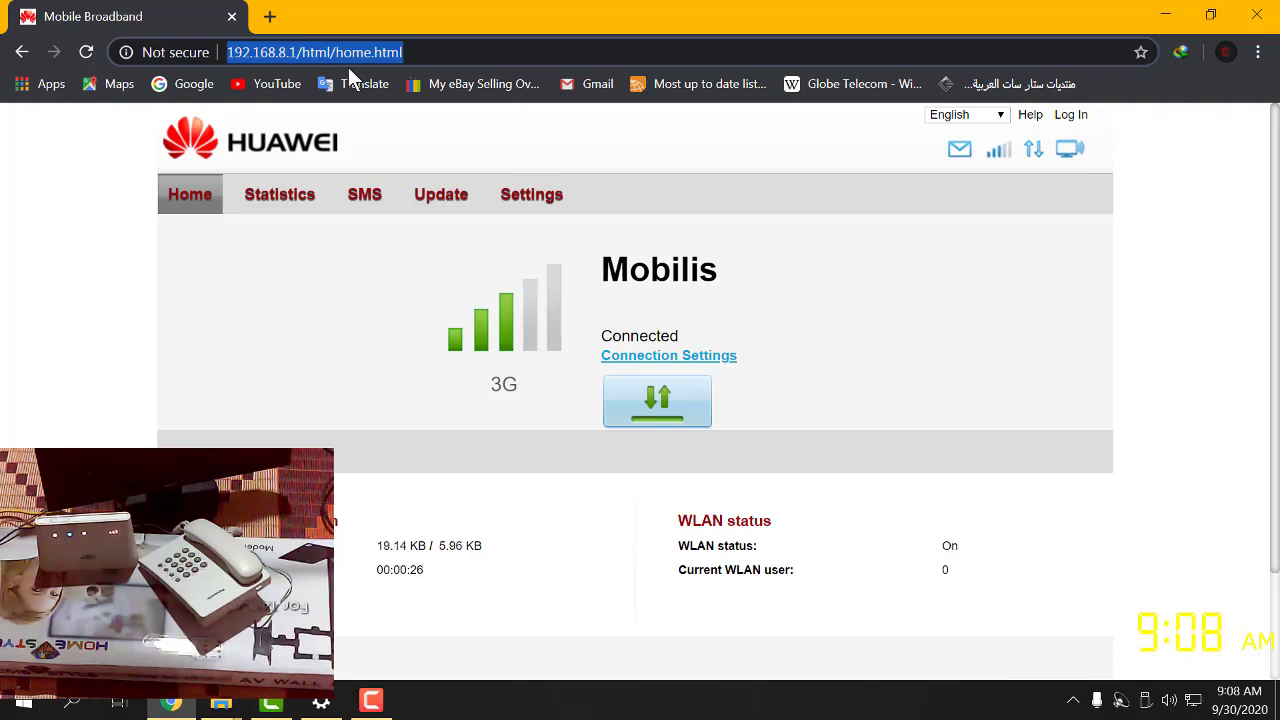
type("1")
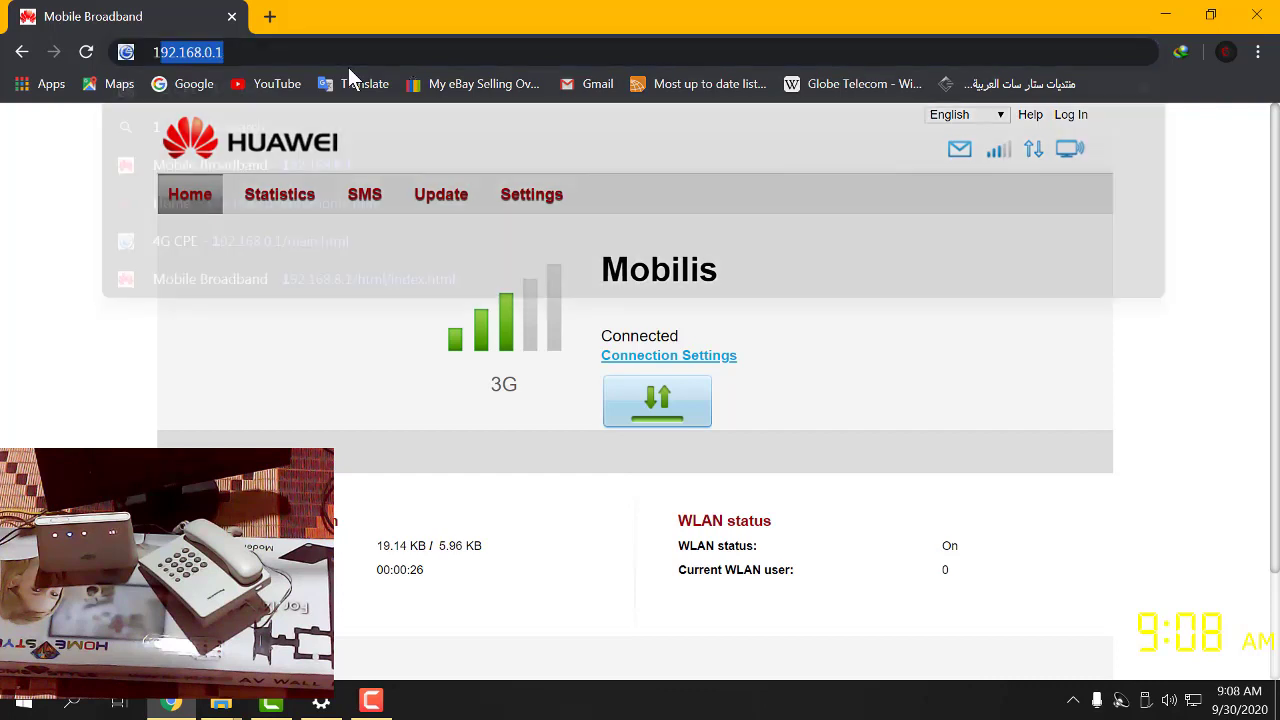
type("9")
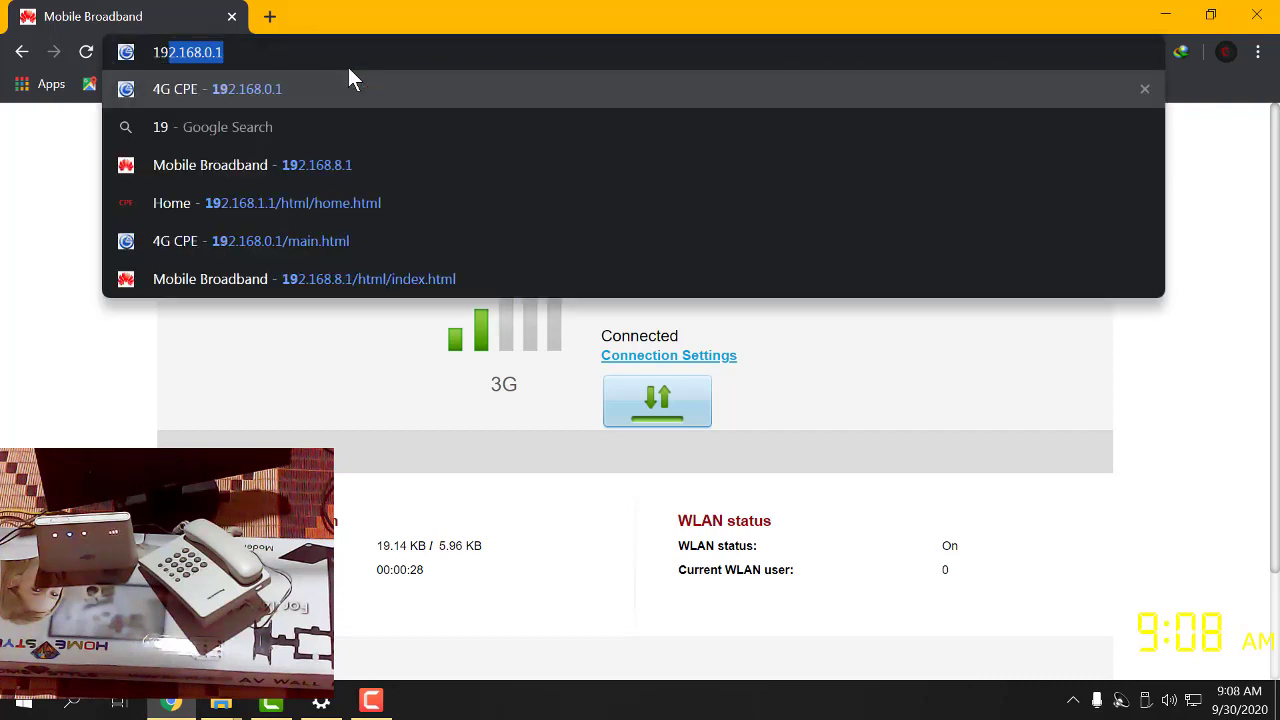
type("2.168.8.")
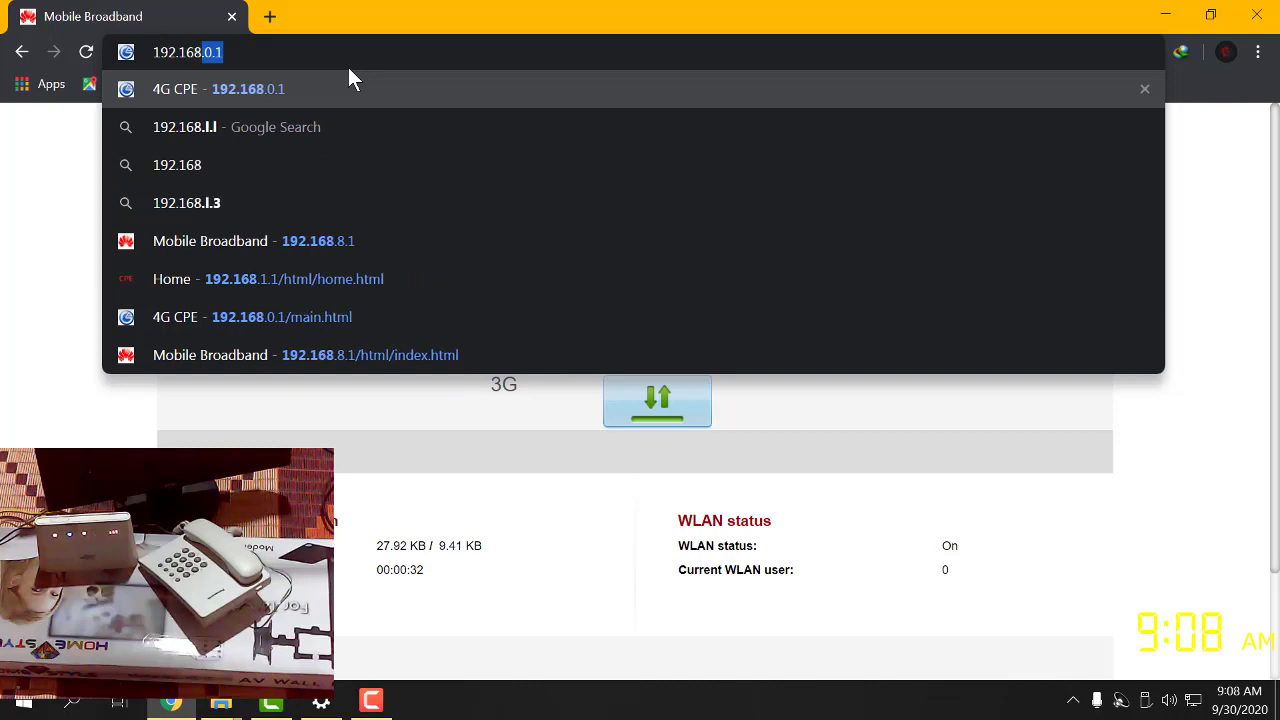
type("1")
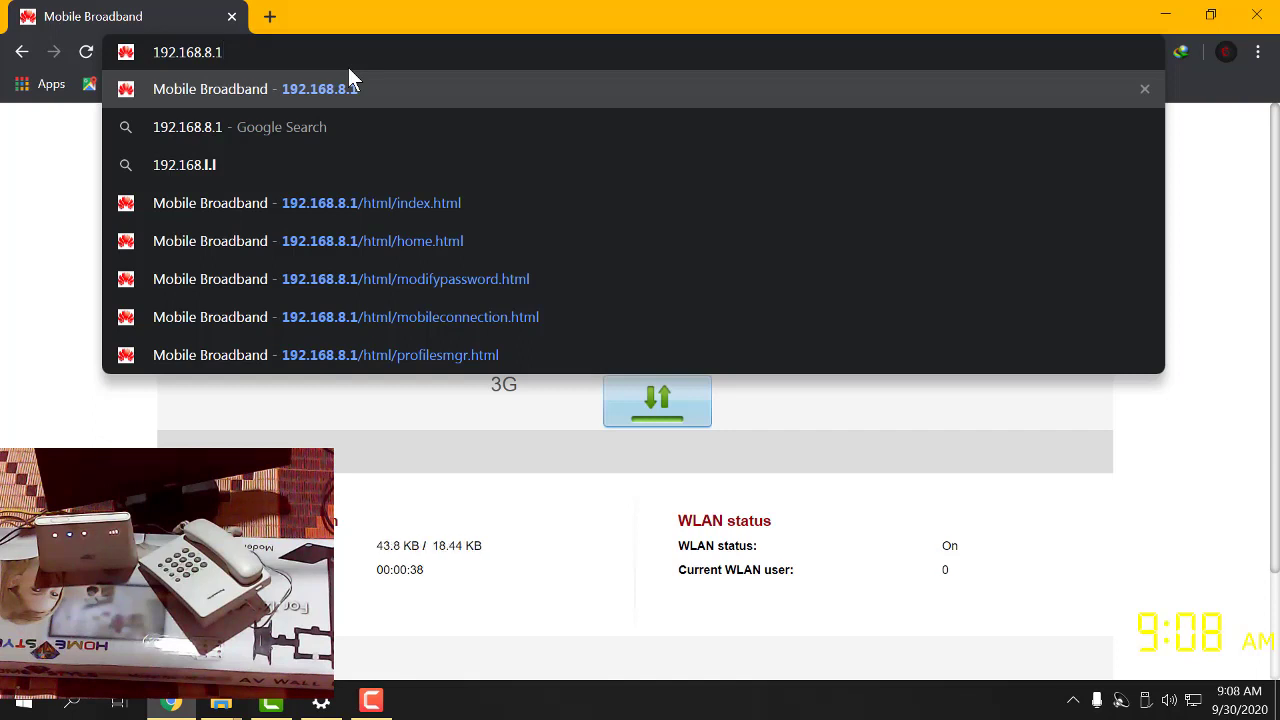
key("Return")
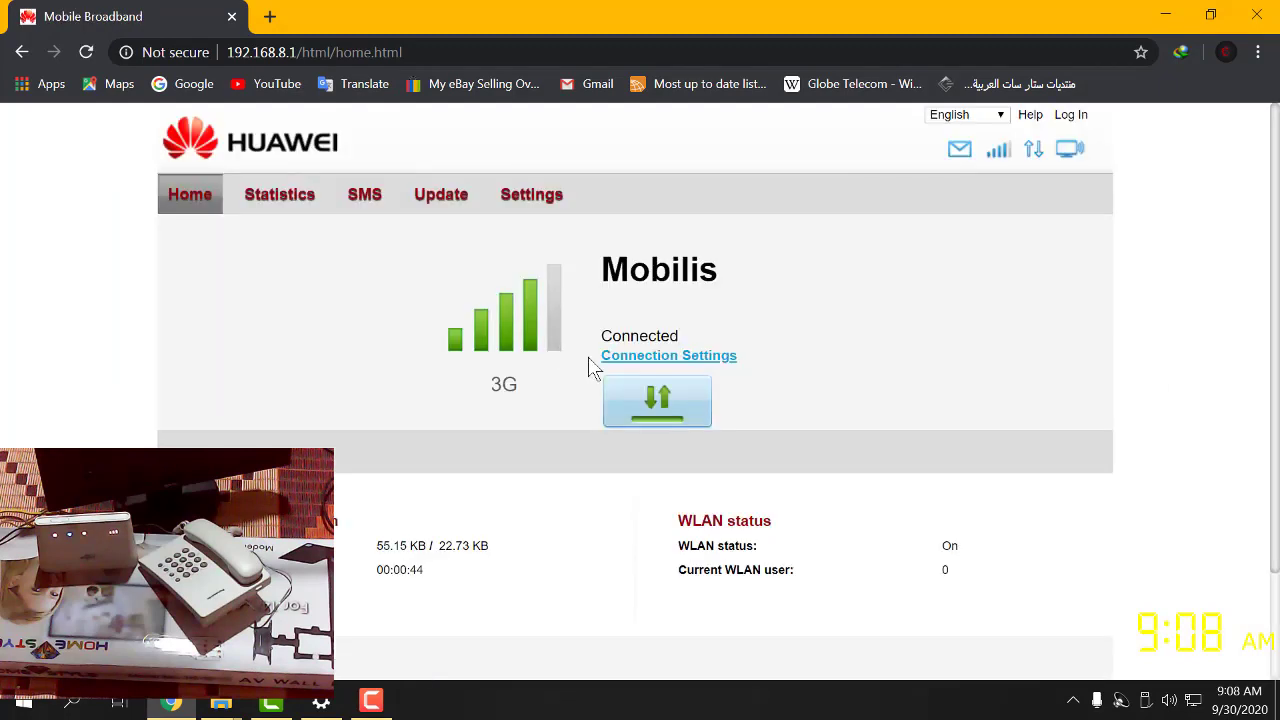
Log in to the router's connection settings with the saved password, dismiss Chrome's password warning, and minimize the browser
left_click(626, 360)
left_click(578, 382)
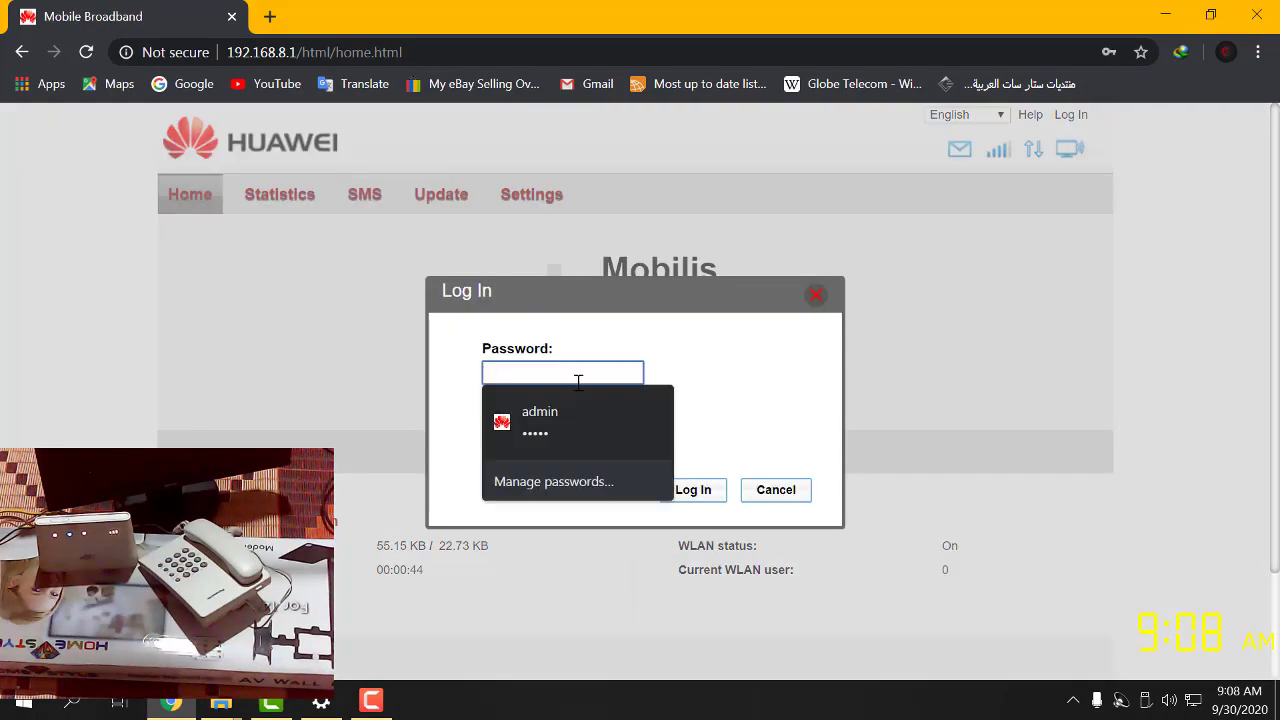
left_click(560, 412)
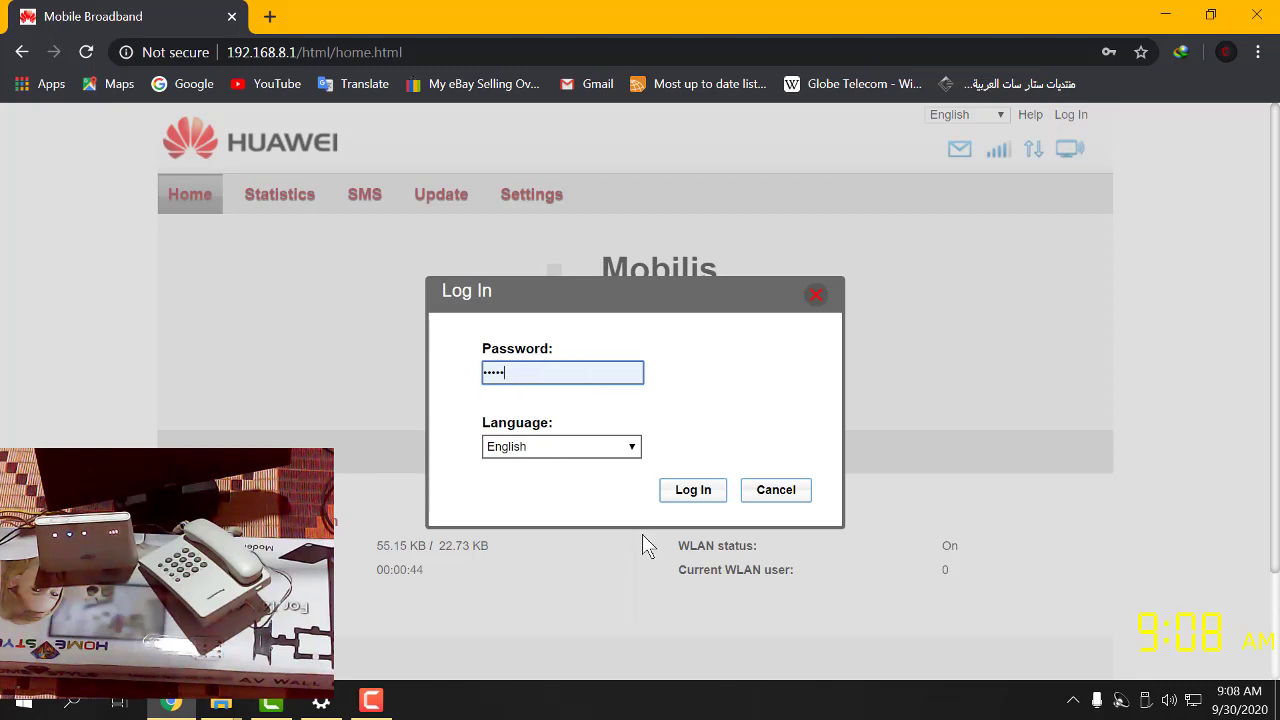
left_click(705, 490)
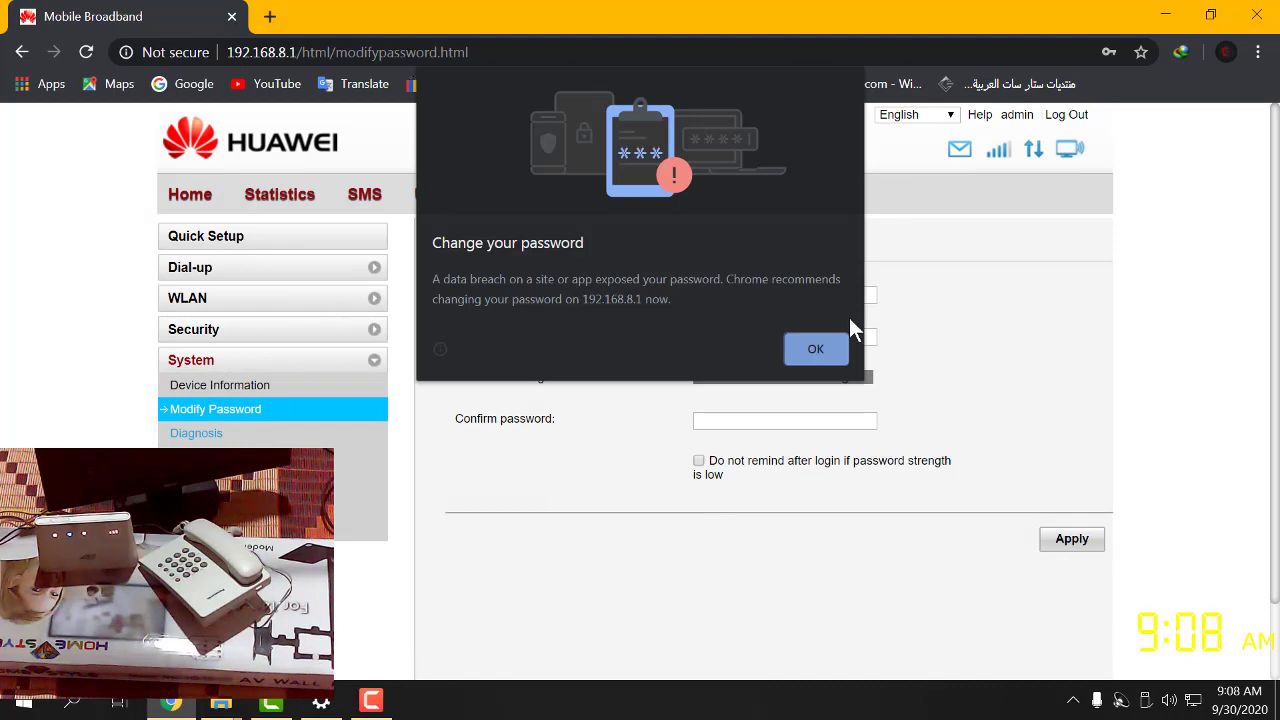
left_click(827, 349)
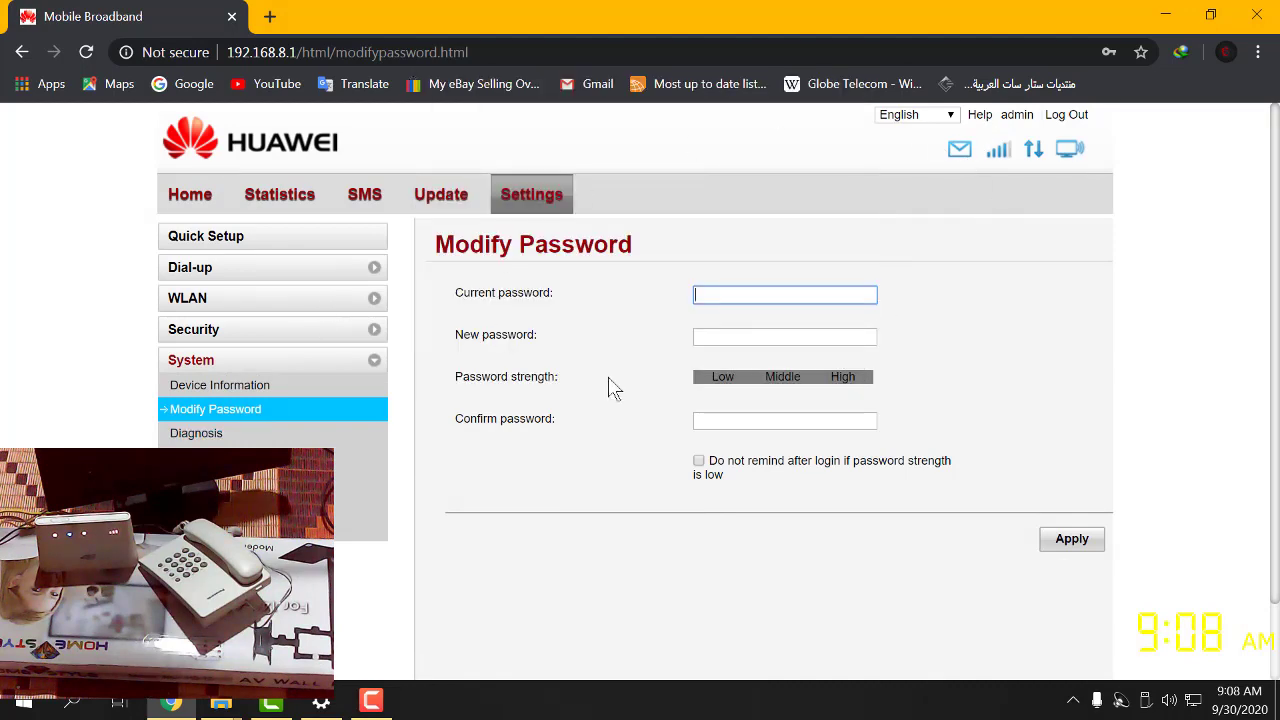
left_click(1165, 15)
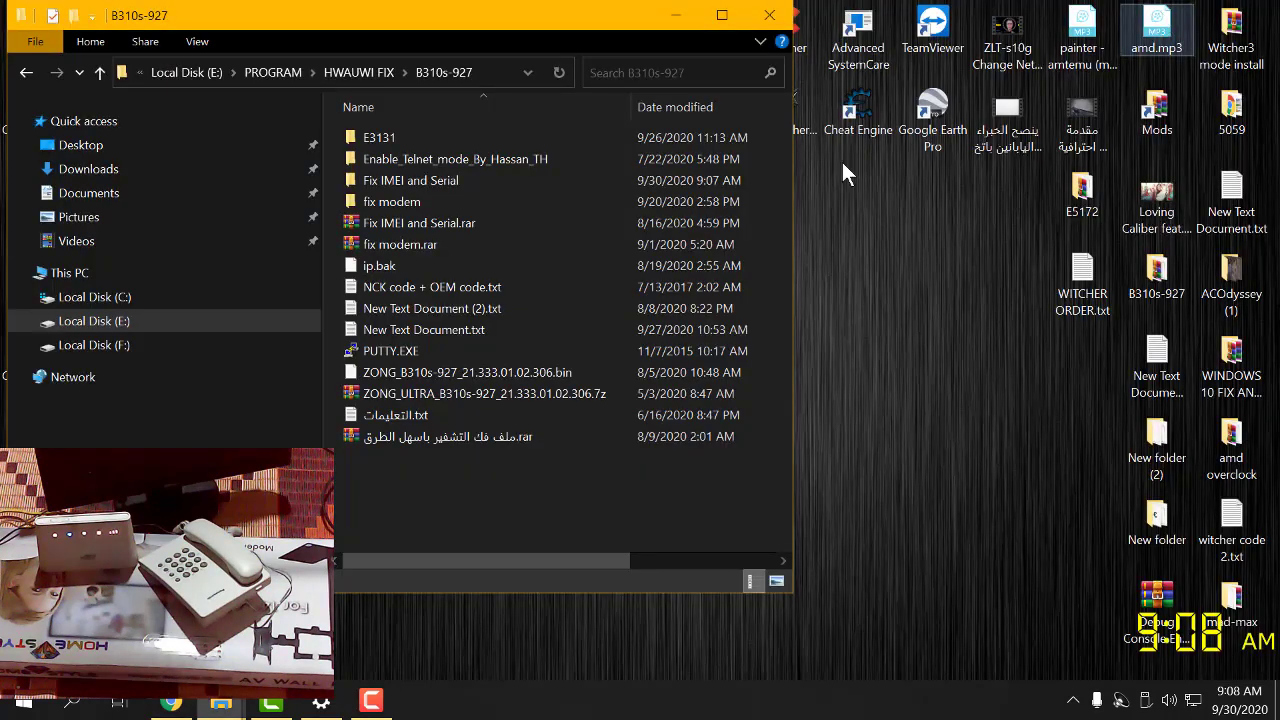
Run the Telnet-enabling .cmd script from its subfolder in B310s-927 three times, closing the console after each run
left_click(187, 705)
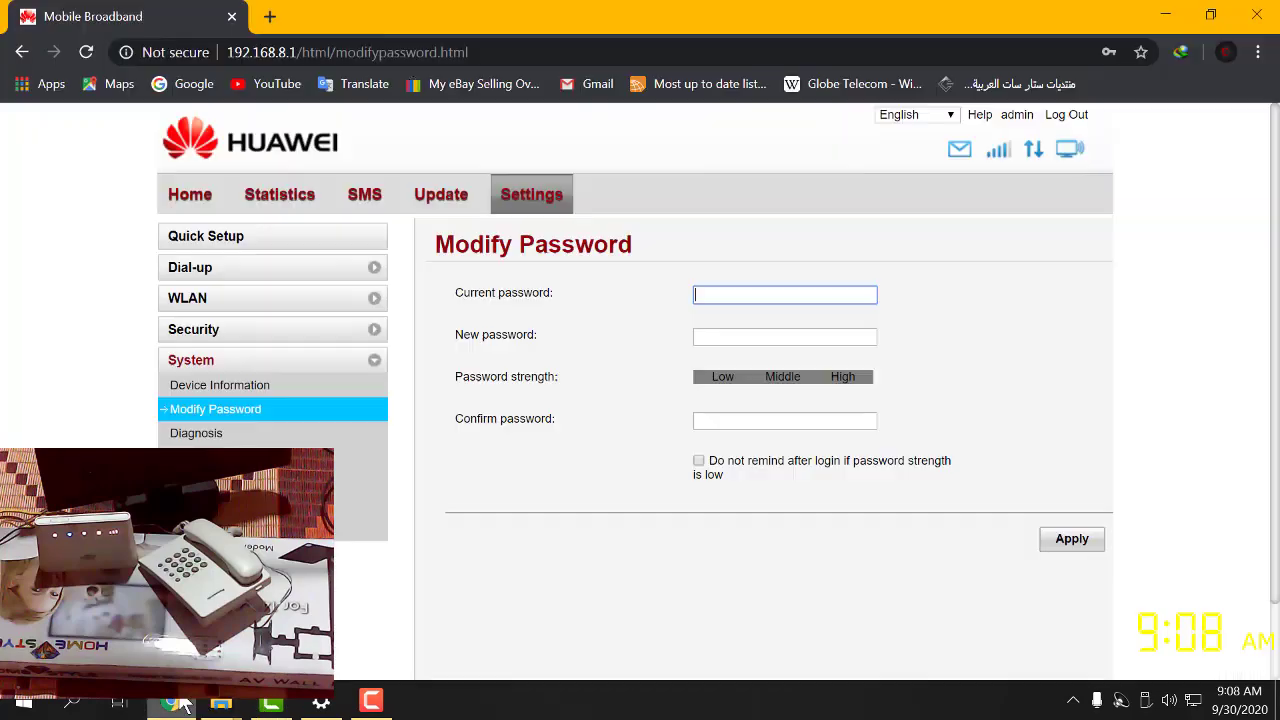
left_click(1175, 15)
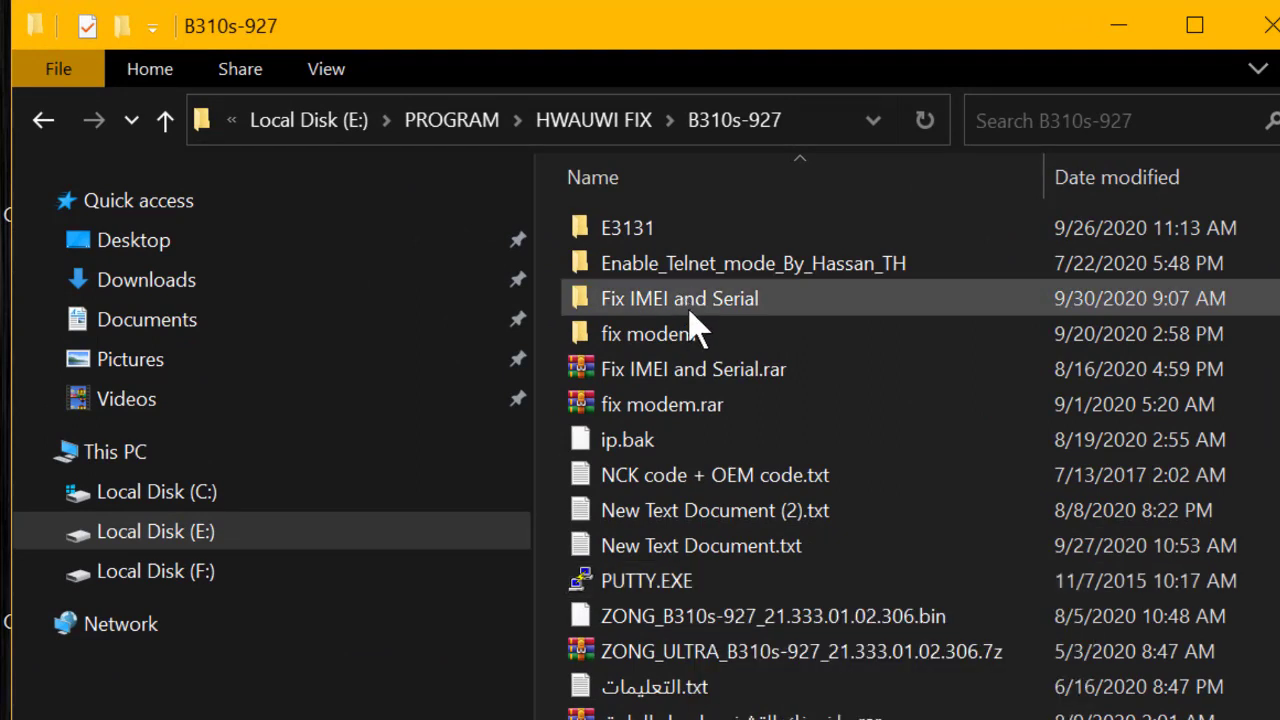
double_click(720, 270)
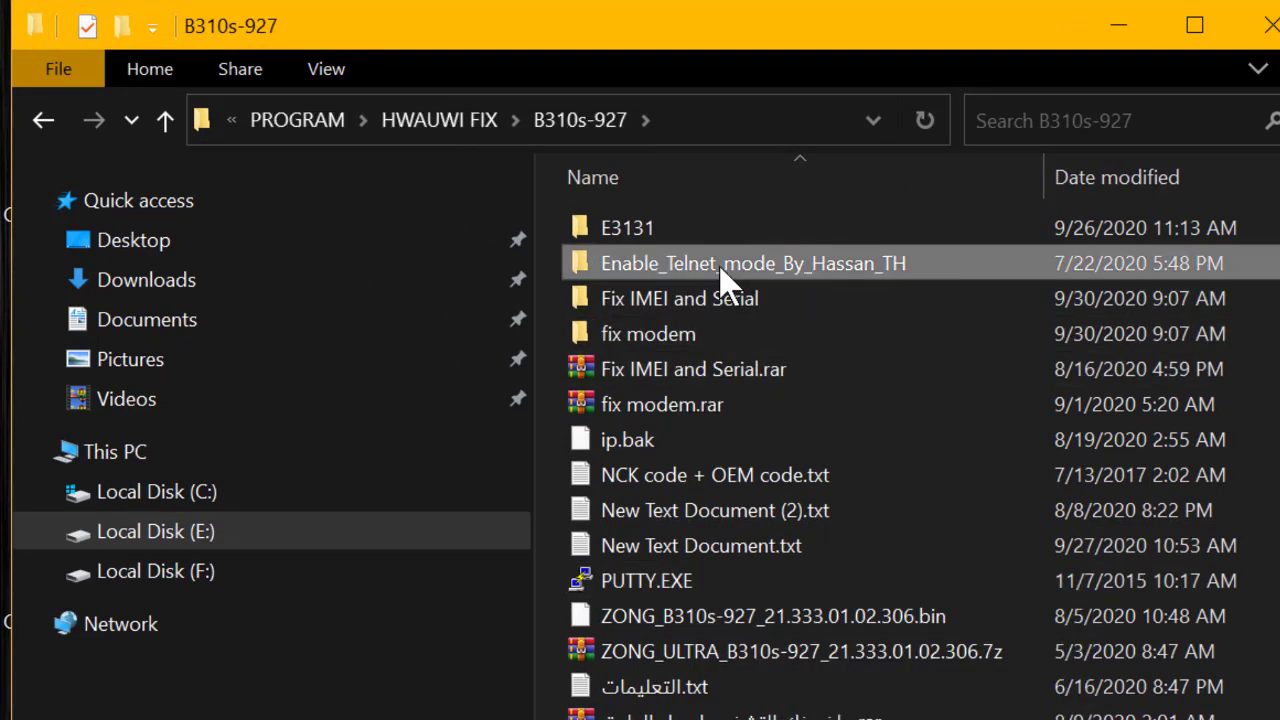
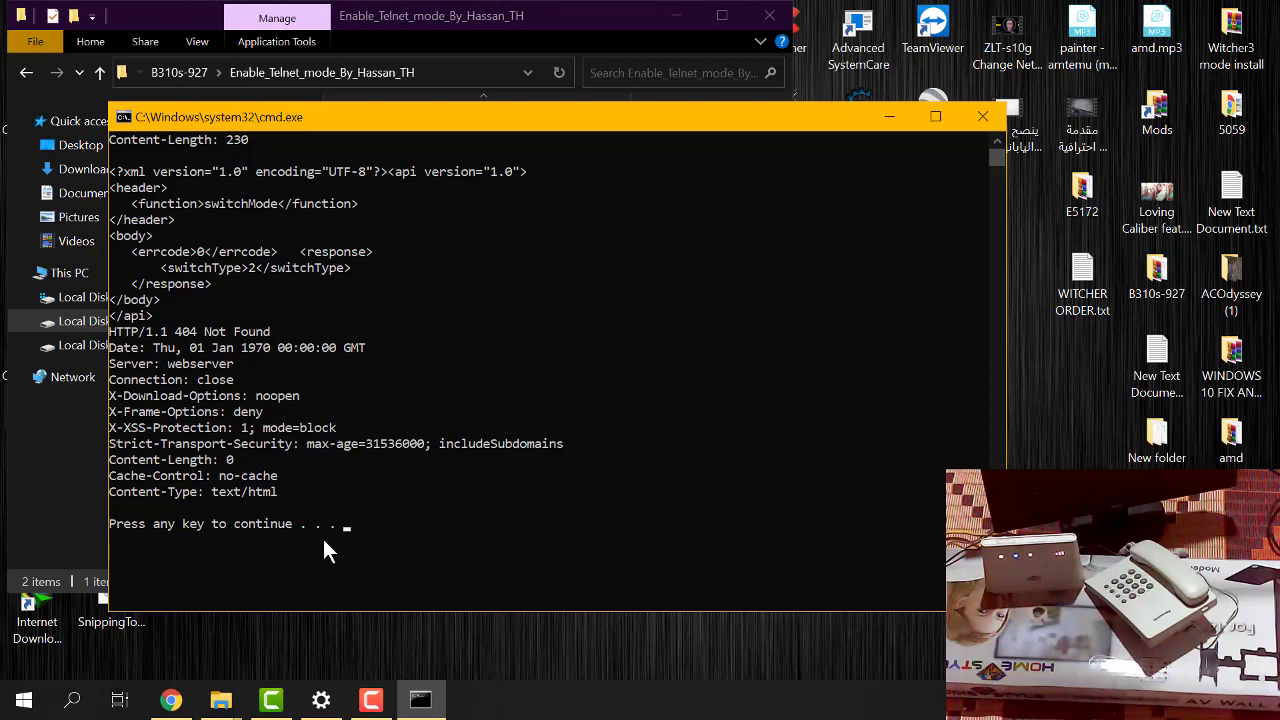
key("Return")
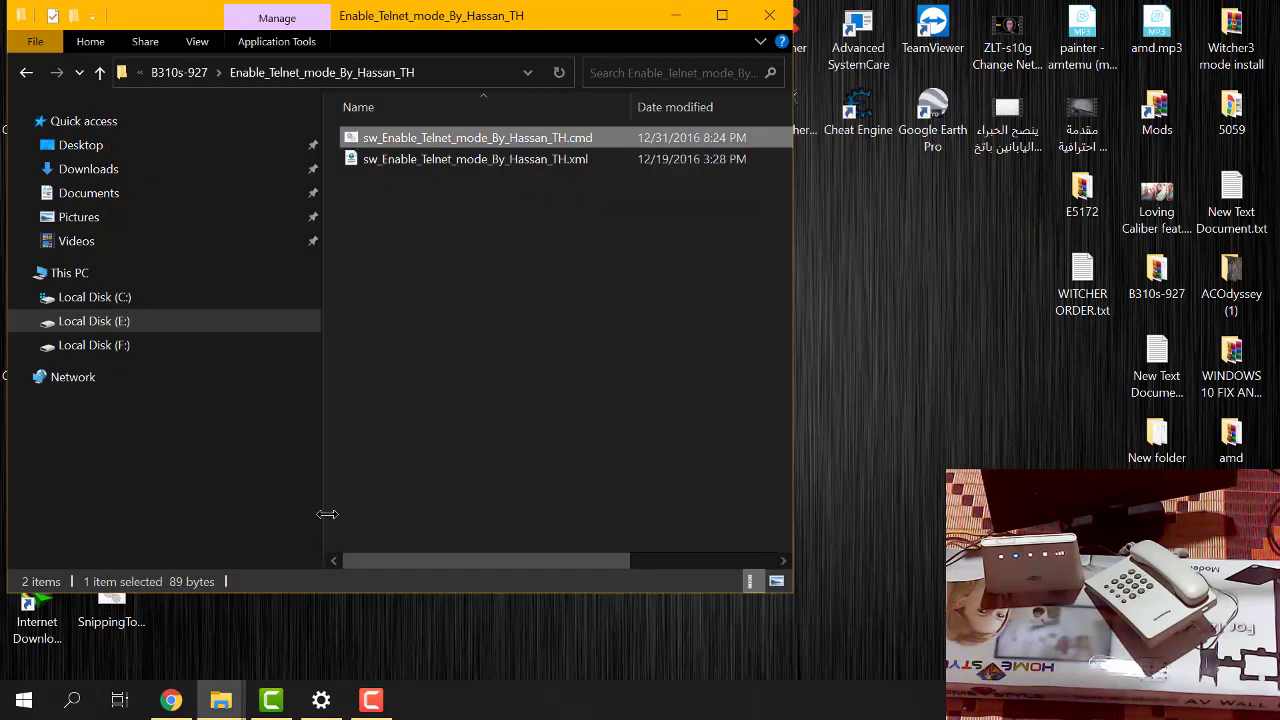
double_click(388, 137)
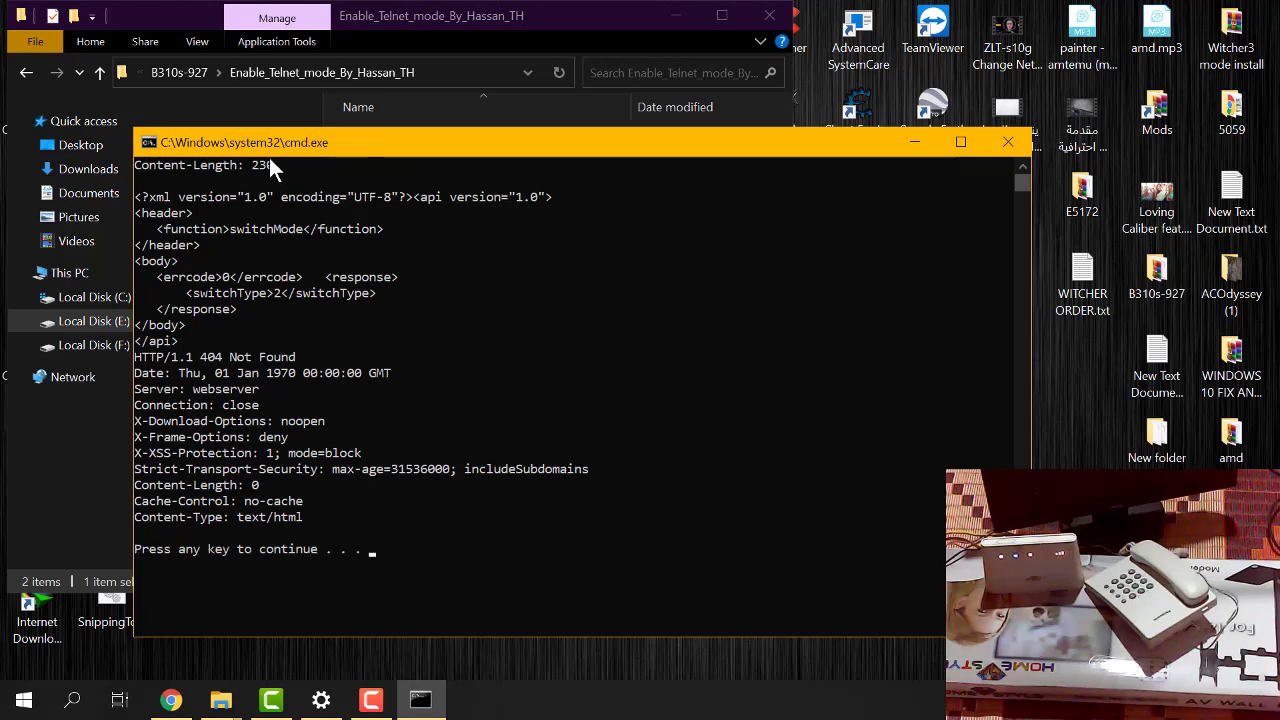
left_click(1006, 141)
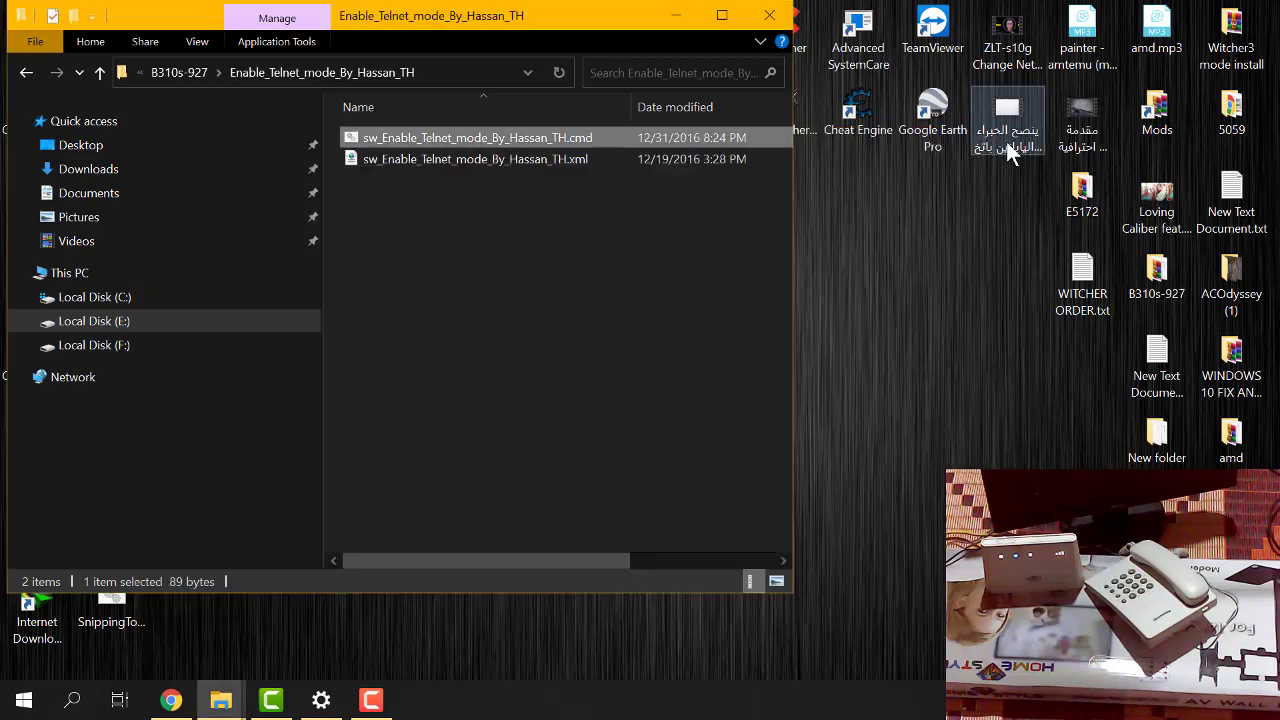
double_click(478, 138)
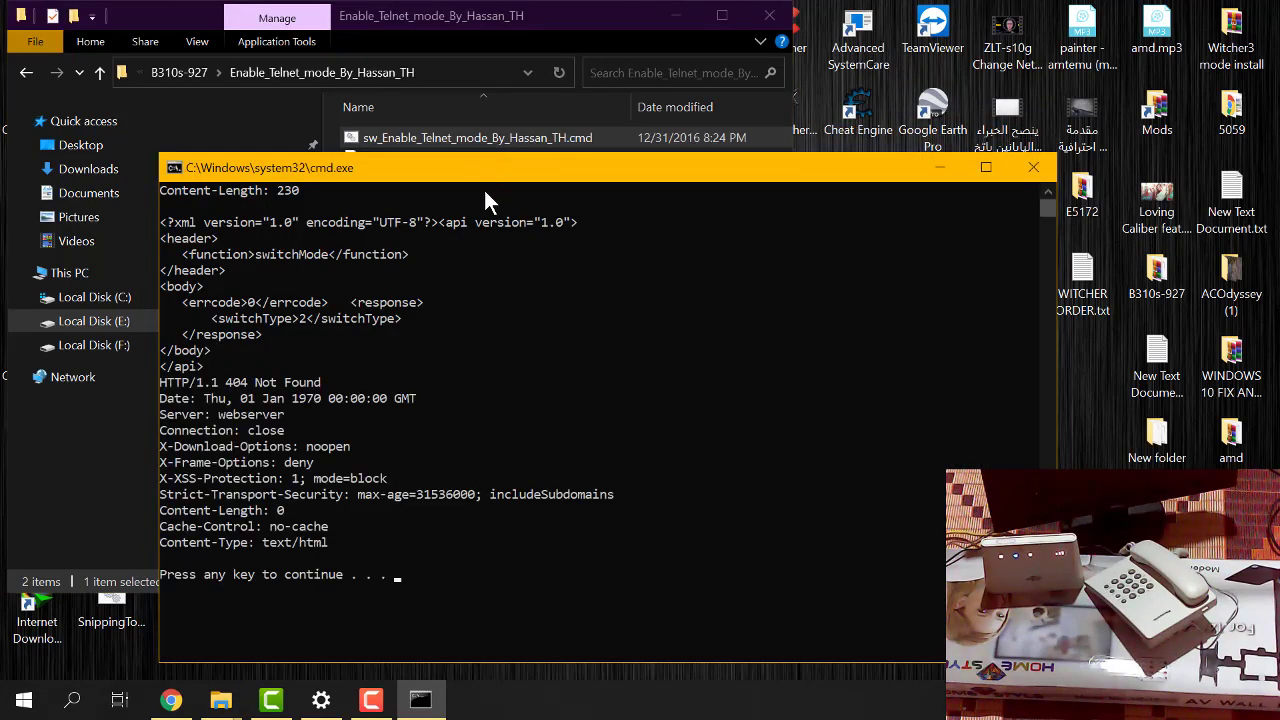
key("Return")
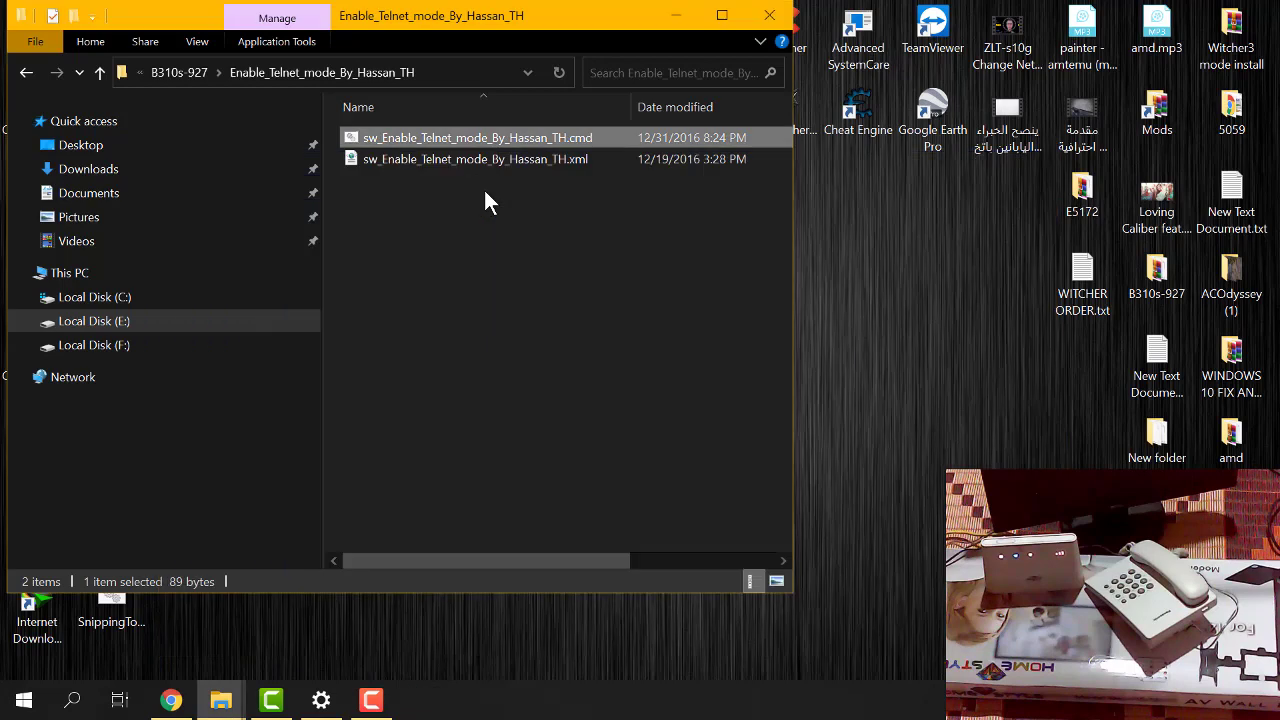
Return to the B310s-927 folder, launch PUTTY.EXE, and open a Telnet session to 192.168.8.1
left_click(30, 76)
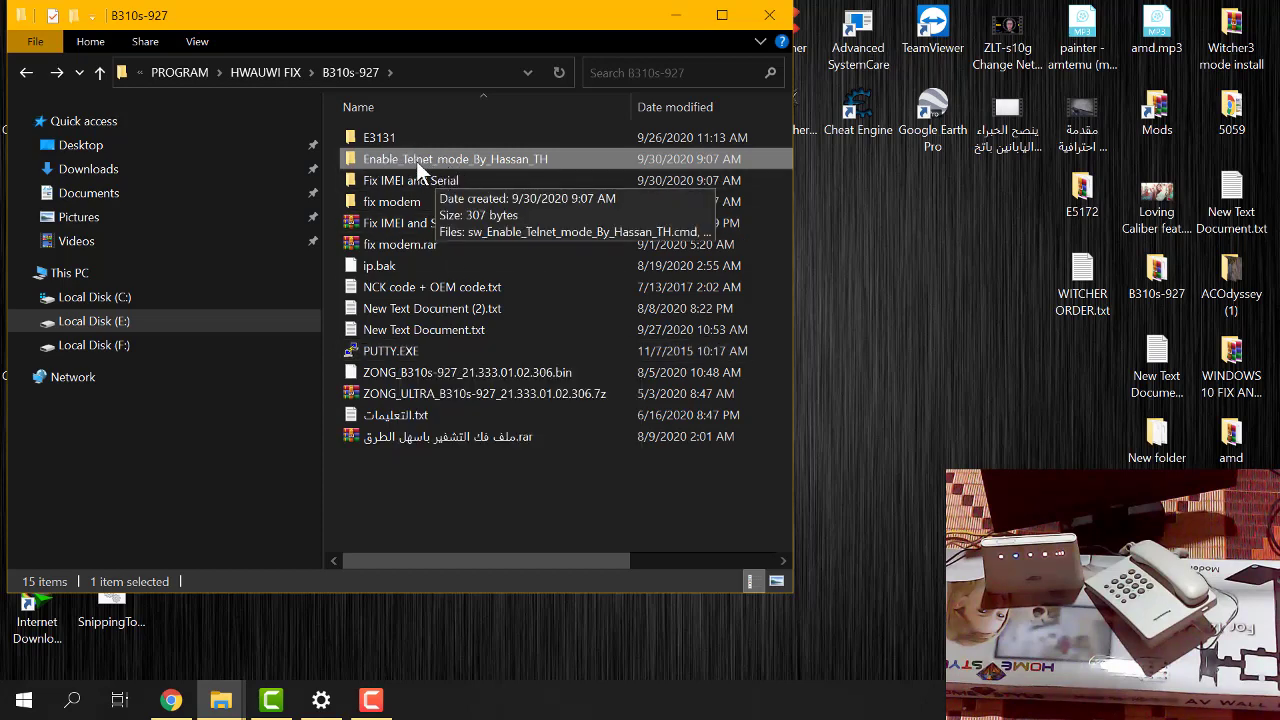
double_click(398, 353)
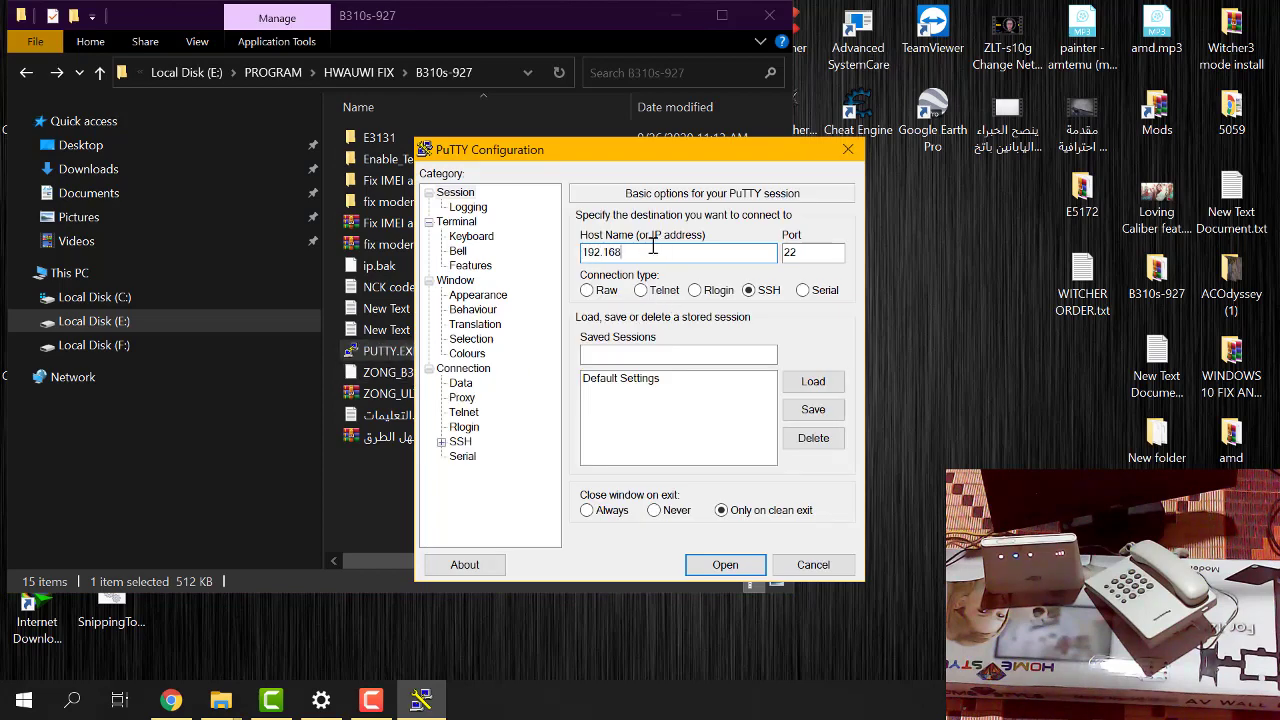
type("192.168.8.1")
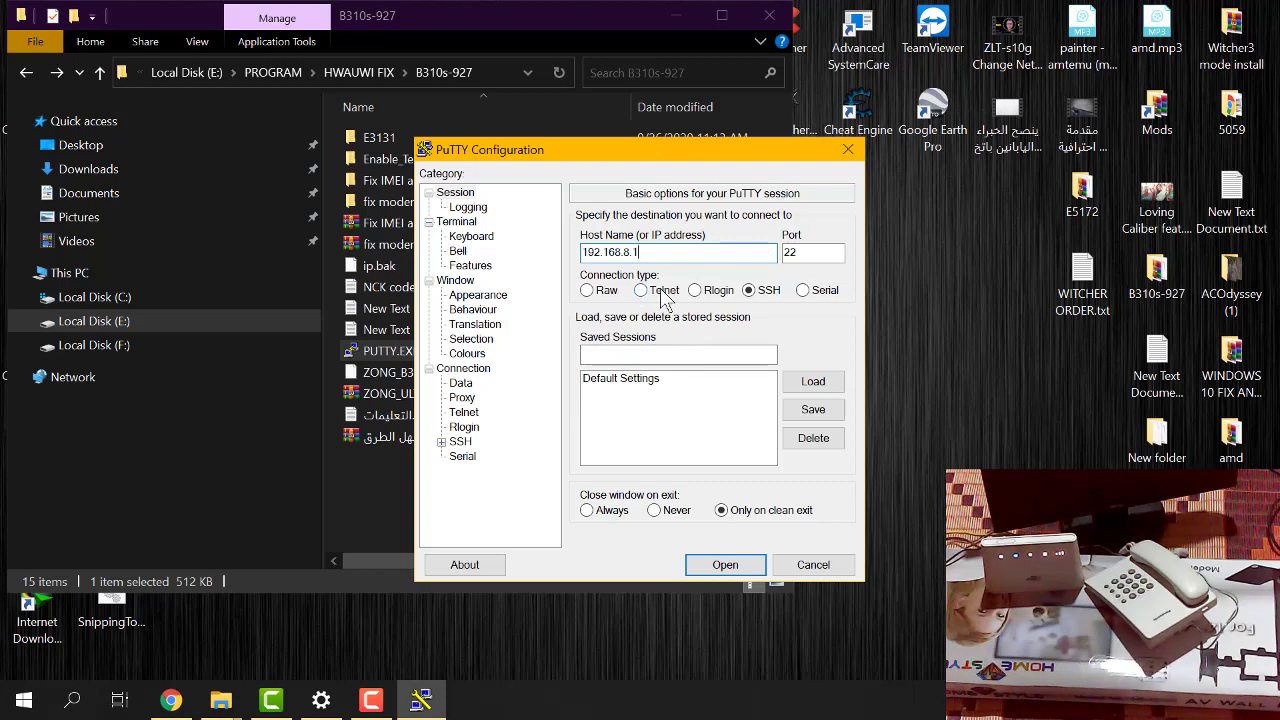
left_click(659, 294)
left_click(722, 565)
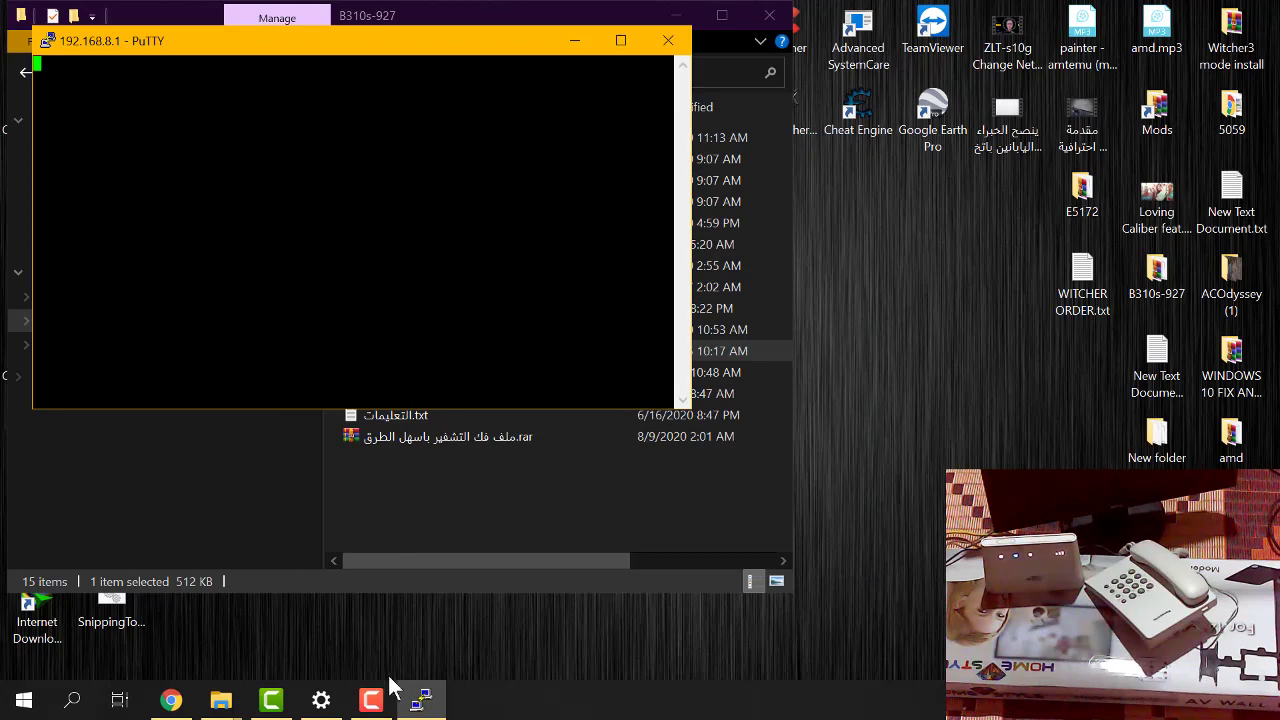
Move the PuTTY window clear of the file list and send four blank lines in the router session
mouse_move(424, 700)
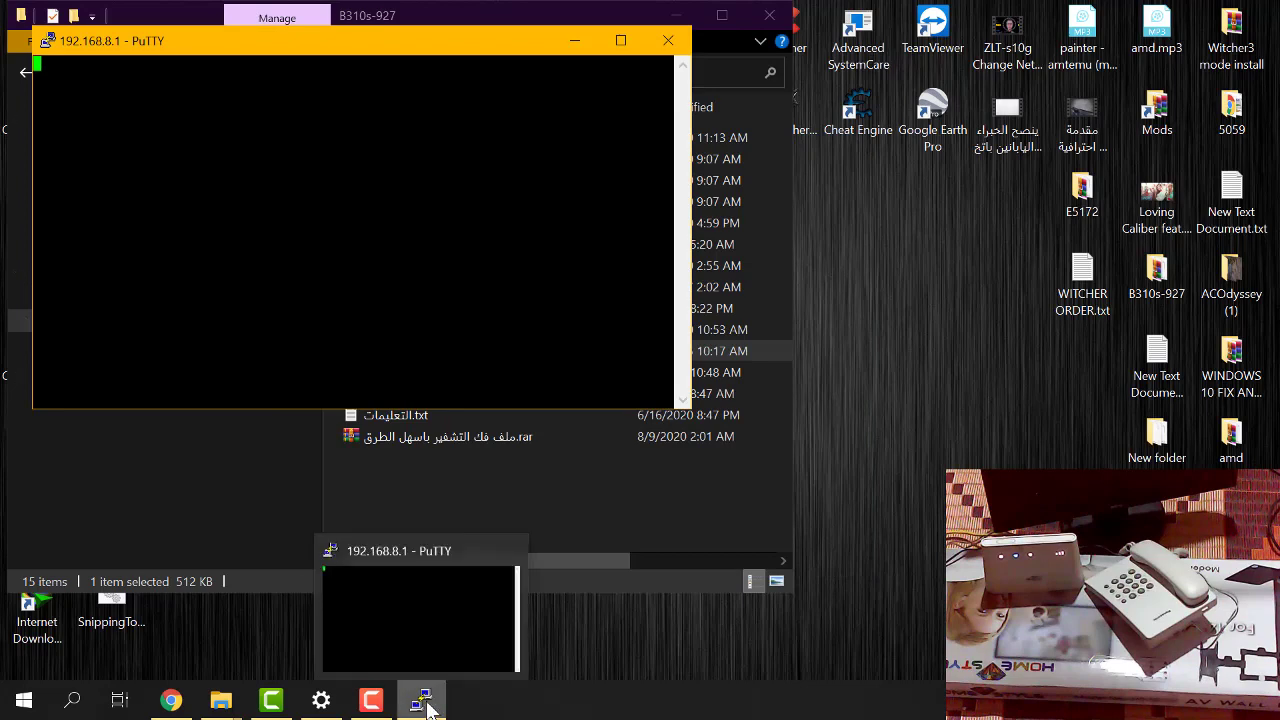
left_click(171, 700)
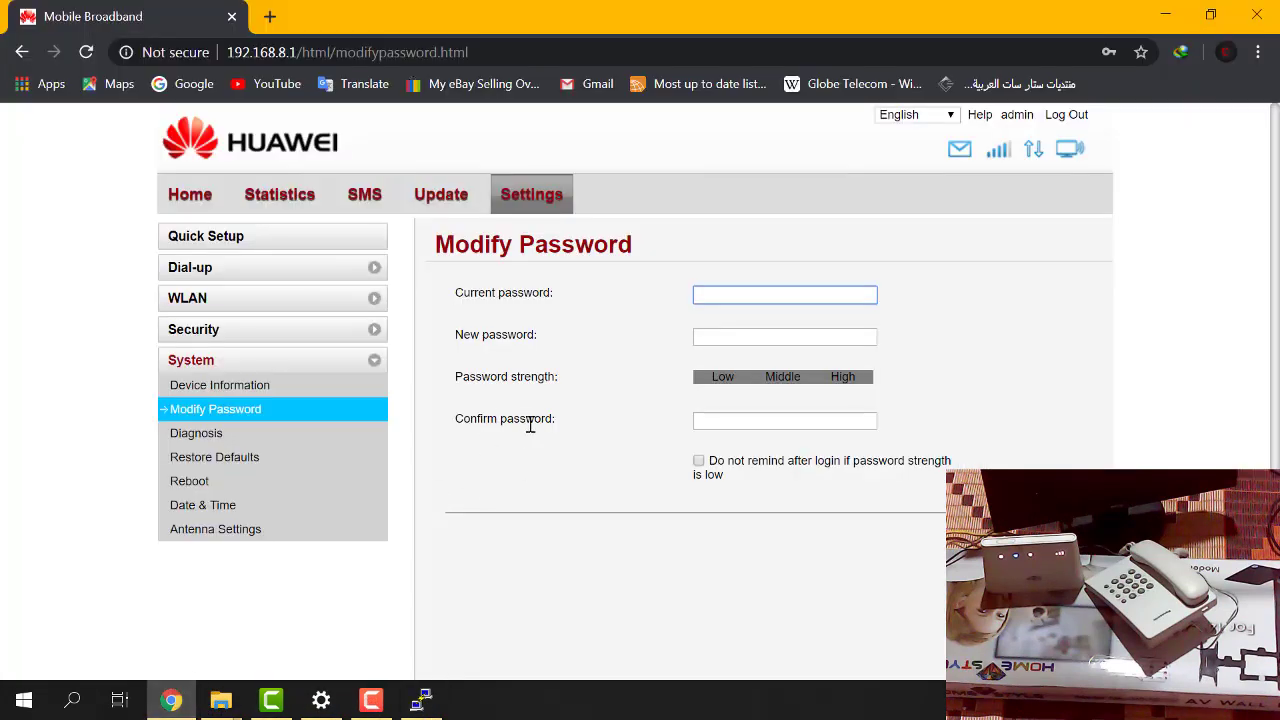
left_click(1165, 14)
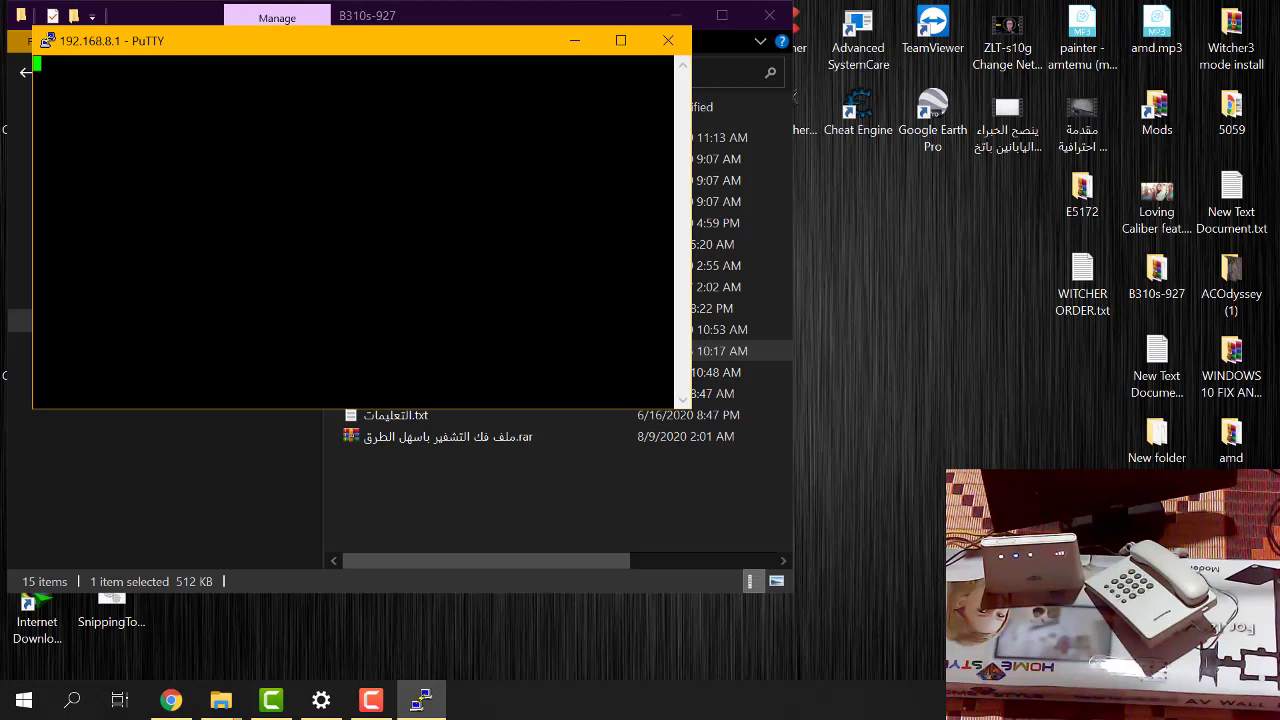
left_click_drag(362, 40, 688, 171)
key("Return")
key("Return")
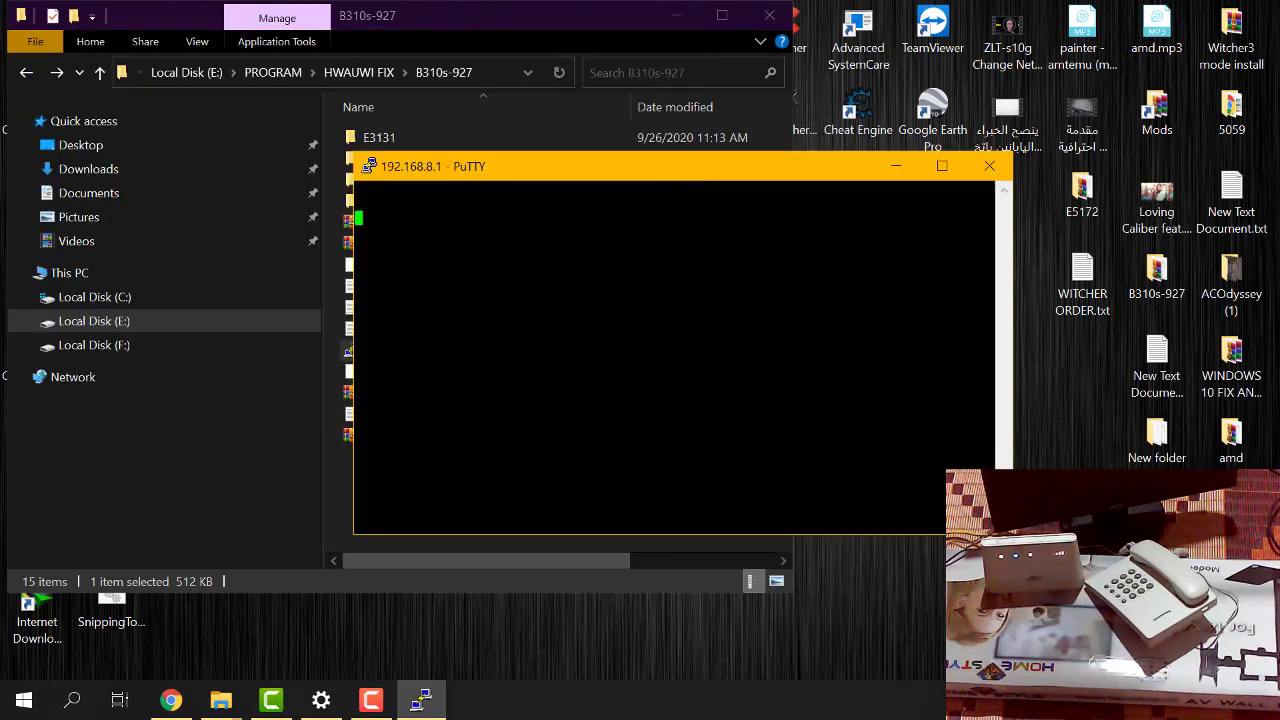
key("Return")
key("Return")
left_click_drag(715, 176, 945, 180)
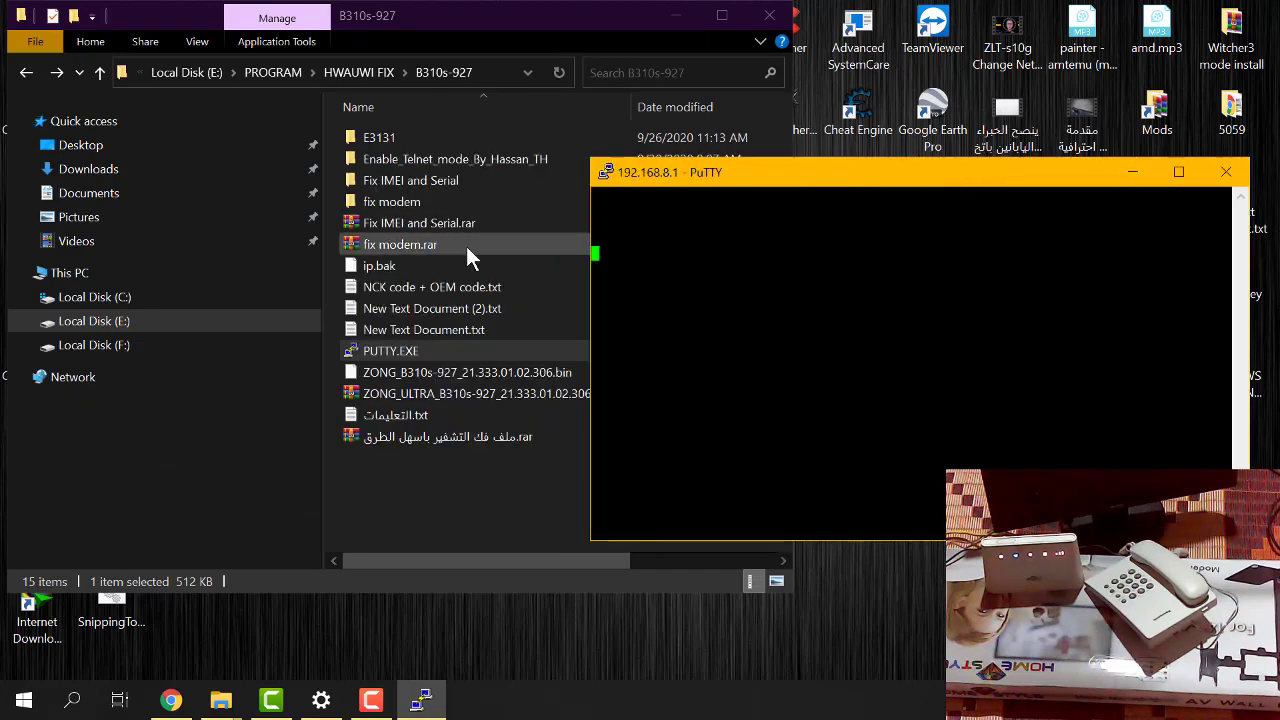
Open the instructions file التعليمات.txt, copy the factory mode command at^sfm=1, and minimize the notes
double_click(407, 419)
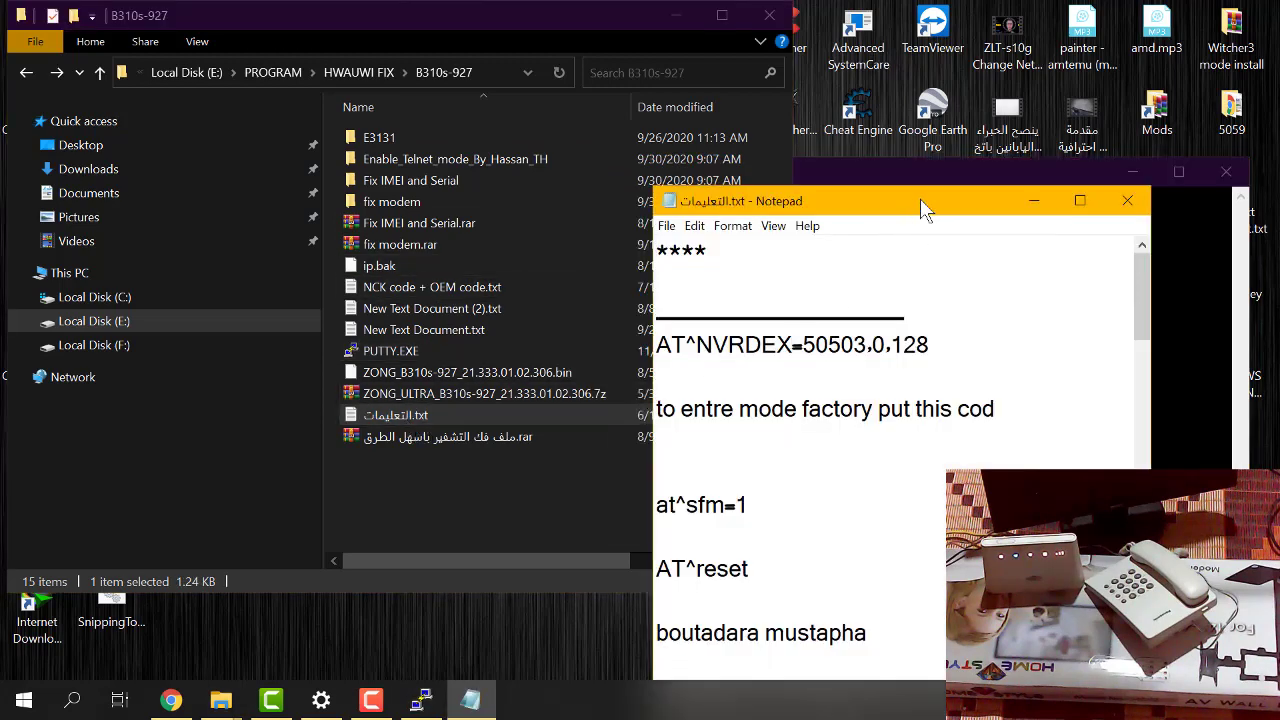
left_click_drag(920, 198, 994, 101)
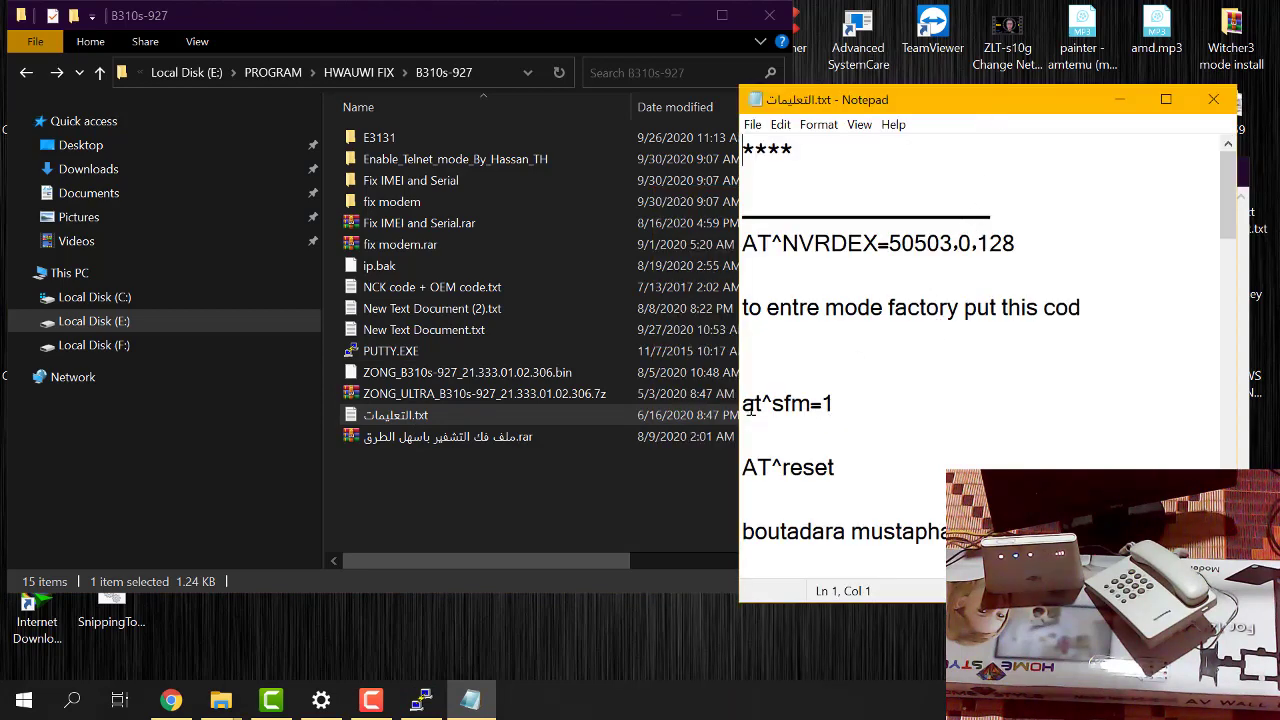
left_click_drag(745, 405, 836, 404)
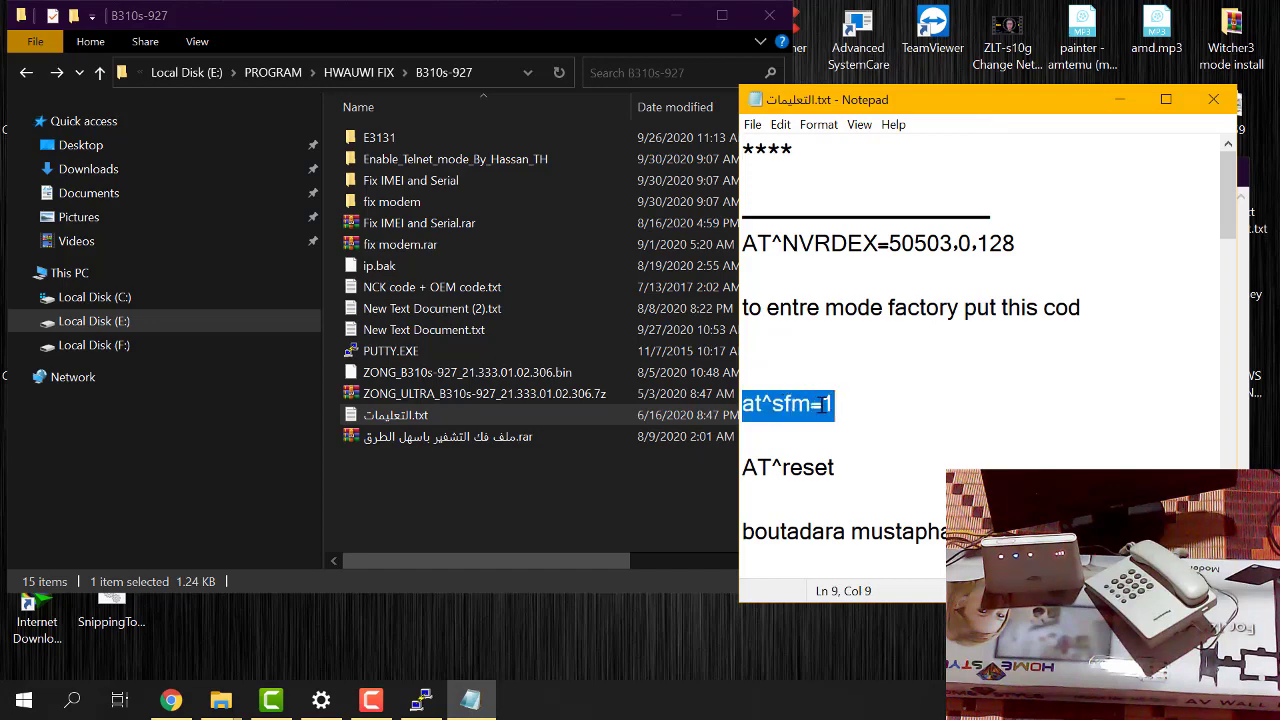
right_click(817, 404)
left_click(871, 466)
left_click(1121, 100)
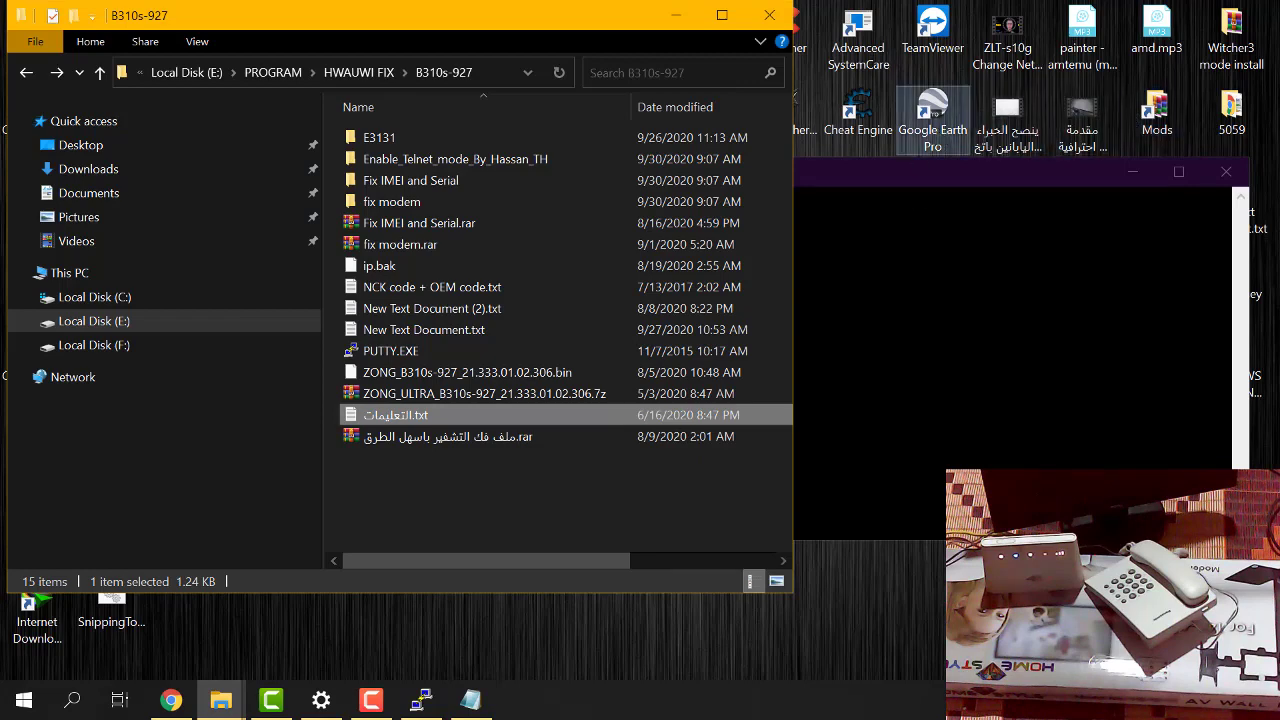
Paste at^sfm=1 twice on one line in the PuTTY session and submit it to the router
left_click(420, 700)
key("shift+Insert")
key("shift+Insert")
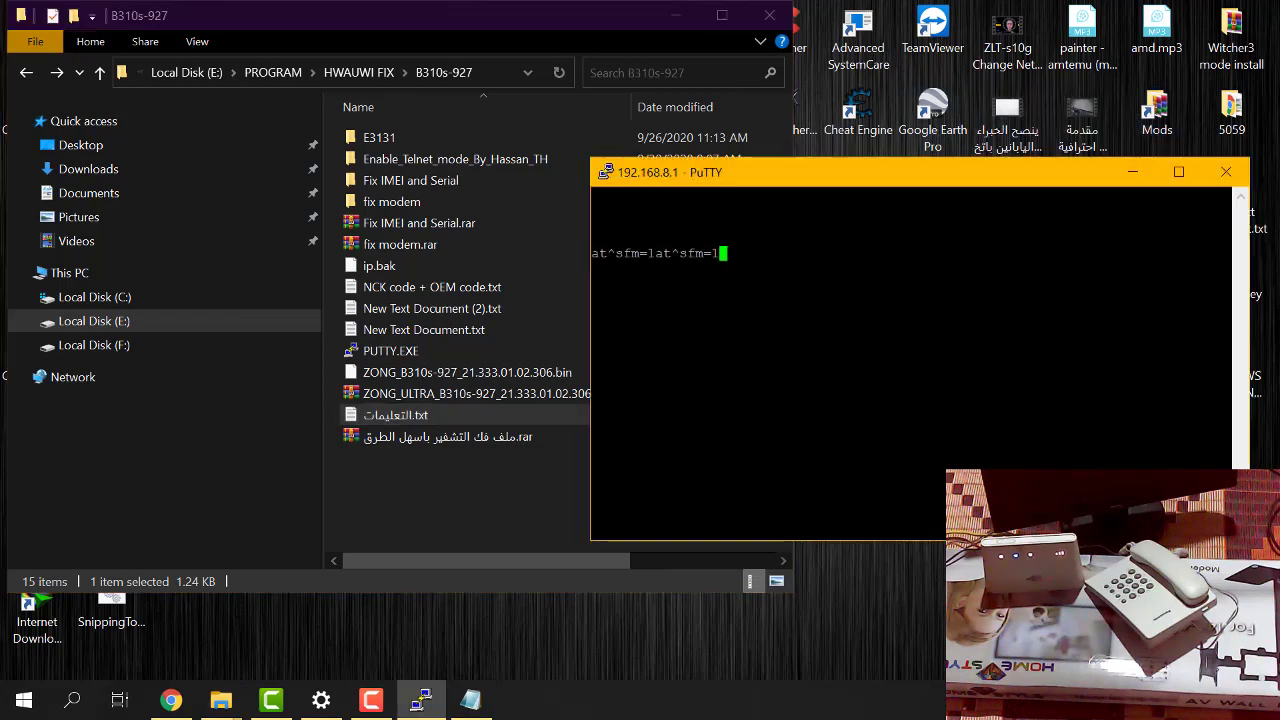
key("Return")
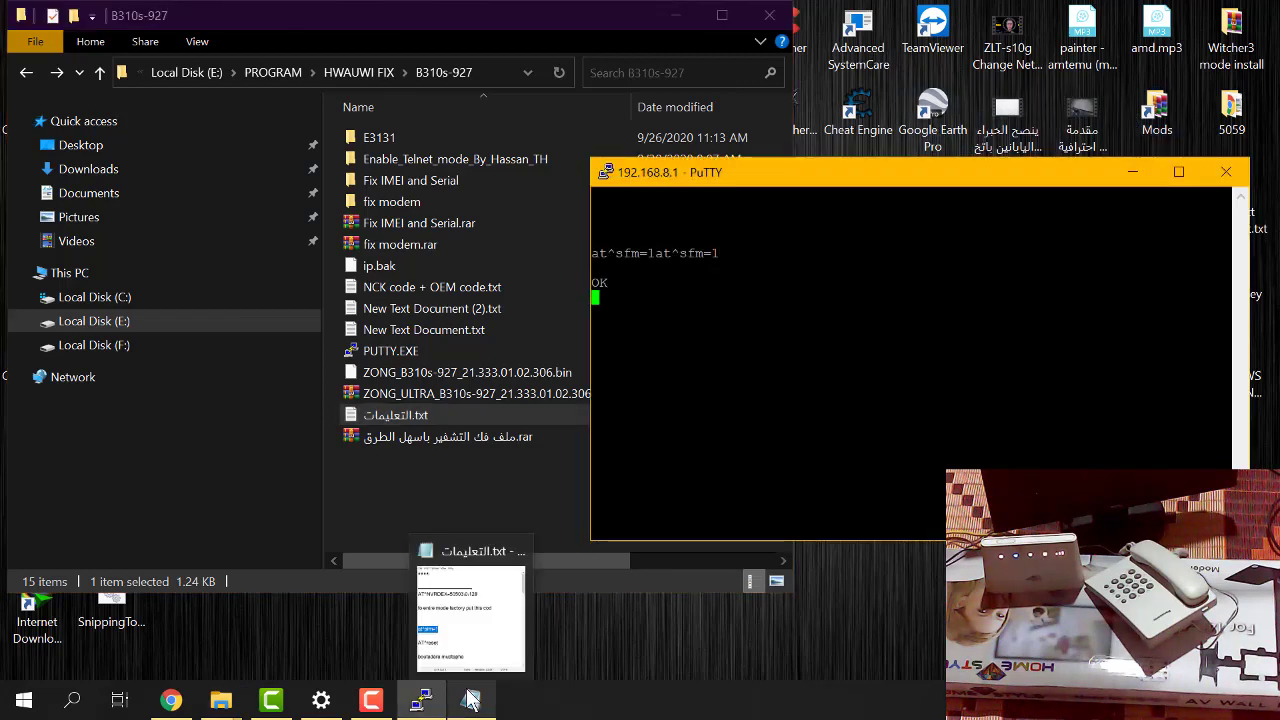
Copy the AT^reset command from the instructions file, paste it twice on one line in PuTTY, and submit it
left_click(472, 700)
left_click_drag(846, 470, 742, 467)
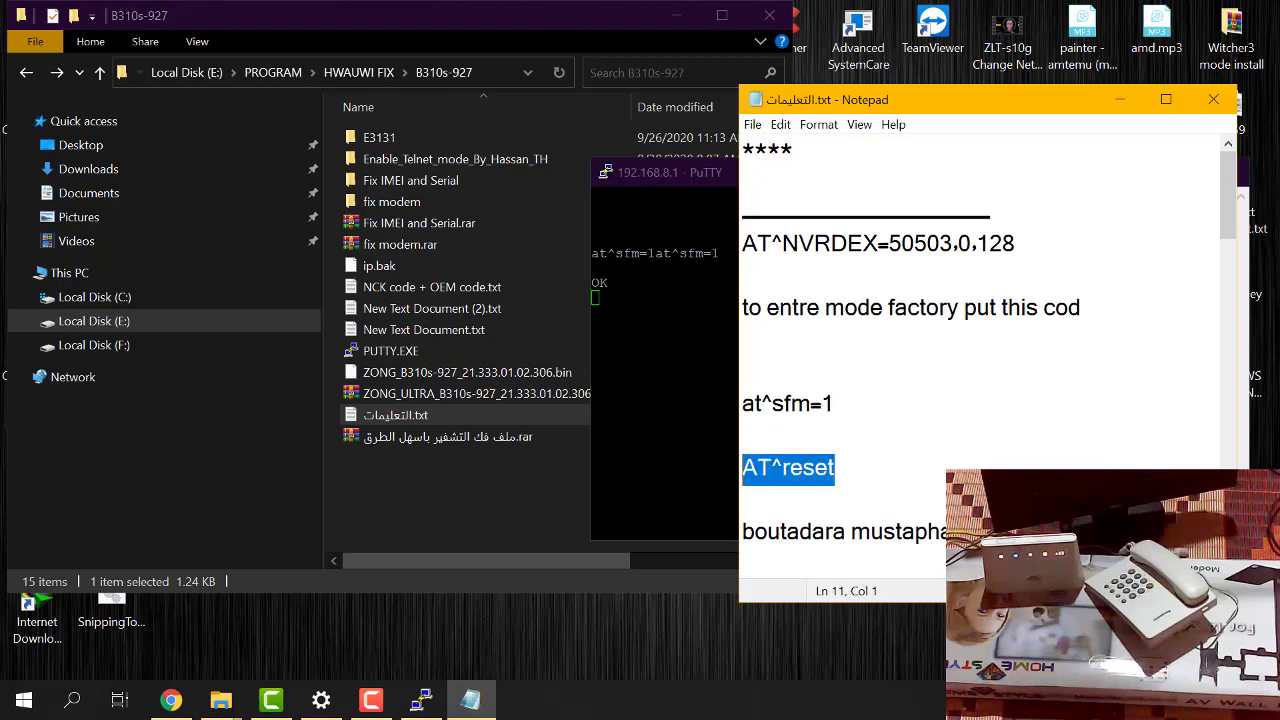
right_click(765, 477)
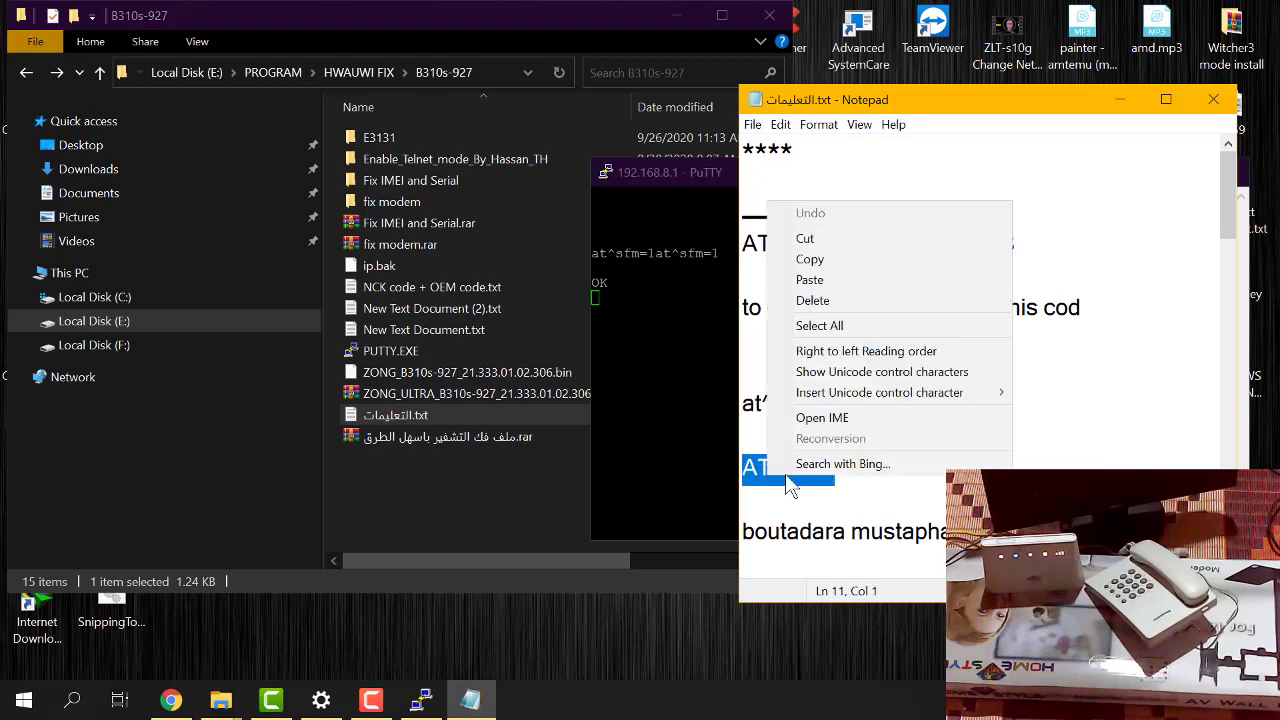
left_click(845, 264)
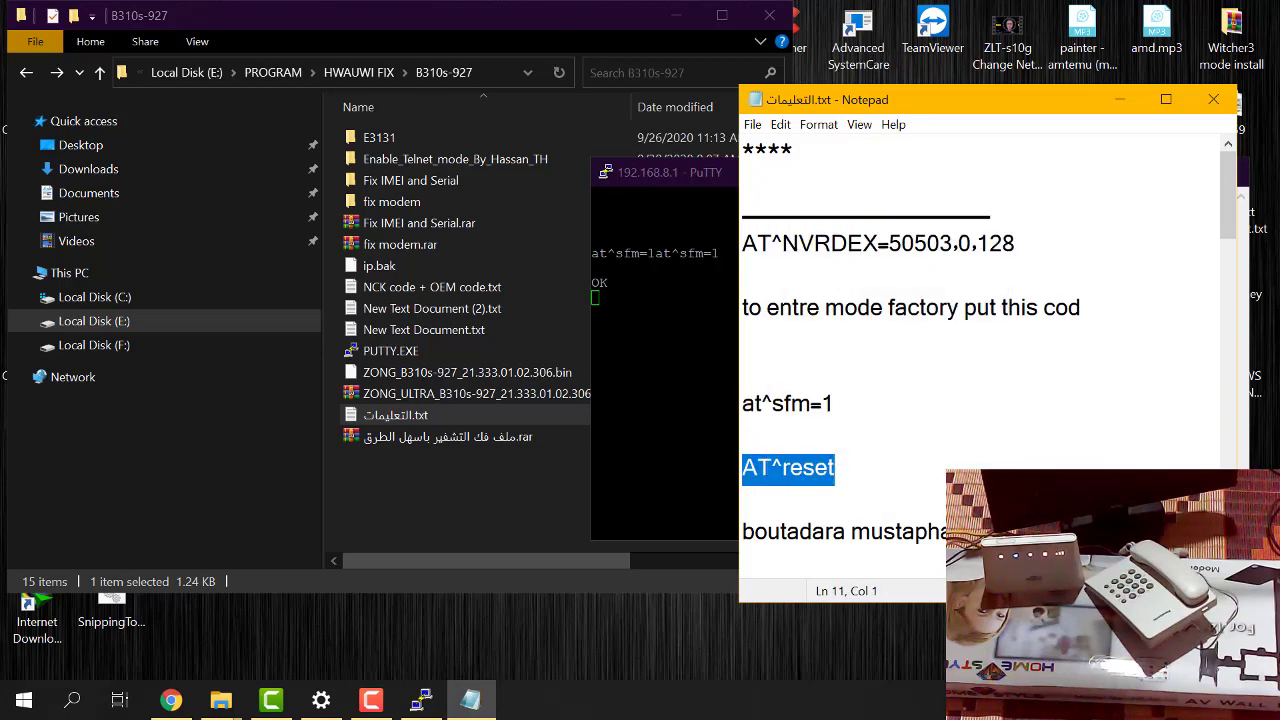
key("alt+Tab")
key("shift+Insert")
key("shift+Insert")
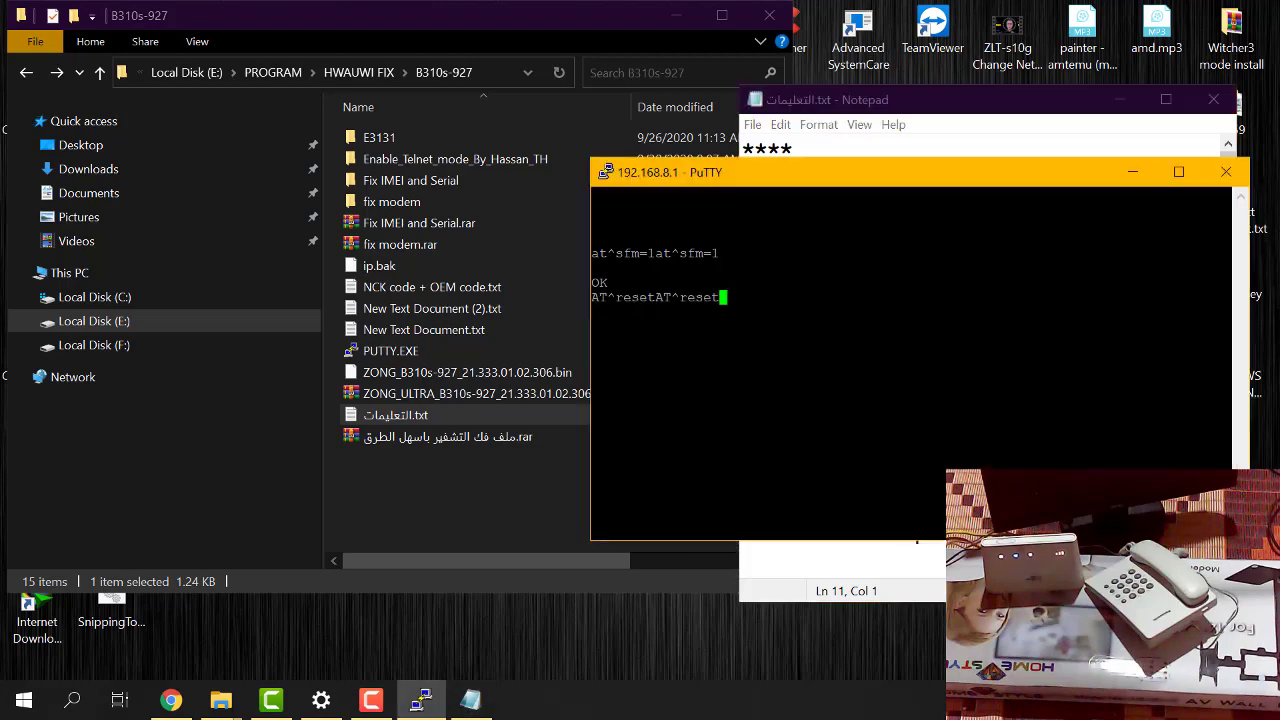
key("Return")
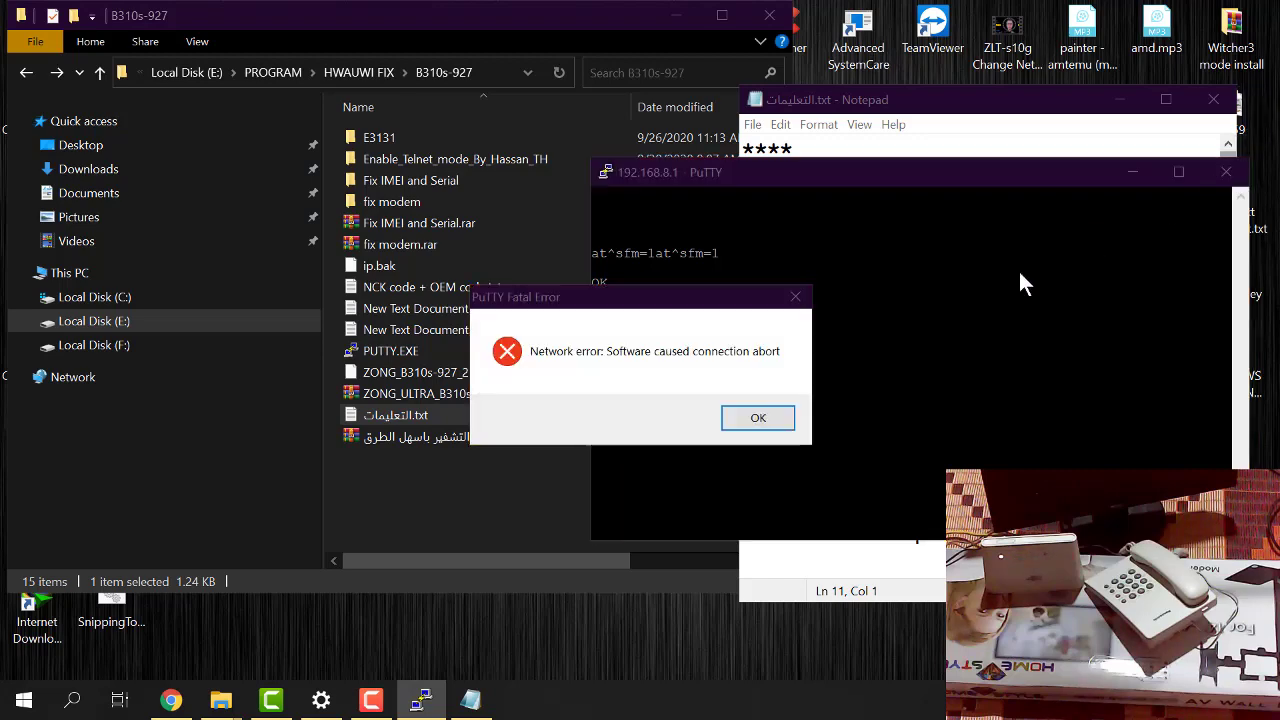
Dismiss the PuTTY network error and close both the PuTTY session and the instructions file
left_click(740, 425)
left_click(1226, 172)
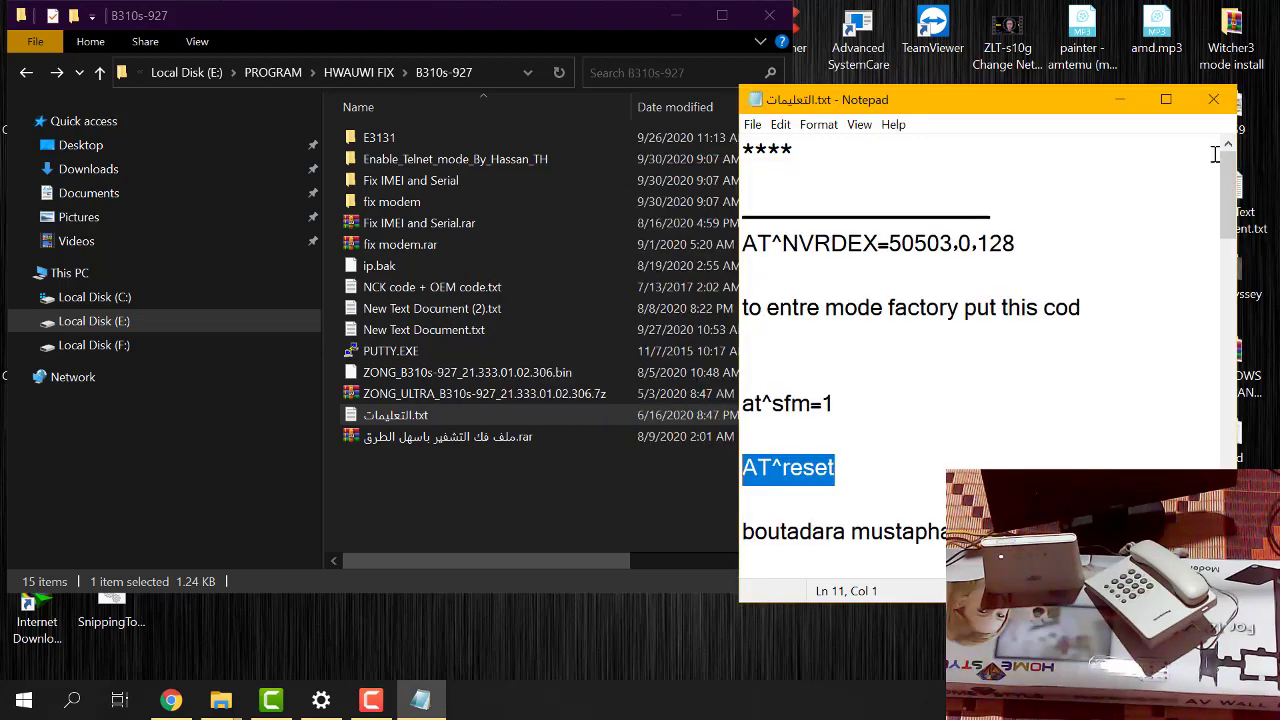
left_click(1213, 100)
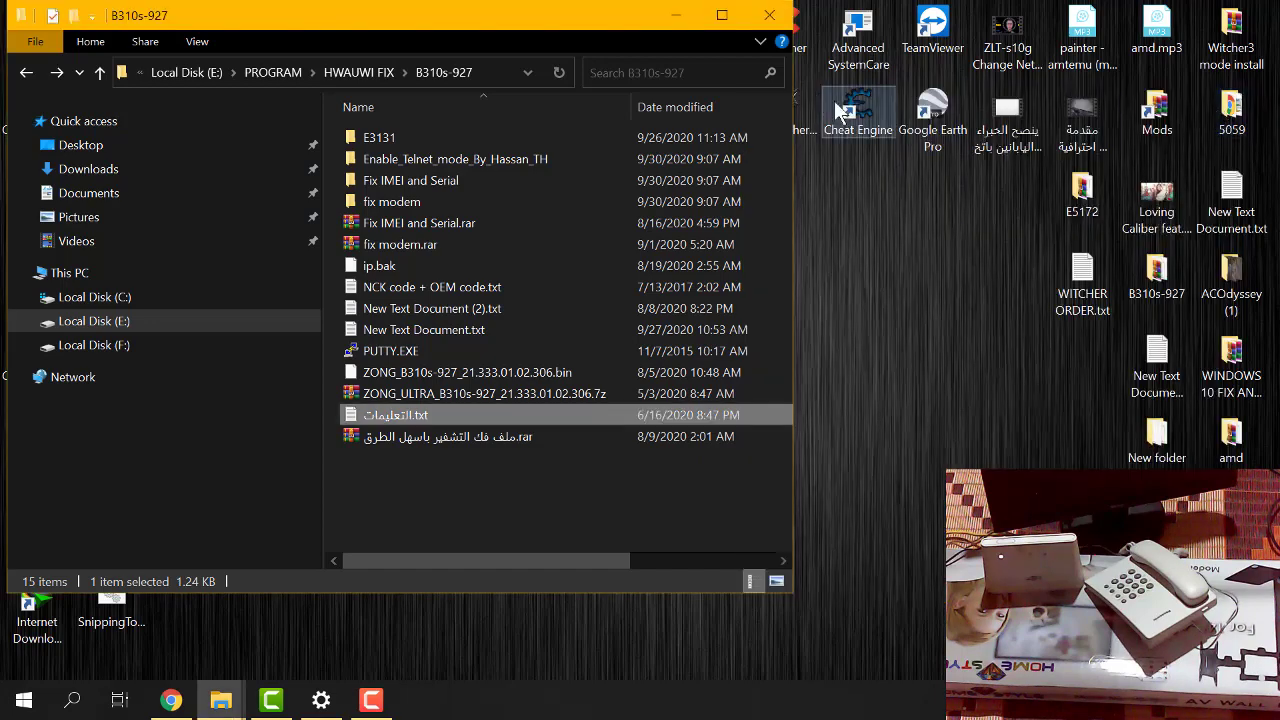
Go back to the HWAUWI FIX folder and launch the Multicast Upgrade Tool from All b310 updat
left_click(28, 74)
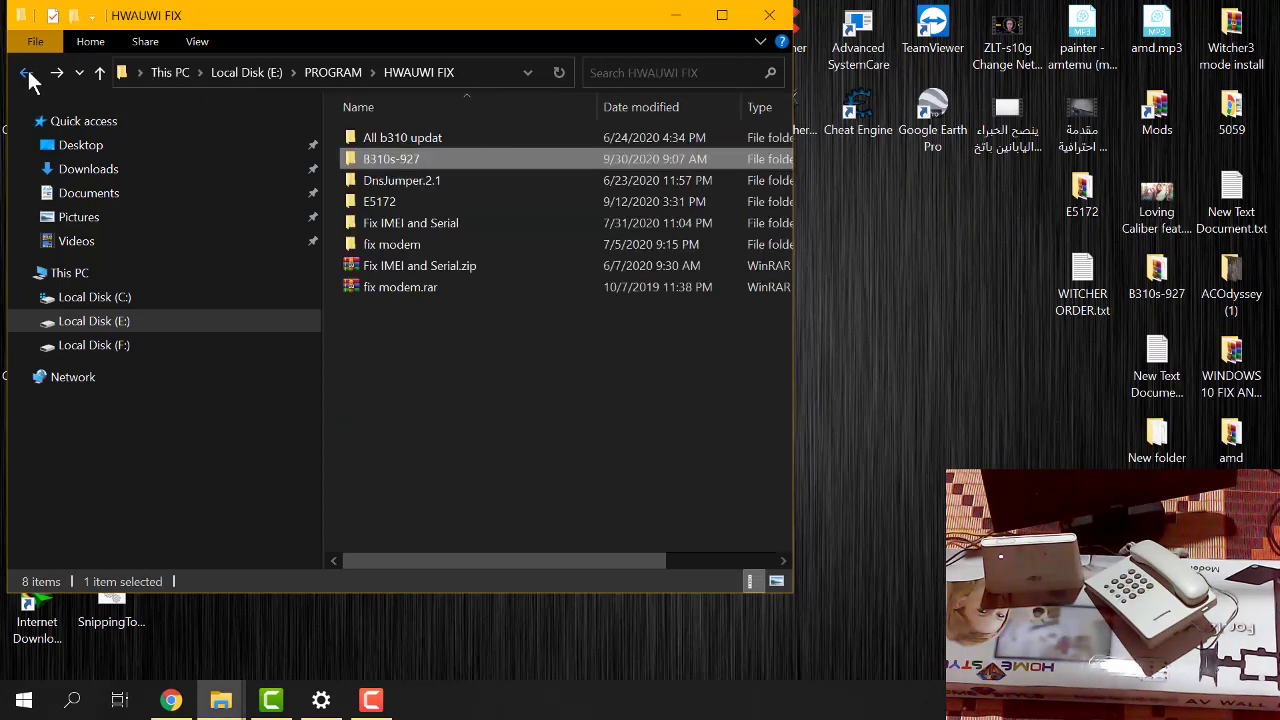
double_click(412, 245)
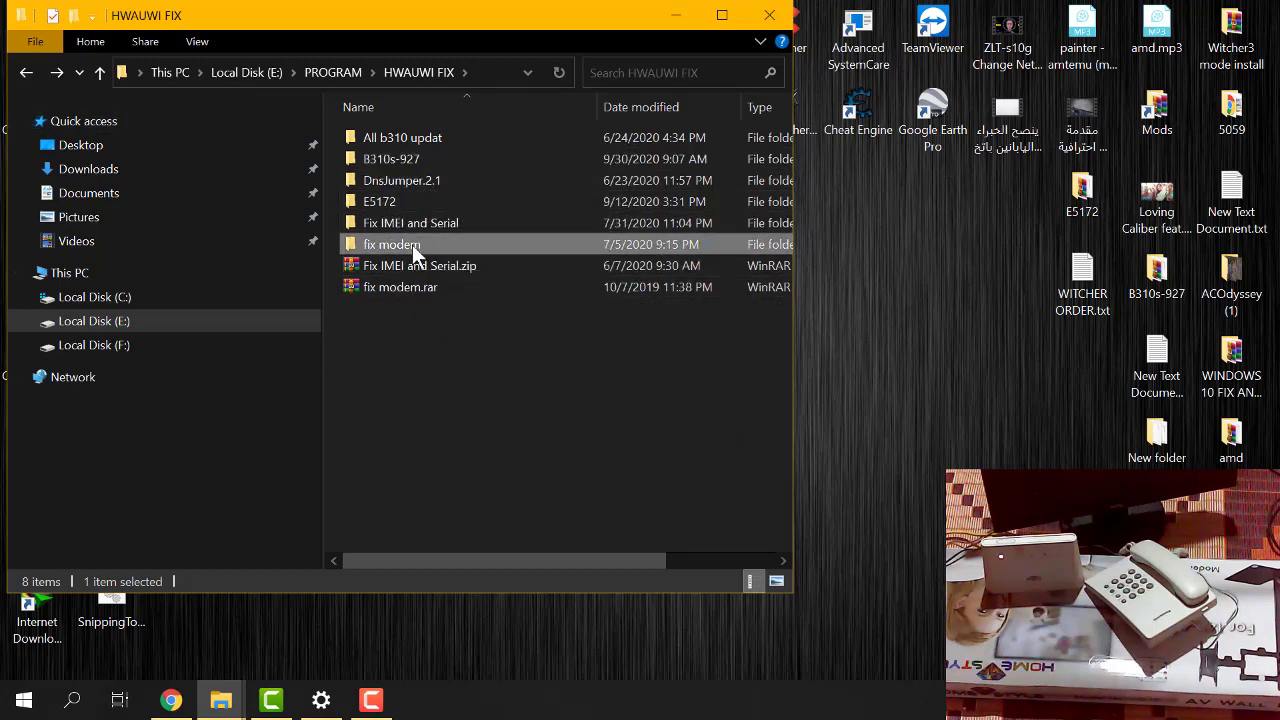
left_click(28, 71)
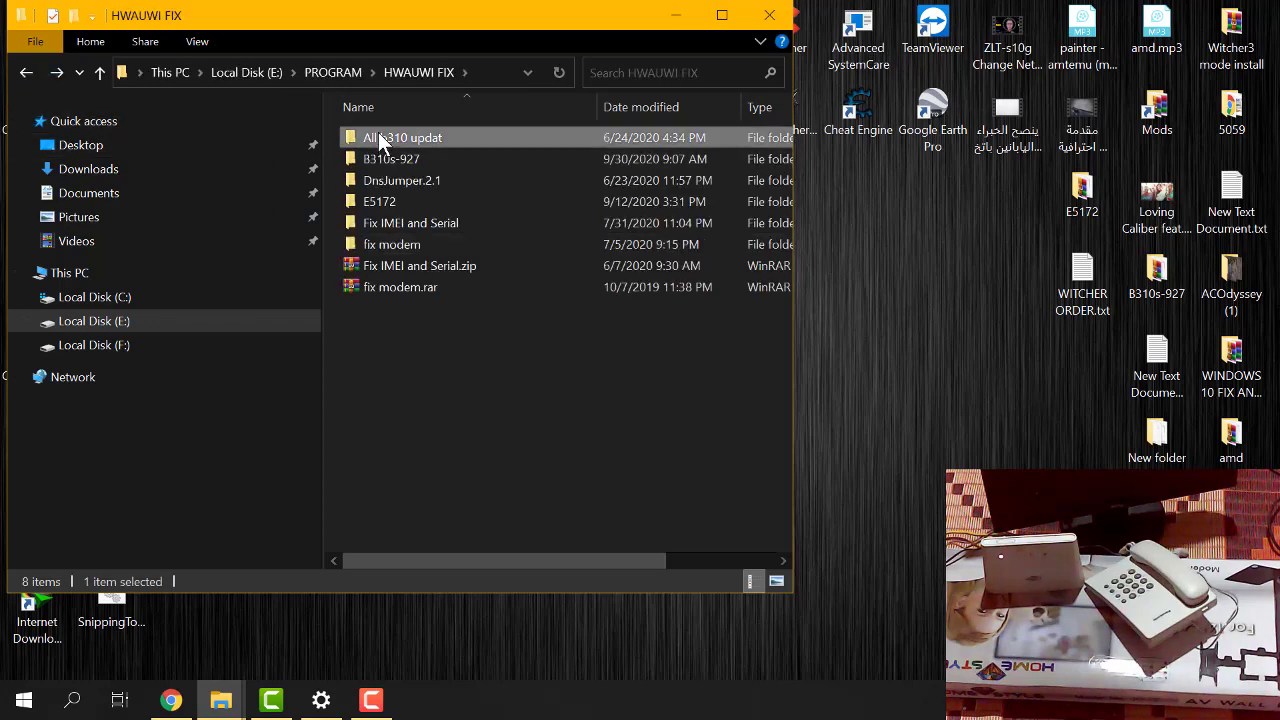
double_click(378, 134)
double_click(407, 246)
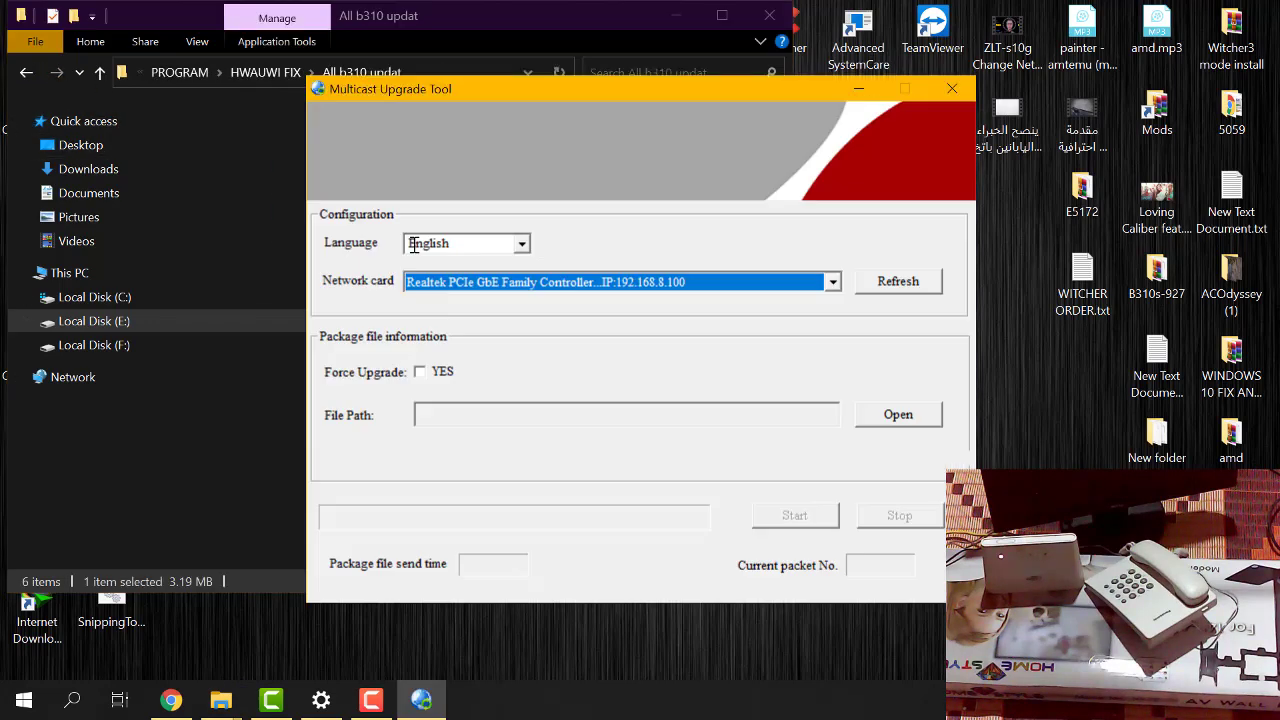
Refresh the network card list and select the Realtek PCIe GbE Family Controller with IP 192.168.8.100
left_click(915, 285)
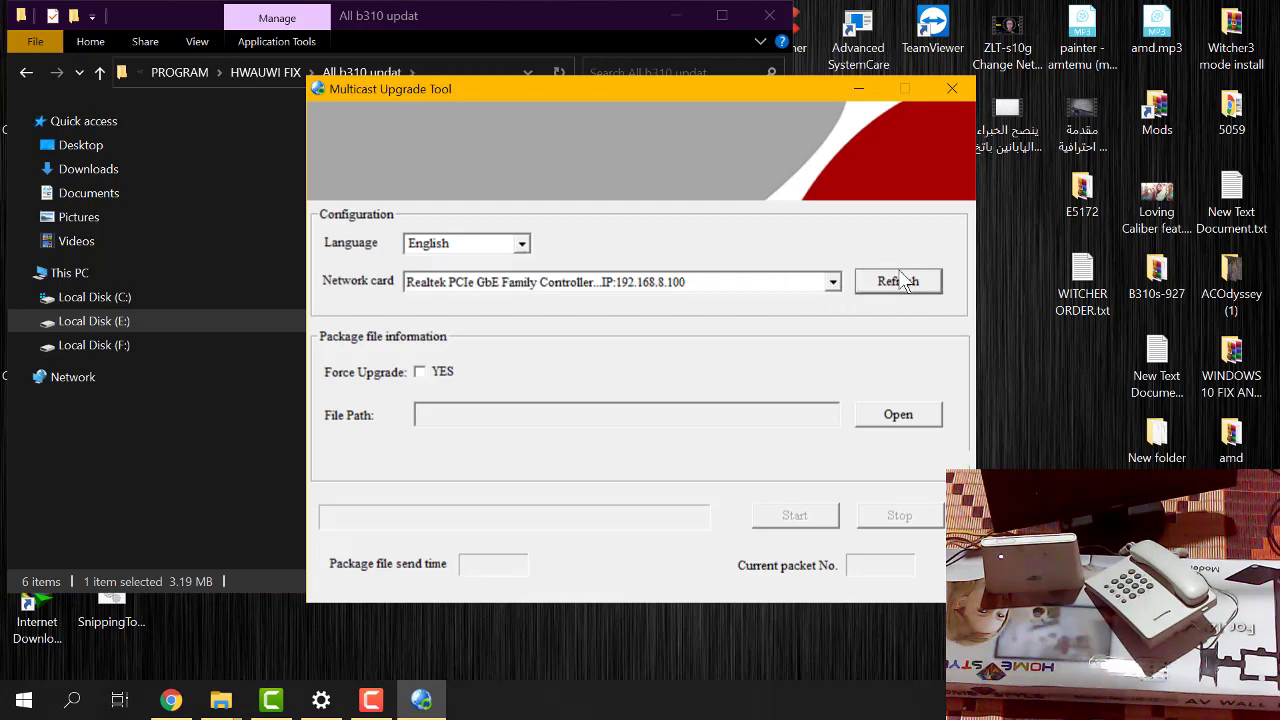
left_click(901, 281)
left_click(833, 284)
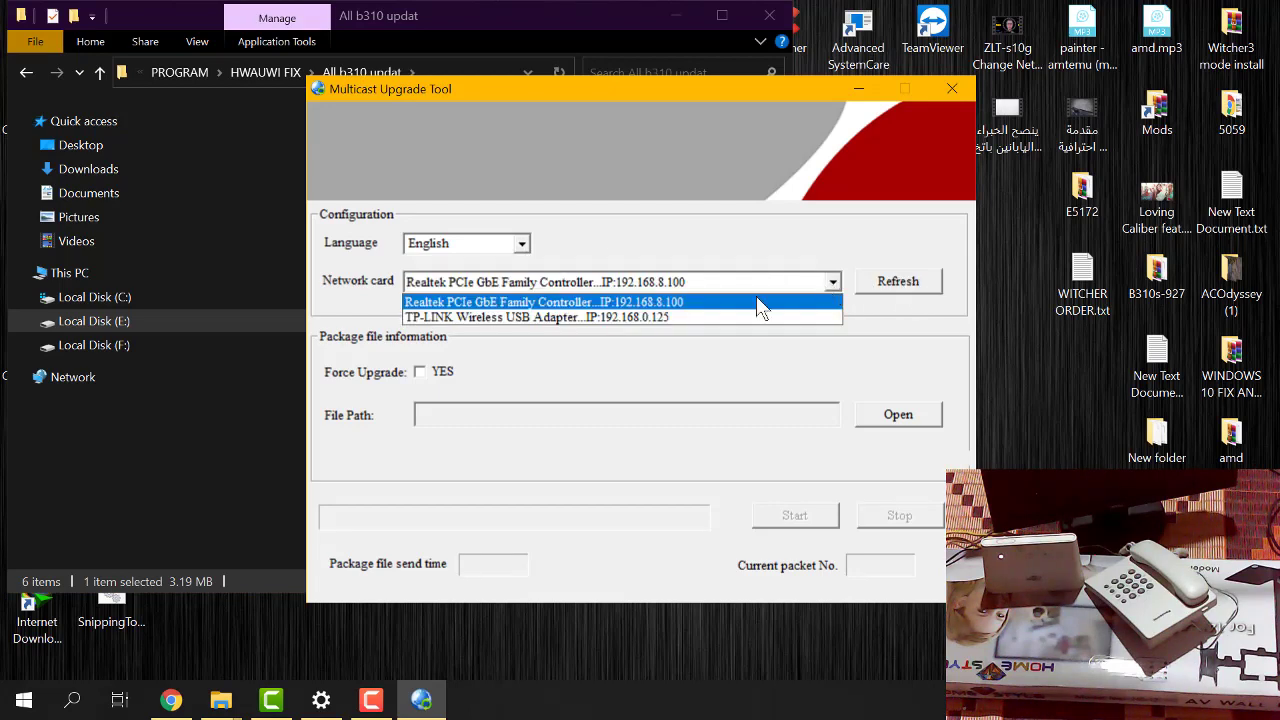
left_click(655, 302)
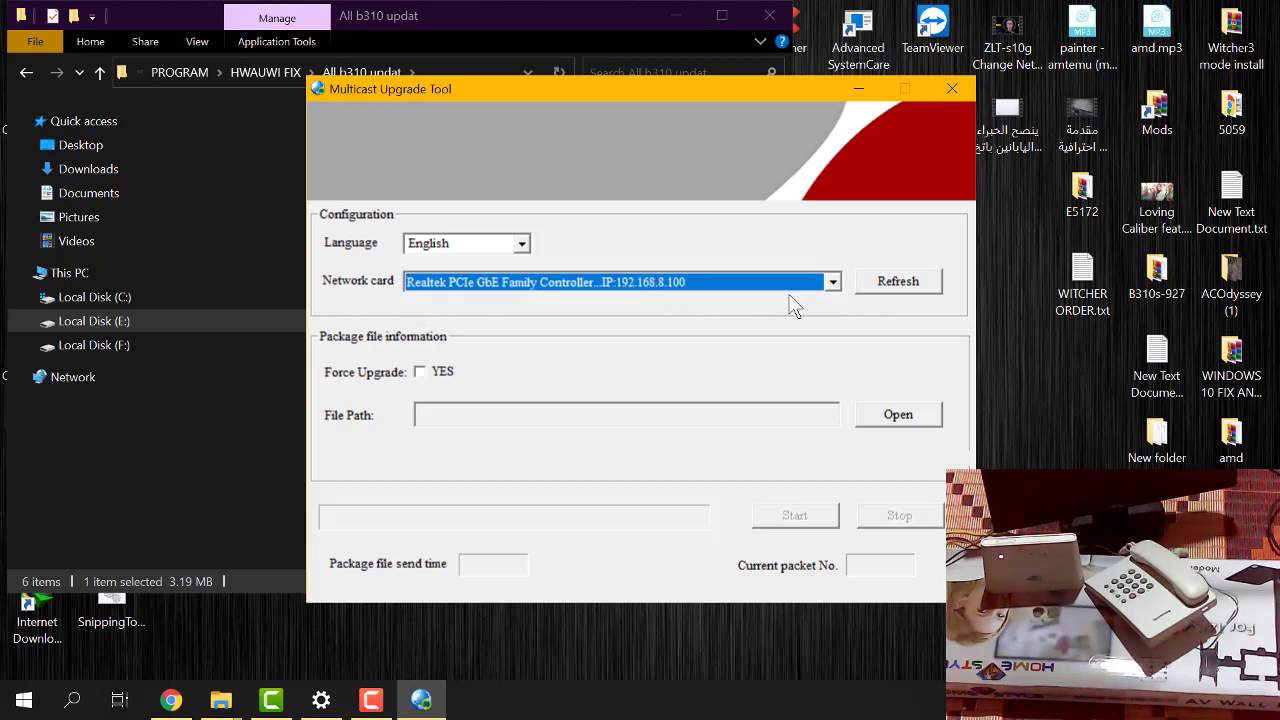
Enable Force Upgrade and load the B310s-22 UPDATE firmware file dated 5/15/2018 from the Huawei Updates folder
left_click(420, 372)
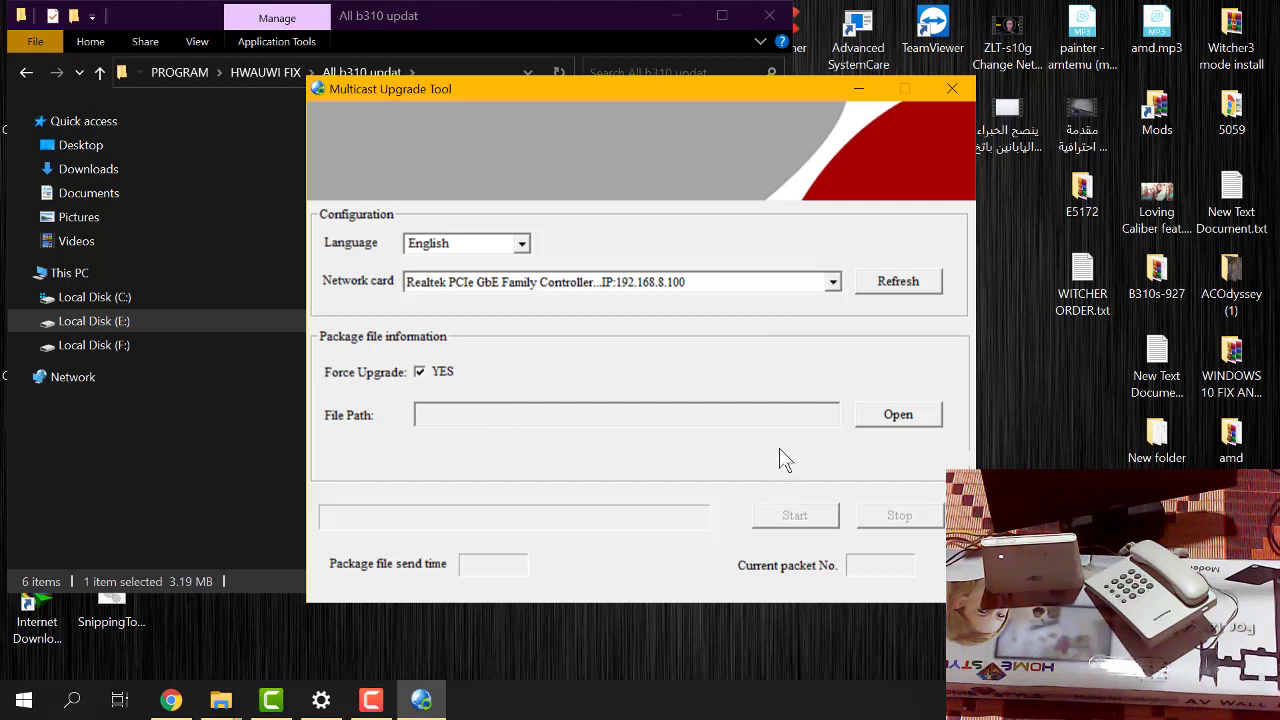
left_click(903, 413)
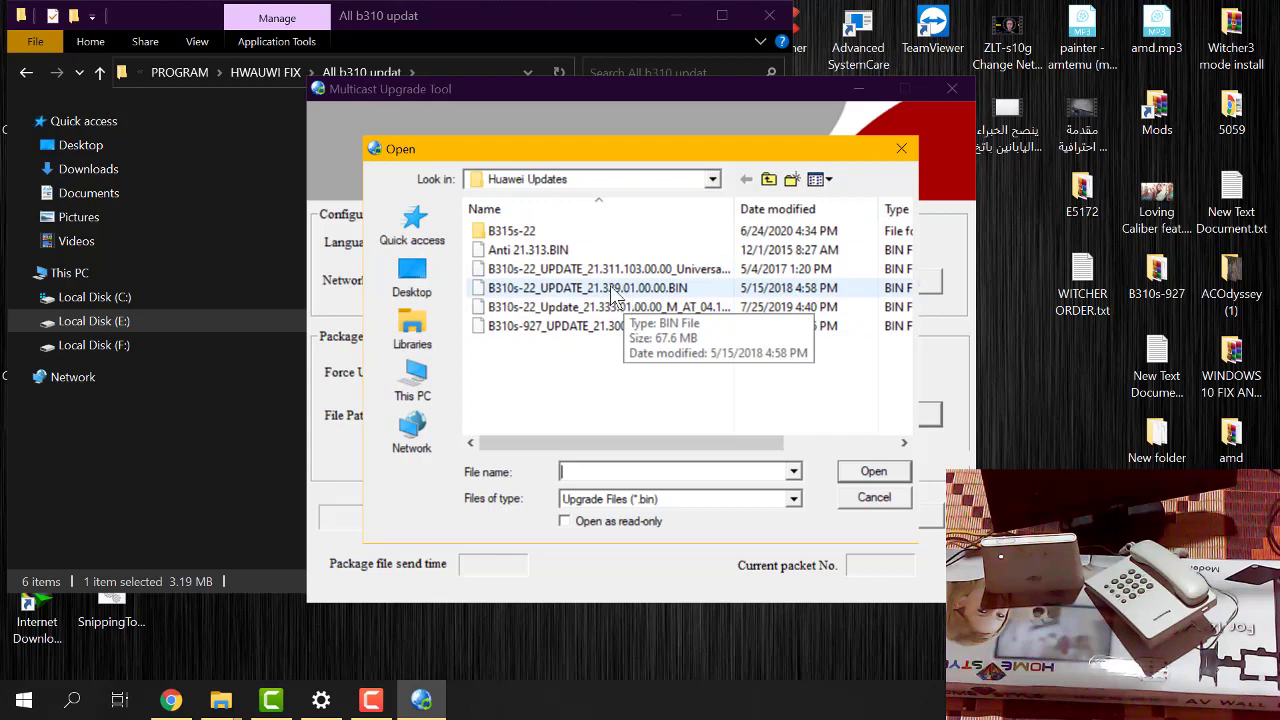
double_click(613, 290)
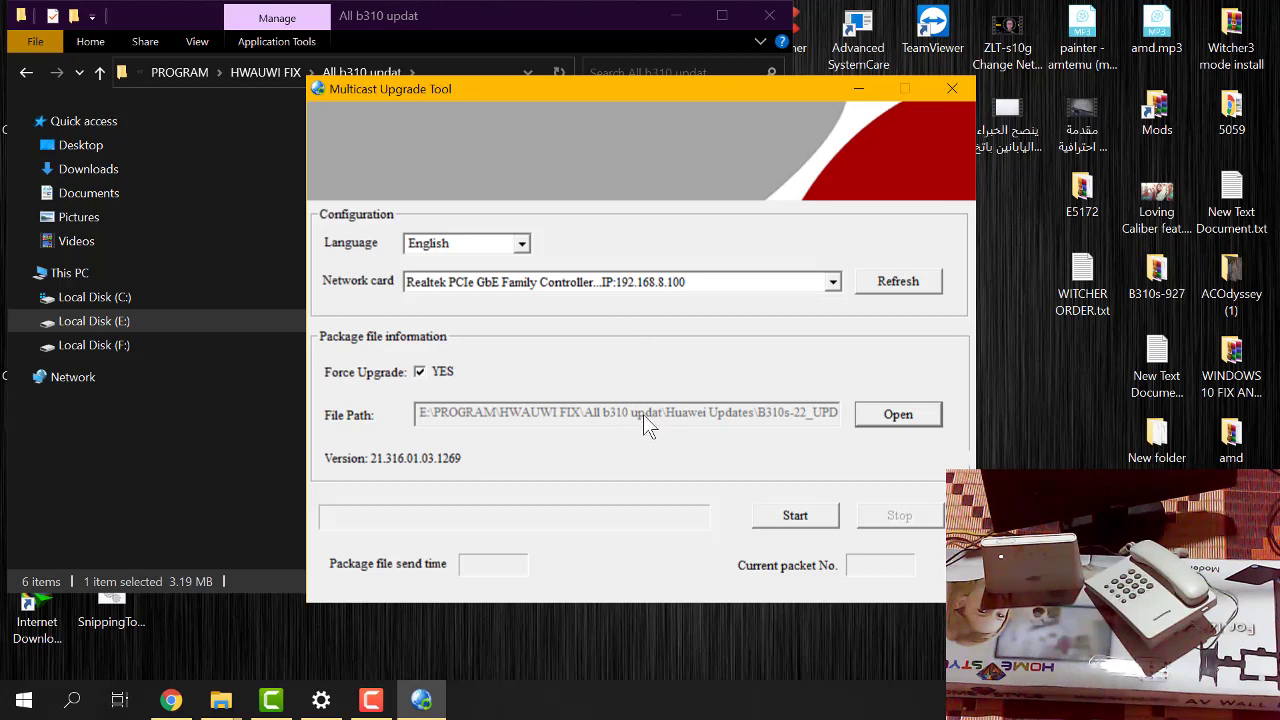
Start the firmware upgrade and allow MUT Microsoft through Windows Defender Firewall on public networks
left_click(800, 515)
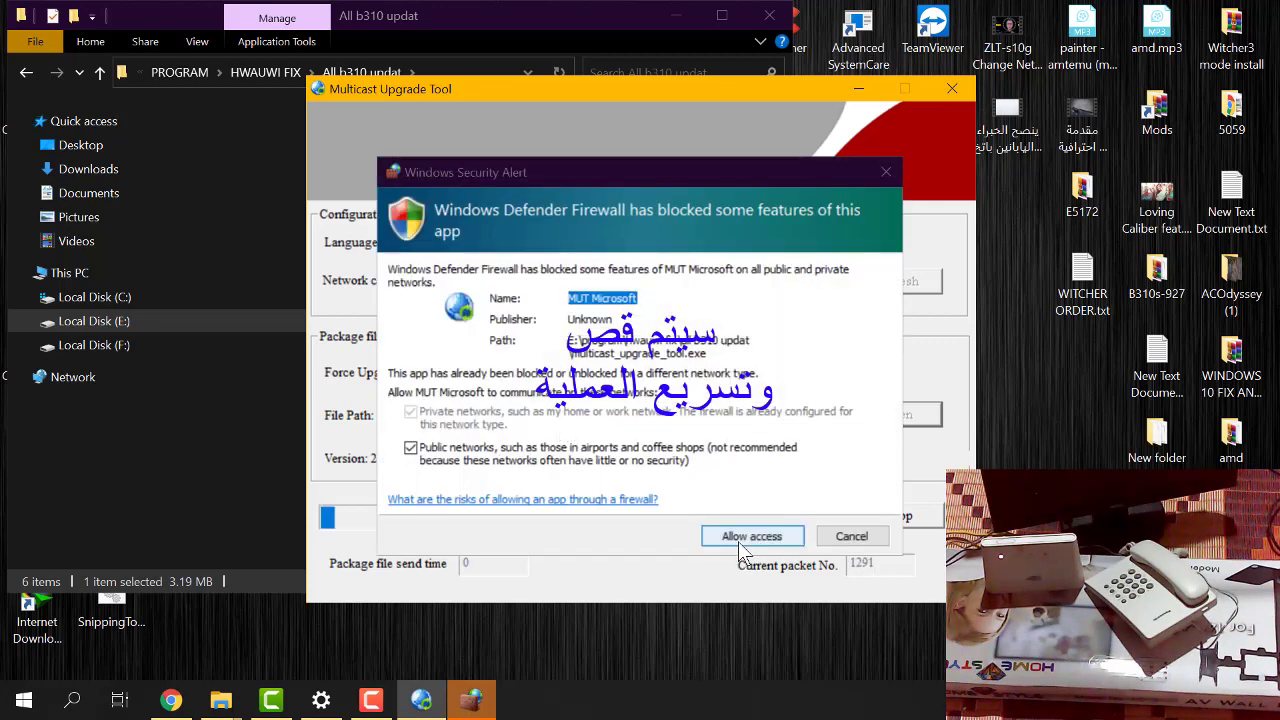
left_click(737, 544)
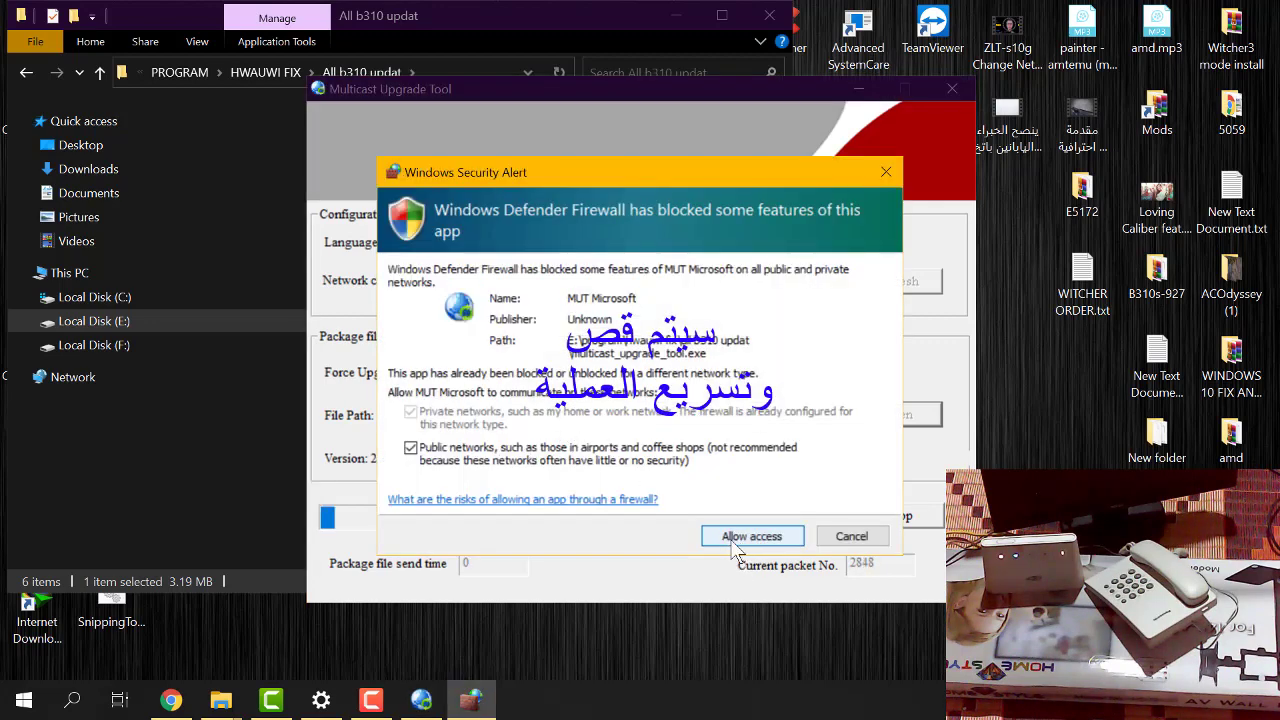
left_click(737, 542)
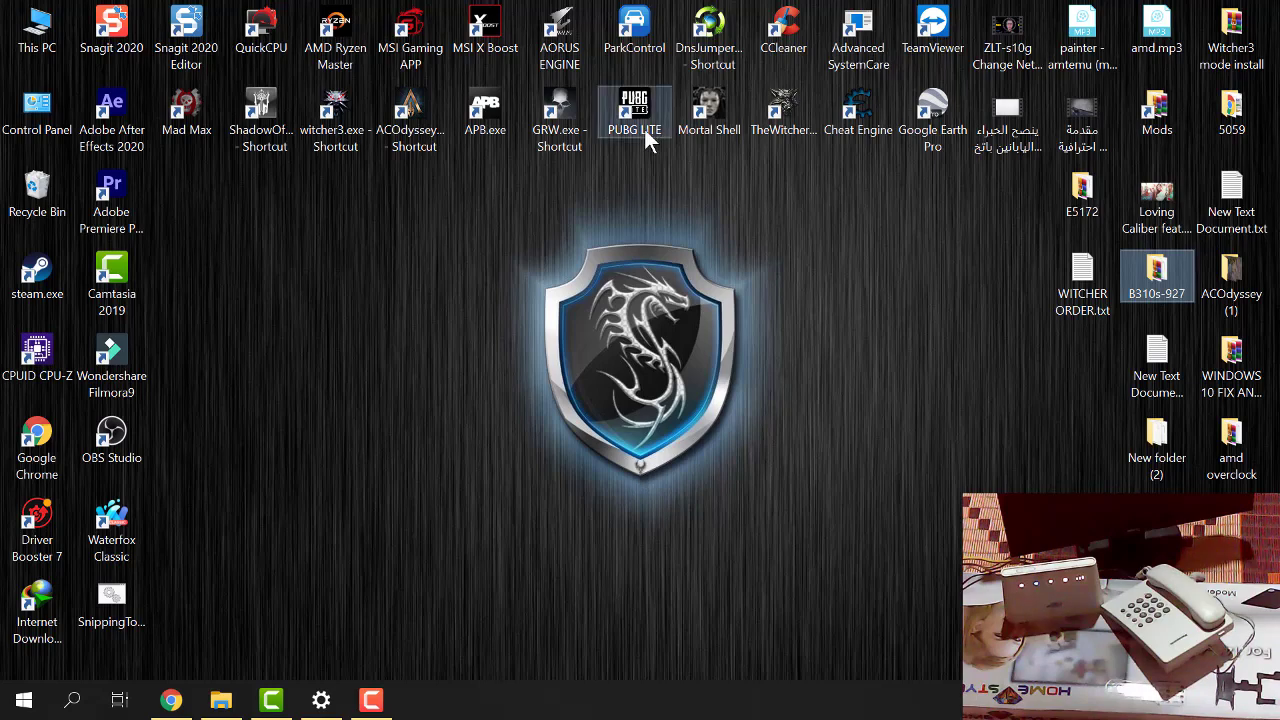
Switch to Chrome, log in to the router page as admin with the account password, and dismiss the password breach warning
left_click(173, 698)
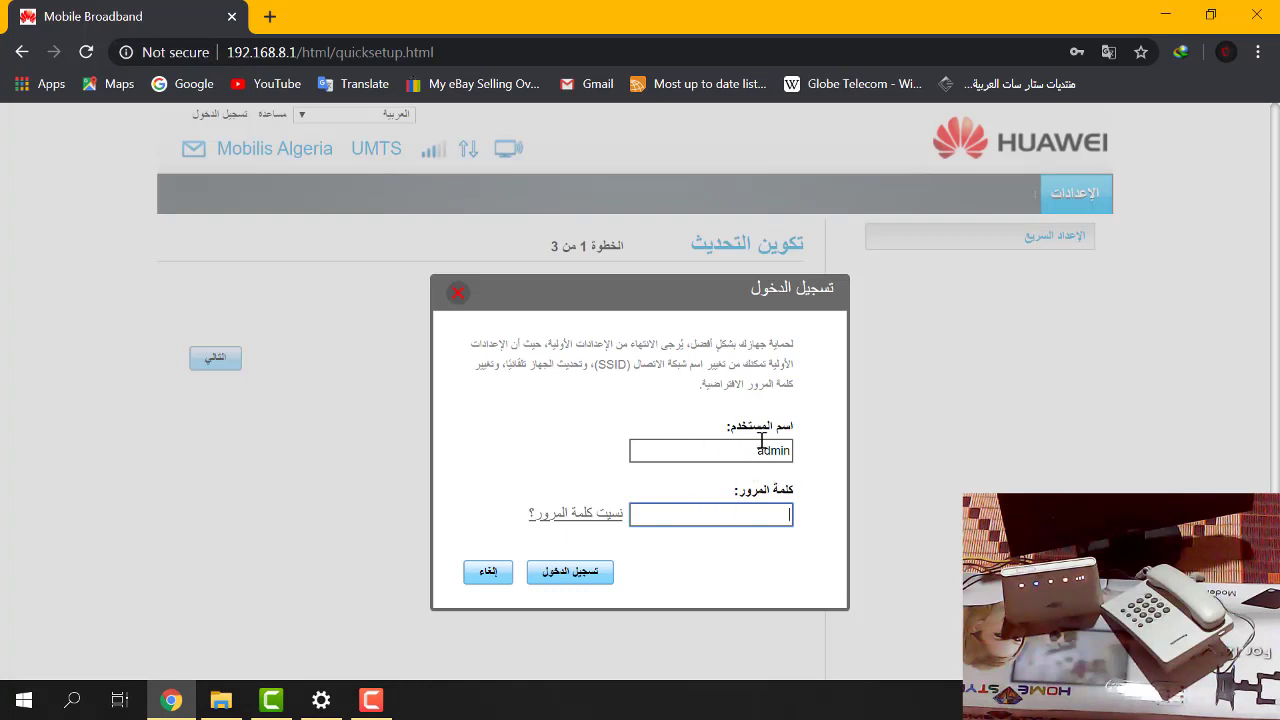
left_click(722, 519)
left_click(727, 550)
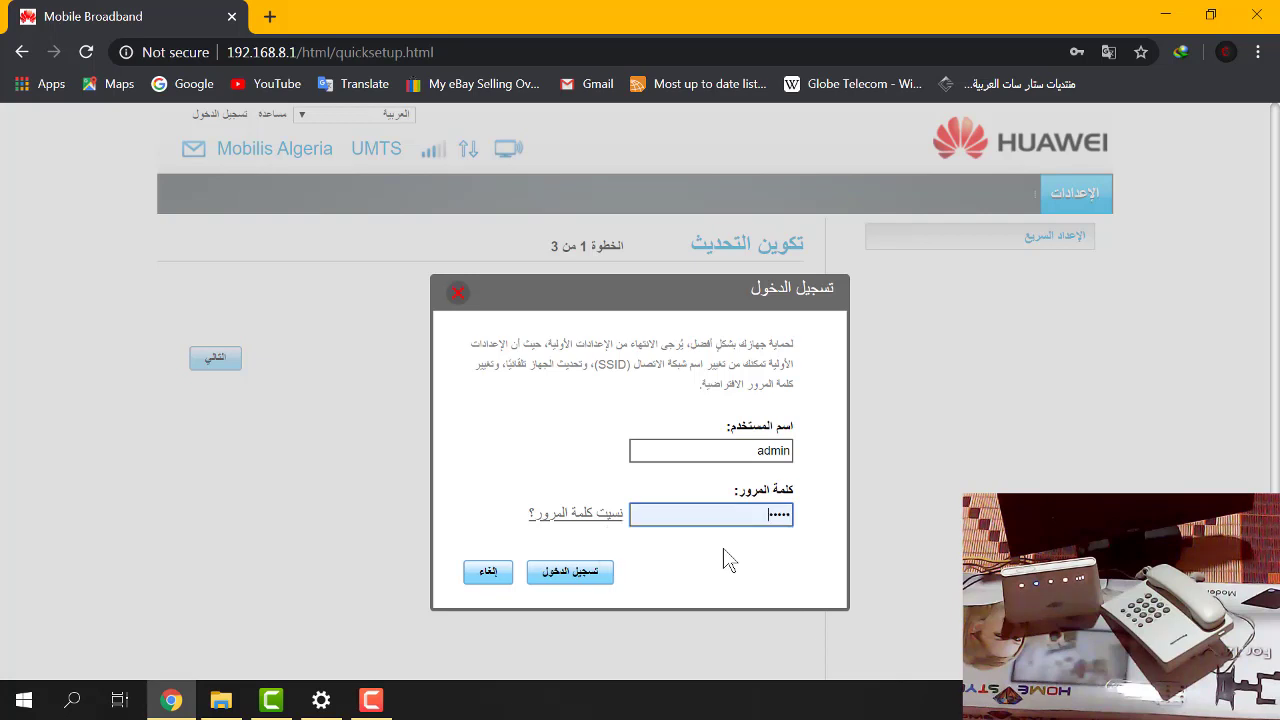
left_click(588, 578)
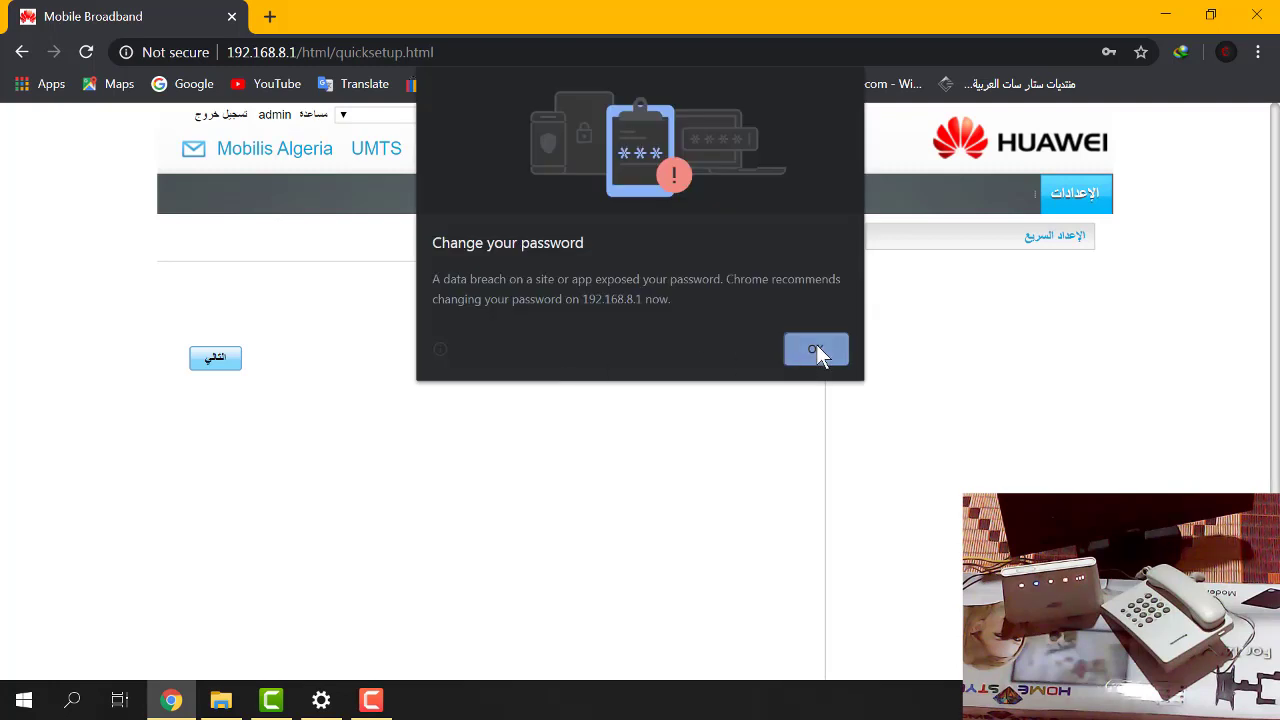
left_click(816, 350)
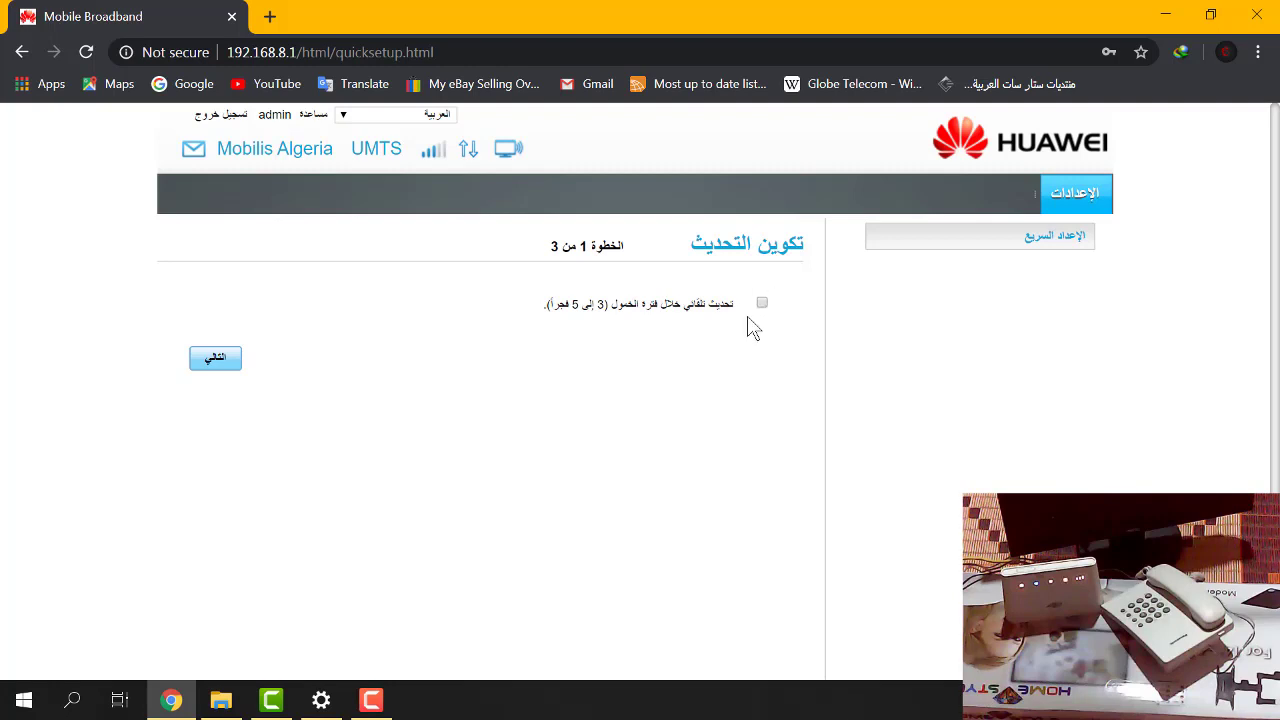
Advance the quick setup to step 3, declining automatic updates and accepting the existing WLAN SSID
left_click(223, 362)
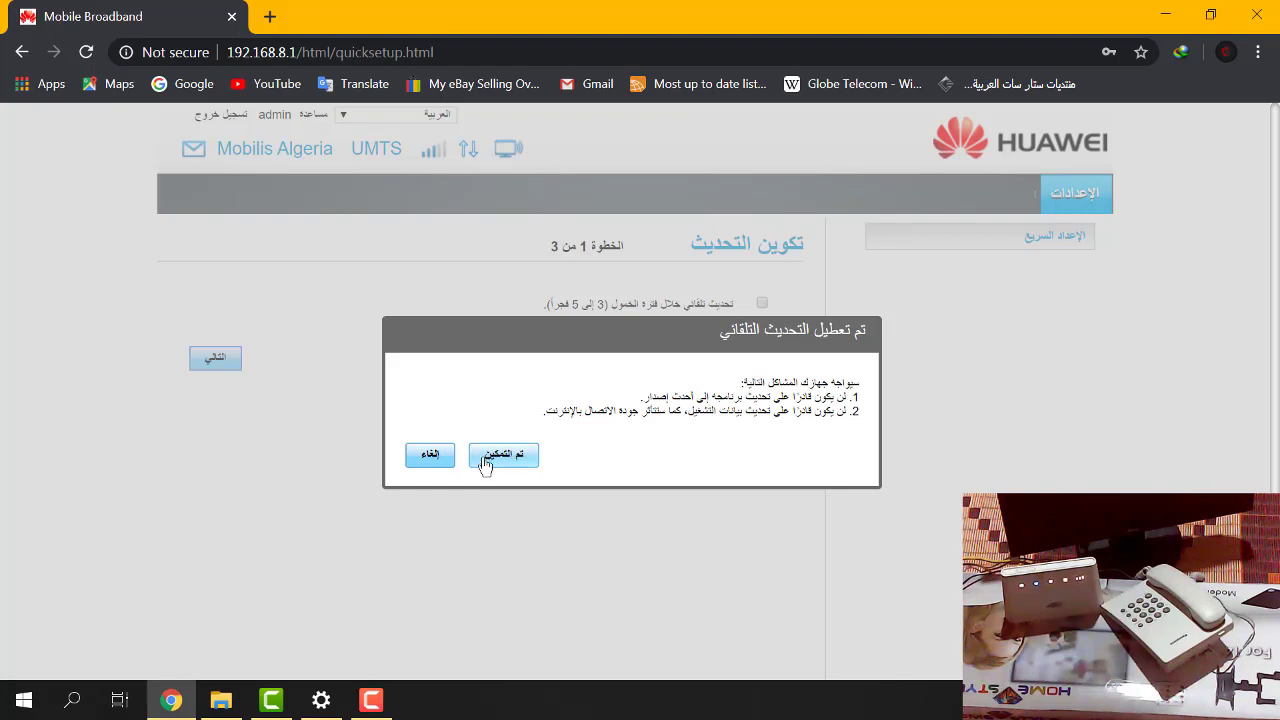
left_click(432, 457)
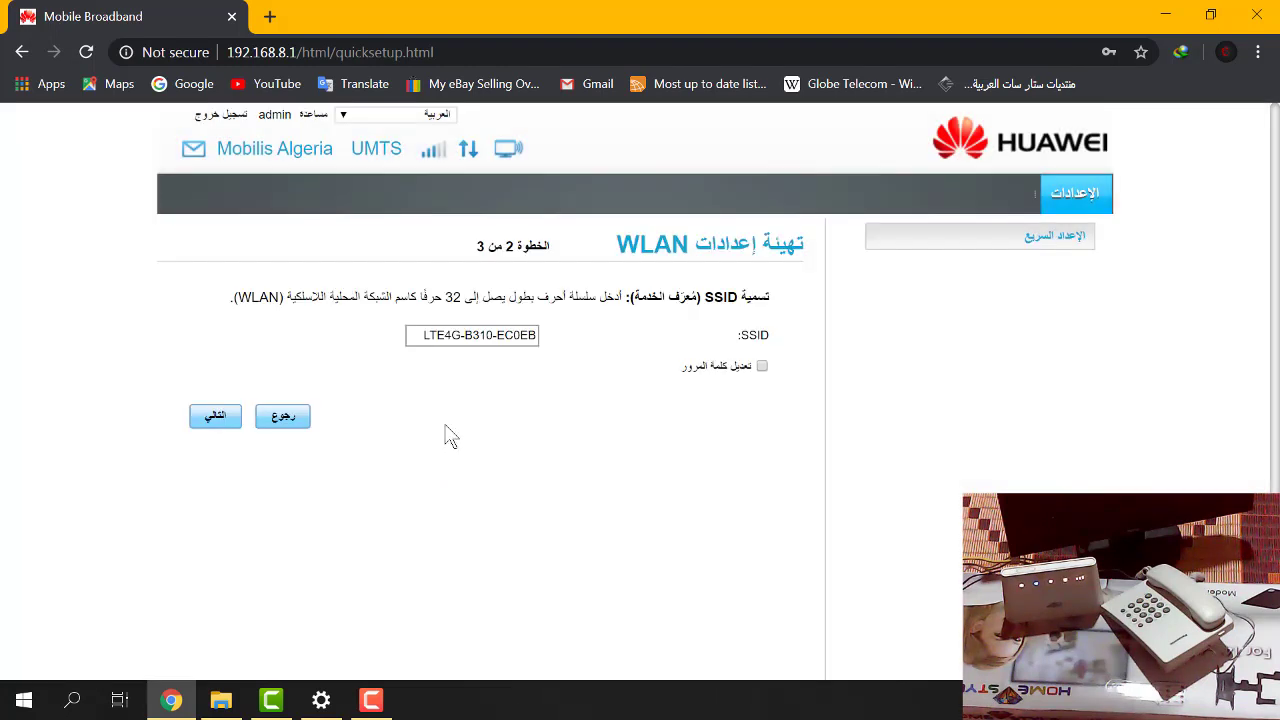
left_click_drag(426, 336, 533, 332)
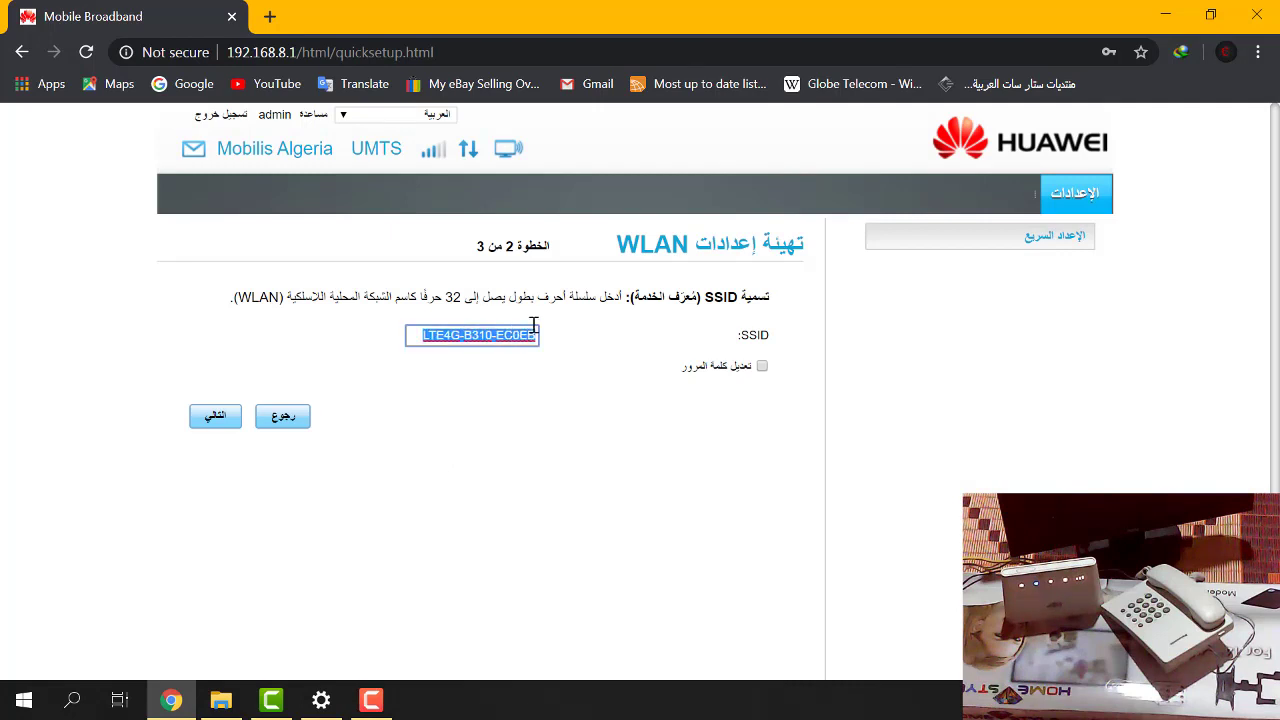
left_click(216, 424)
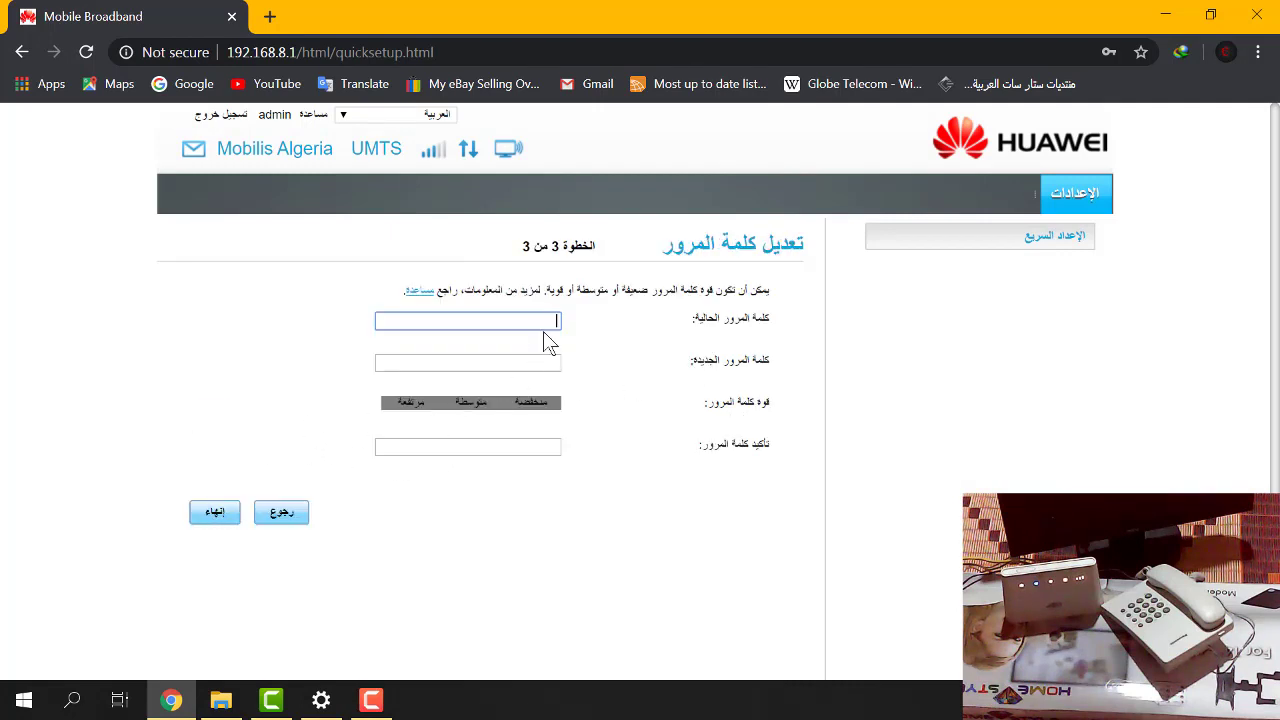
Fill in the current password from the saved admin login, go to the new password field, and dismiss the Chrome update notice
left_click(539, 322)
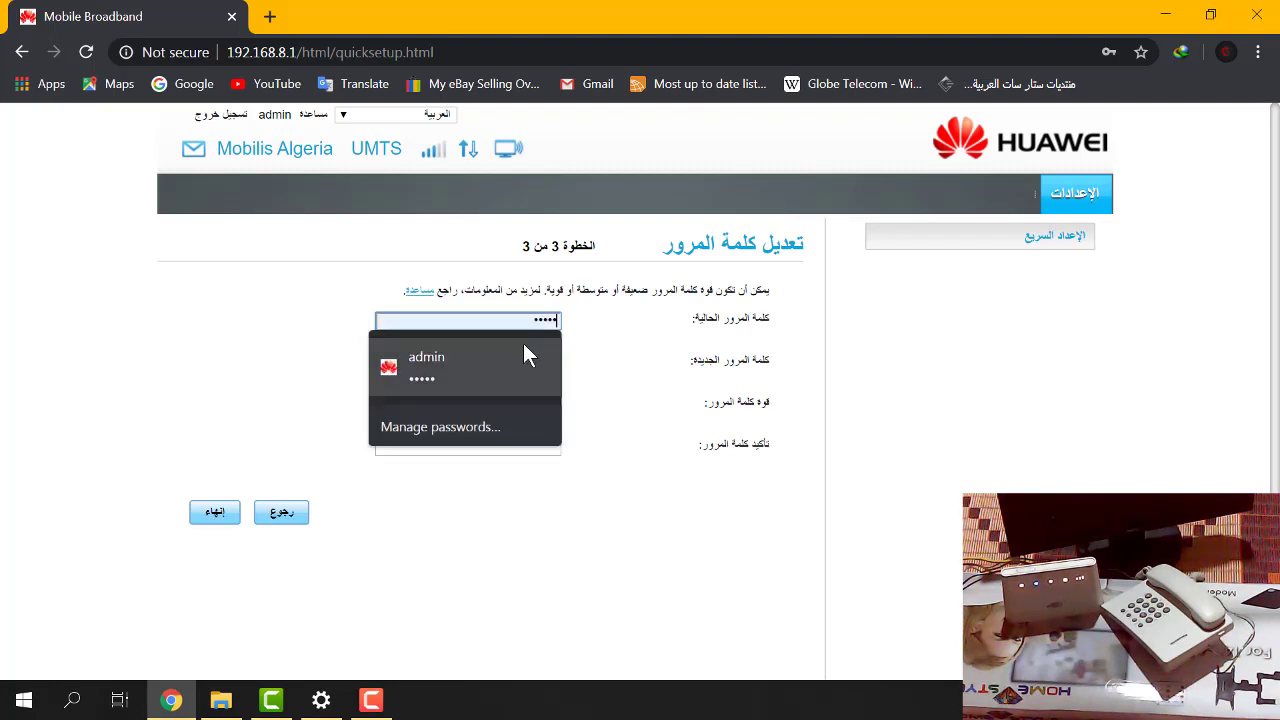
left_click(515, 342)
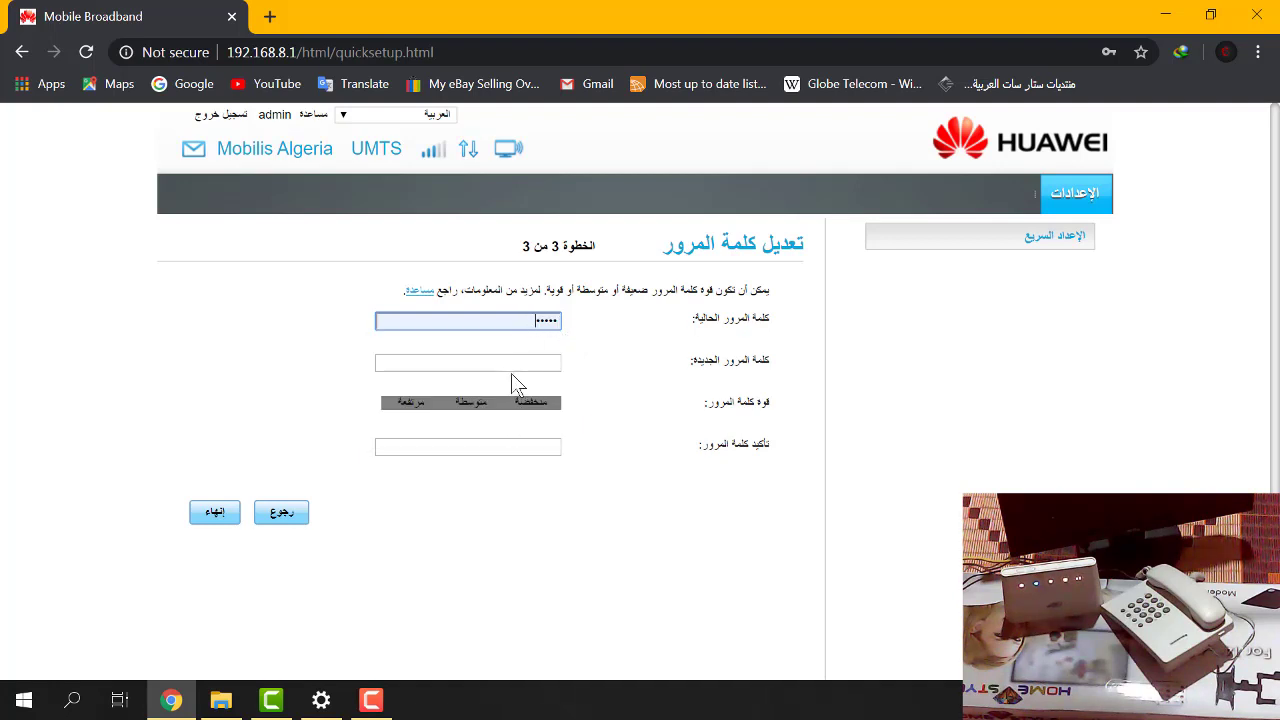
left_click(542, 321)
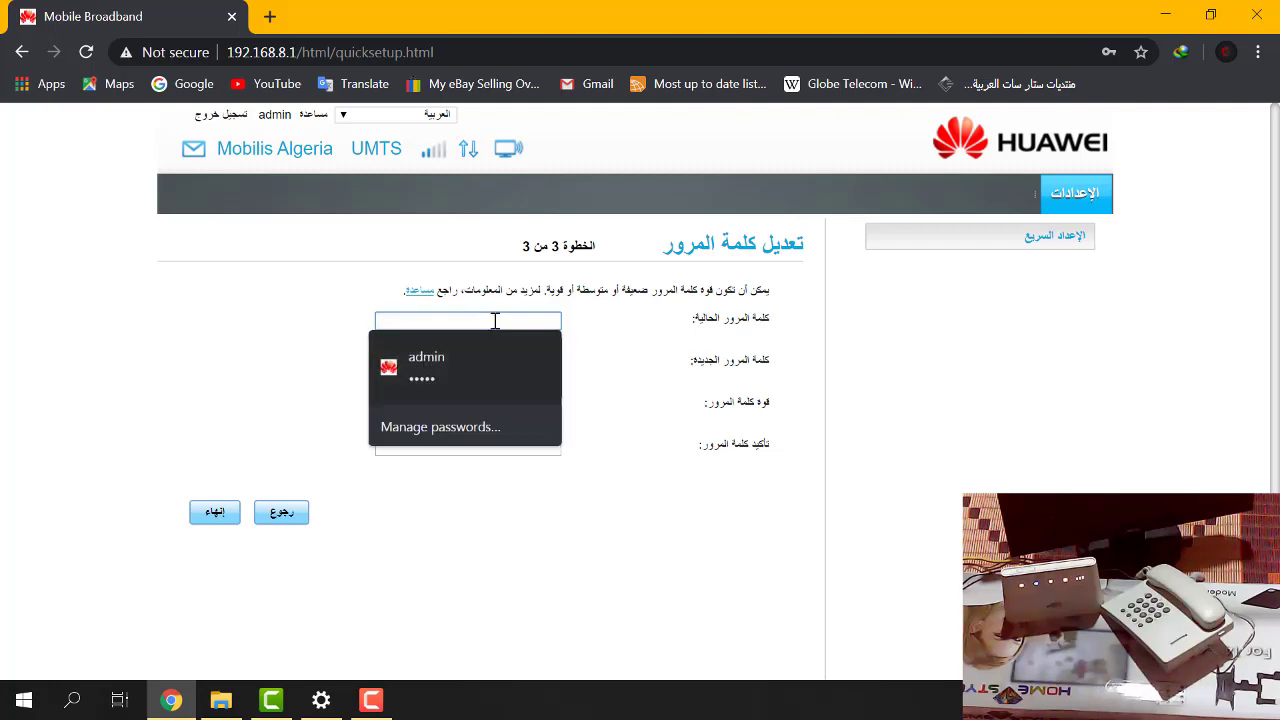
left_click(428, 366)
left_click(521, 362)
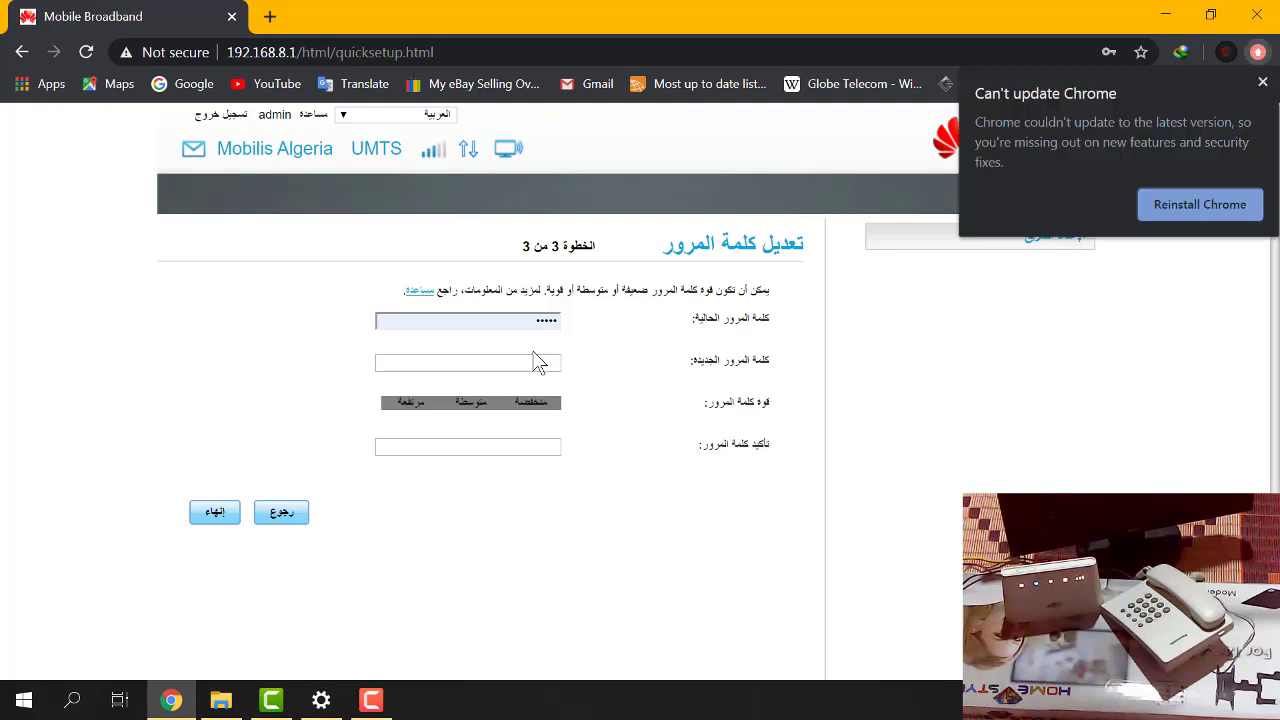
left_click(1262, 82)
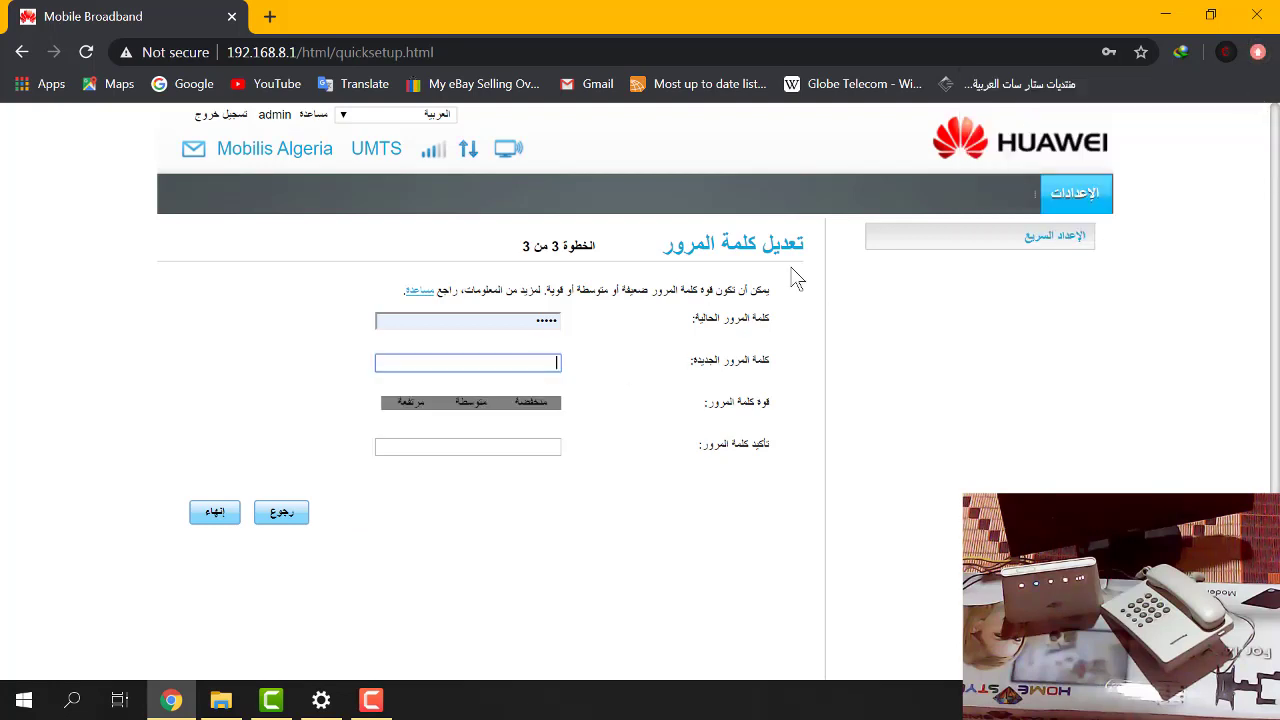